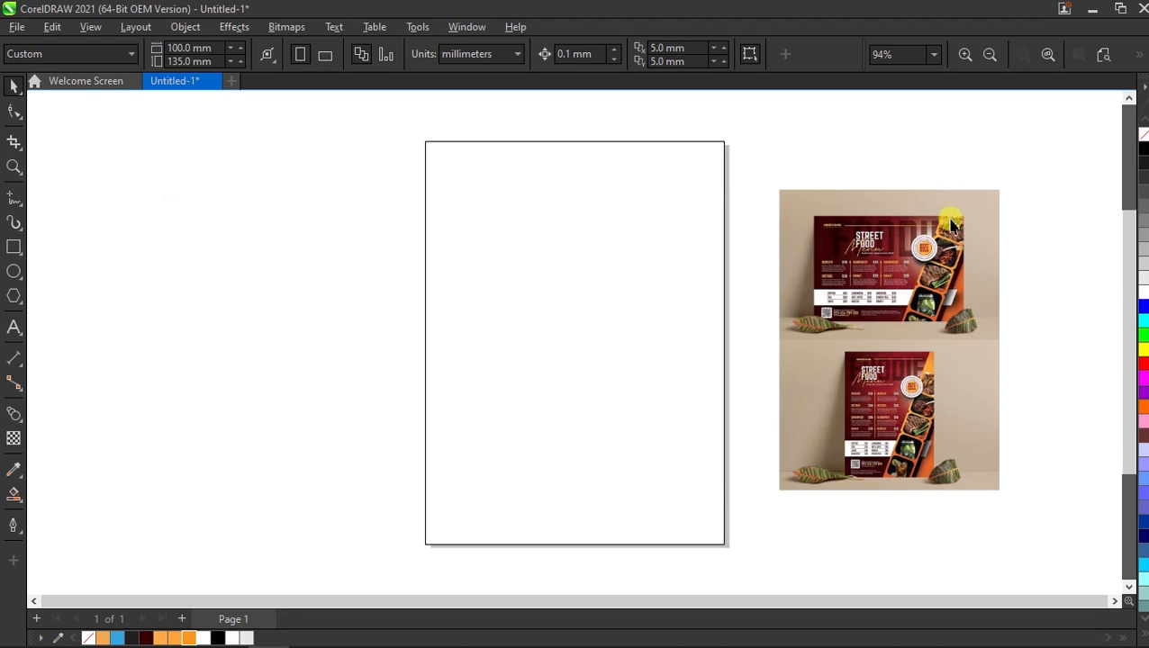
Step: Draw a tall rectangle about 29 mm wide and 123 mm high beside the blank page and move it closer to the page
click(12, 248)
drag(223, 173, 309, 541)
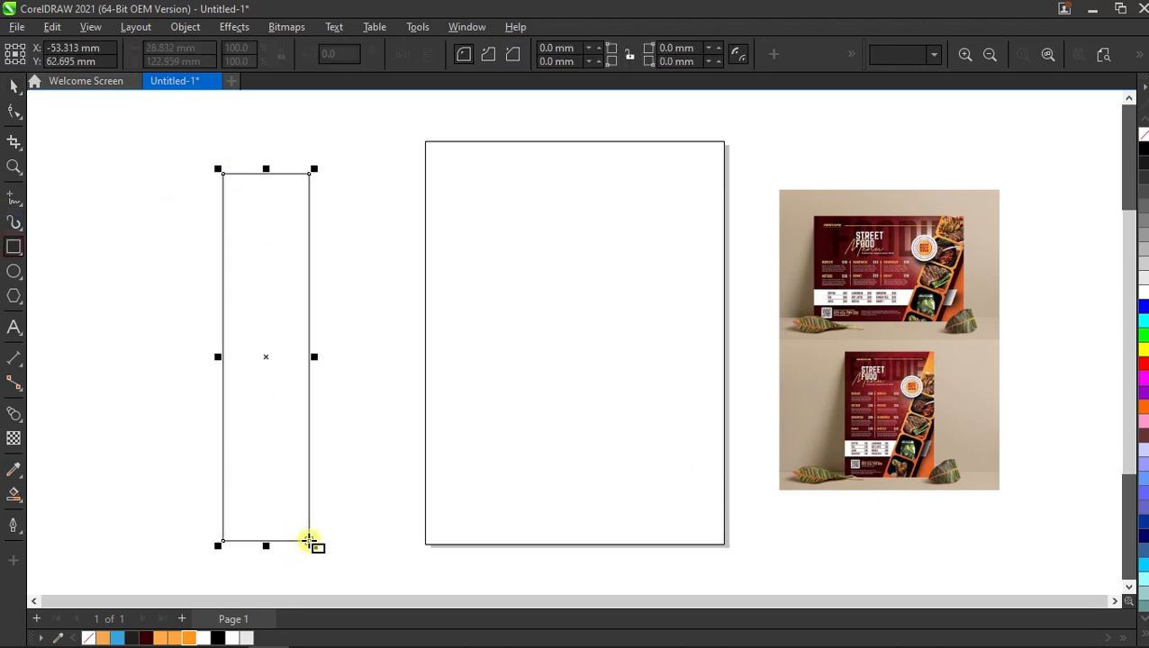
click(11, 85)
click(201, 60)
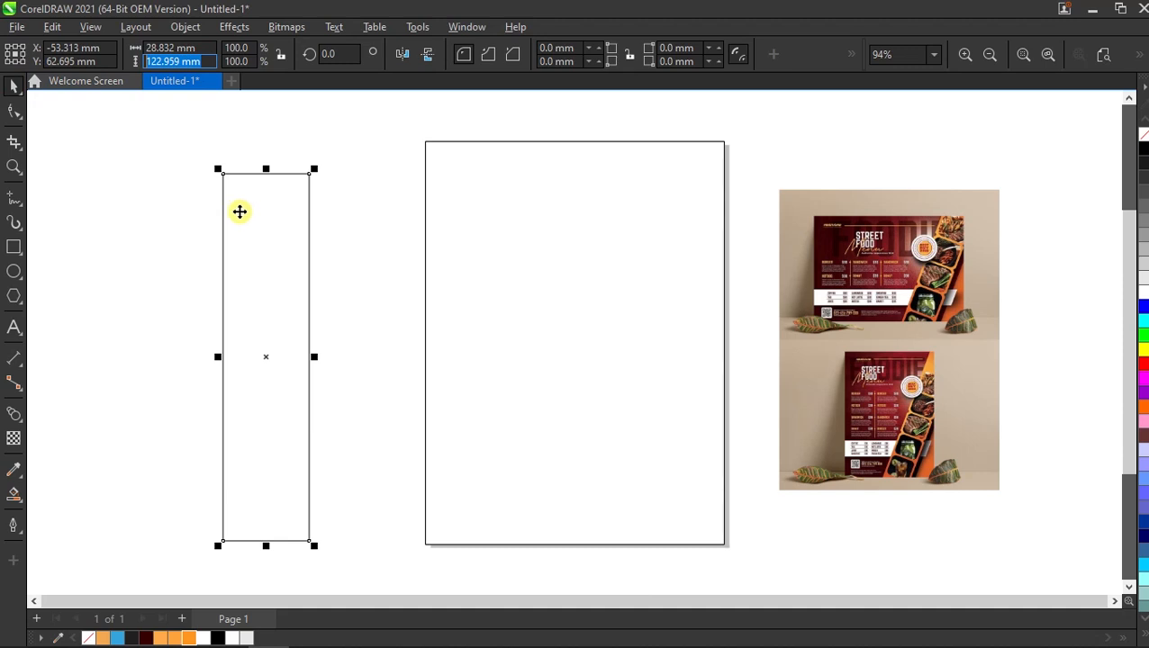
click(329, 155)
drag(250, 293, 309, 281)
Step: Set the tall rectangle's width to 30 mm and its height to 150 mm
click(213, 49)
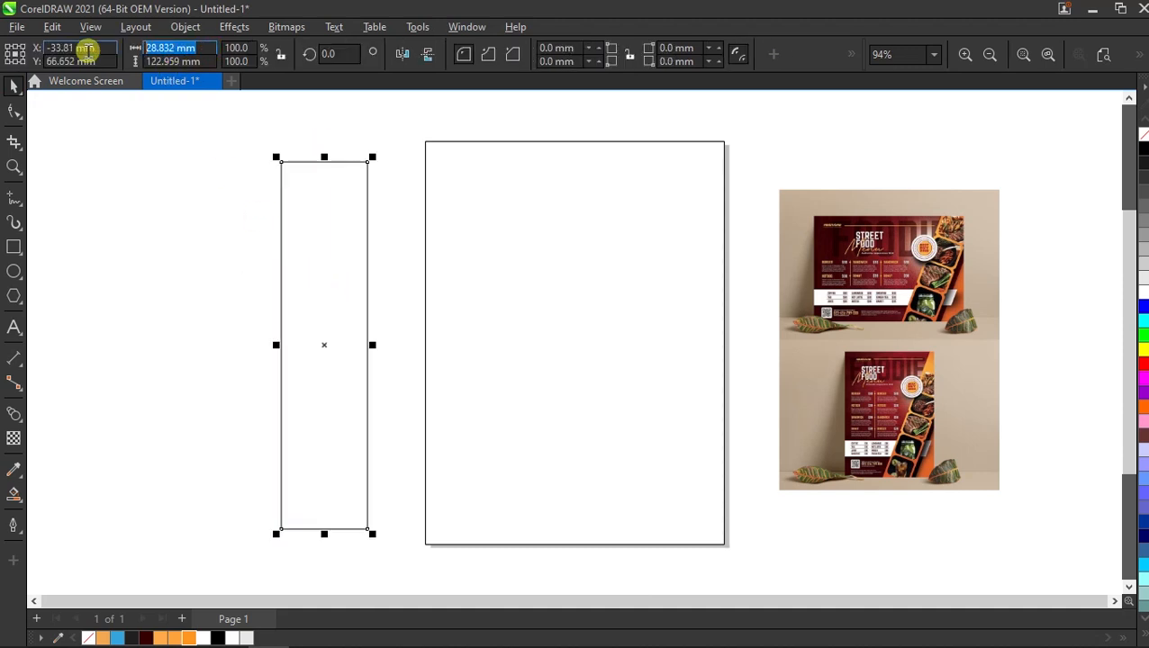
text(30)
key(Return)
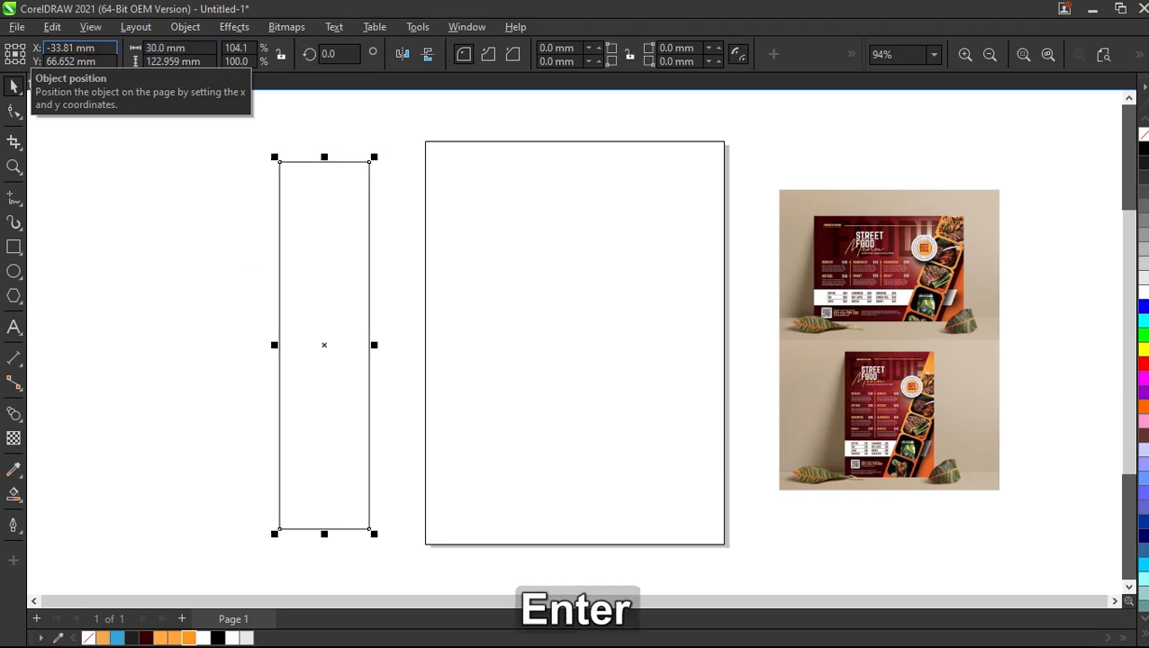
key(Escape)
click(303, 342)
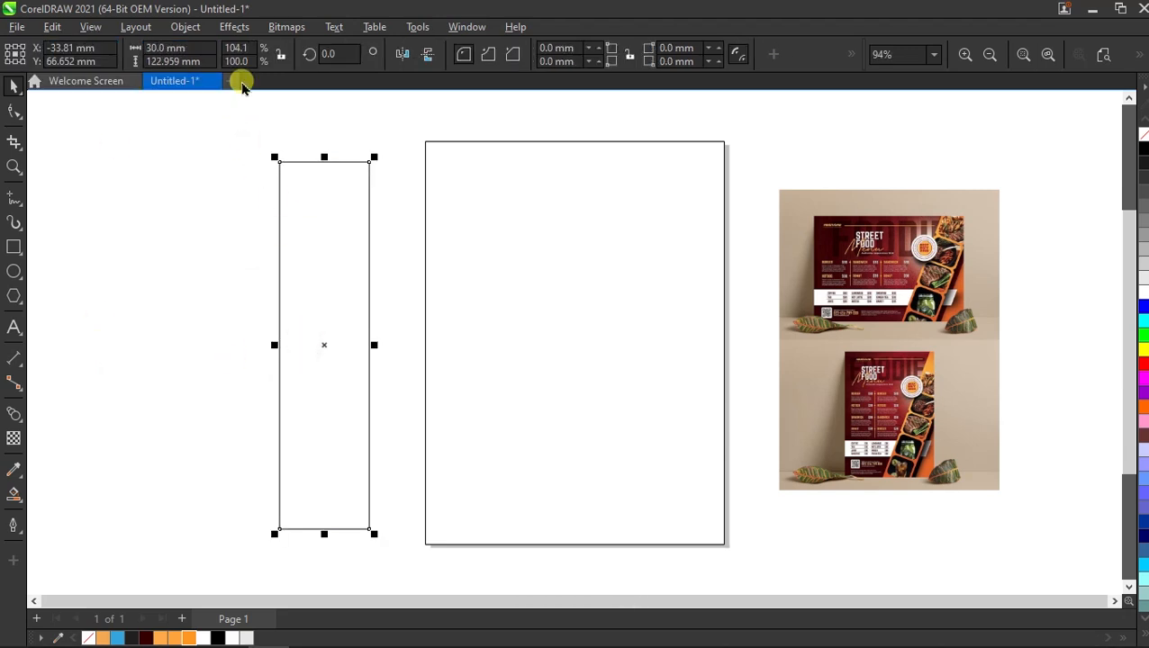
click(209, 60)
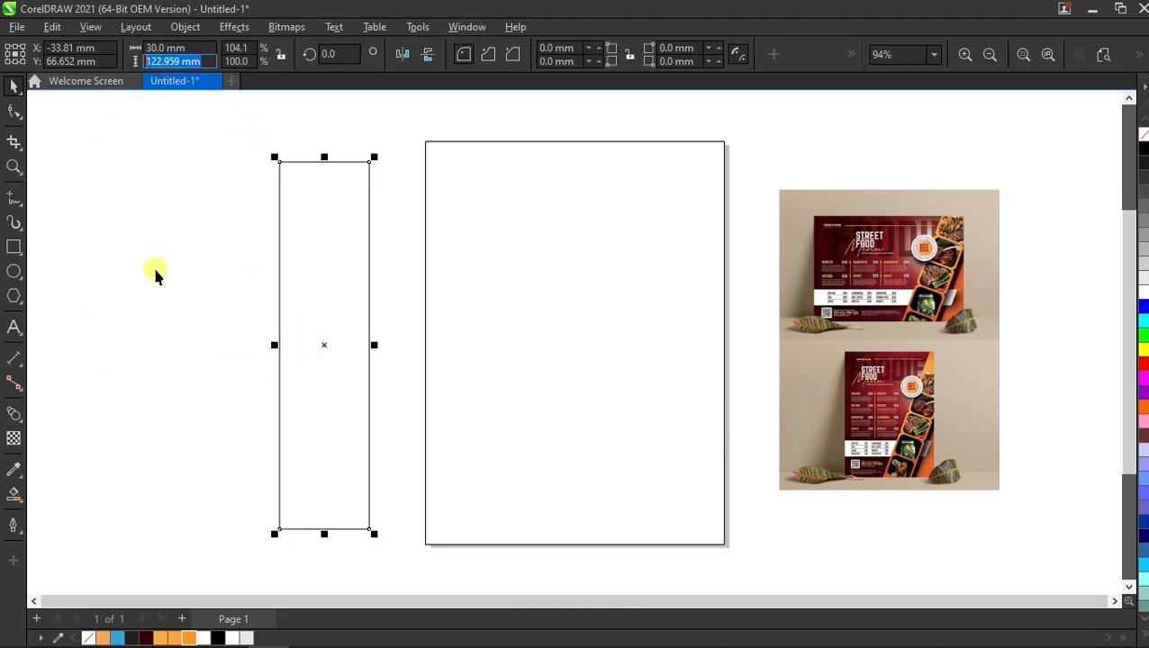
text(150)
key(Return)
click(192, 487)
click(299, 385)
click(187, 342)
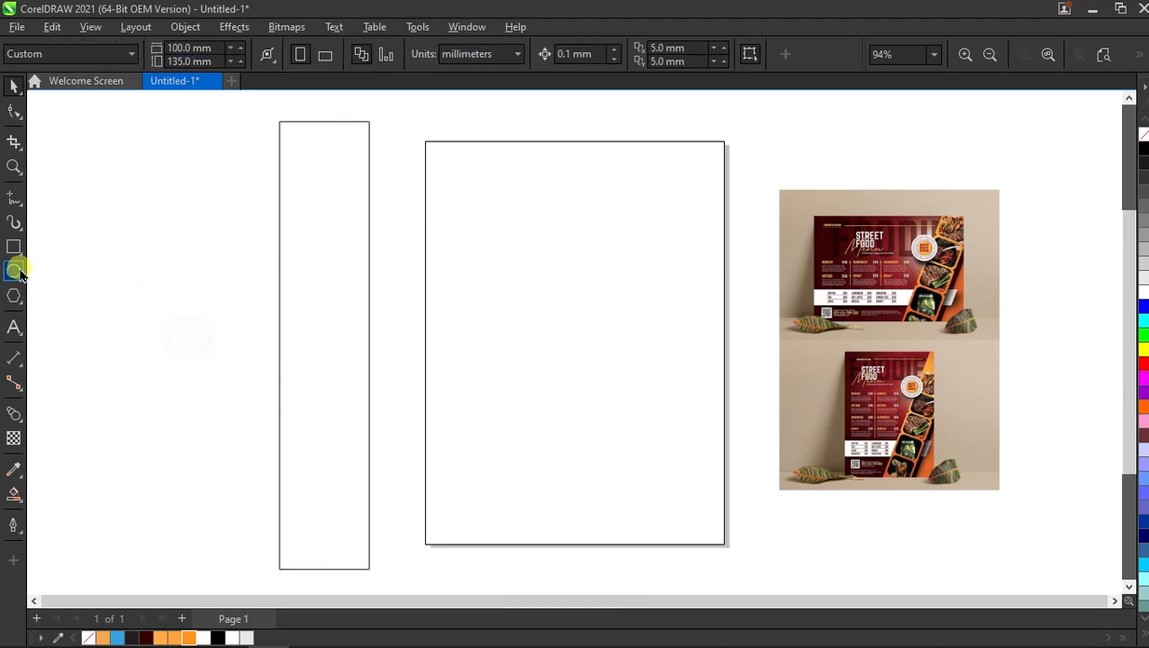
Step: Draw a smaller rectangle inside the upper part of the tall strip and set its size to 25 mm by 20 mm
click(13, 246)
drag(278, 183, 370, 273)
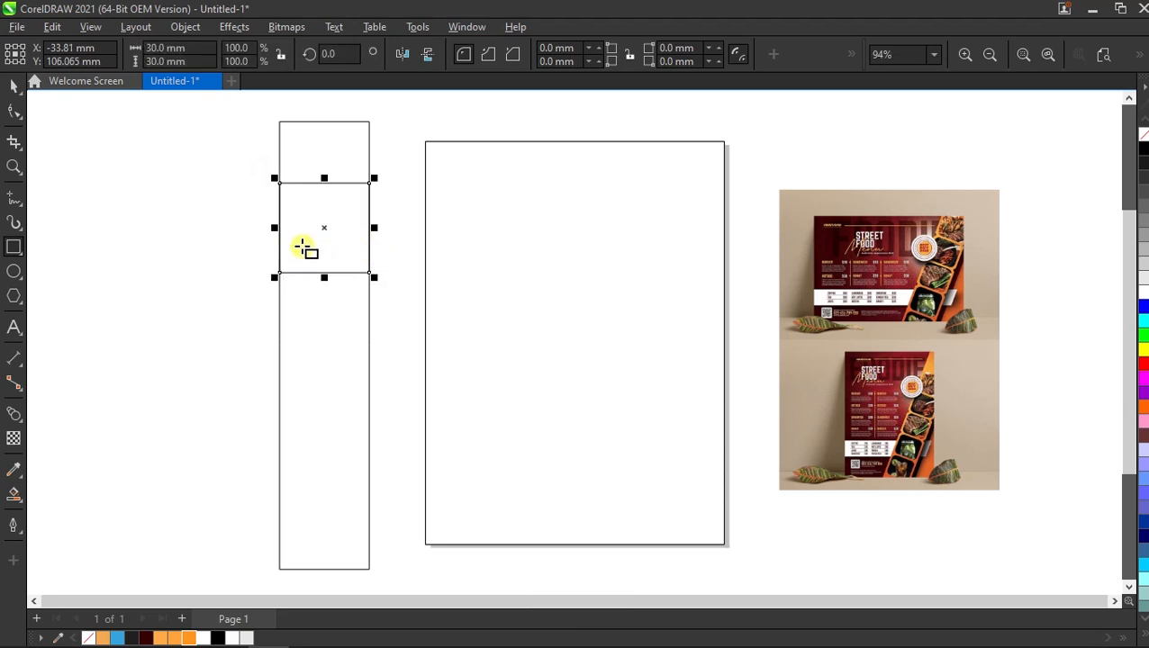
click(200, 49)
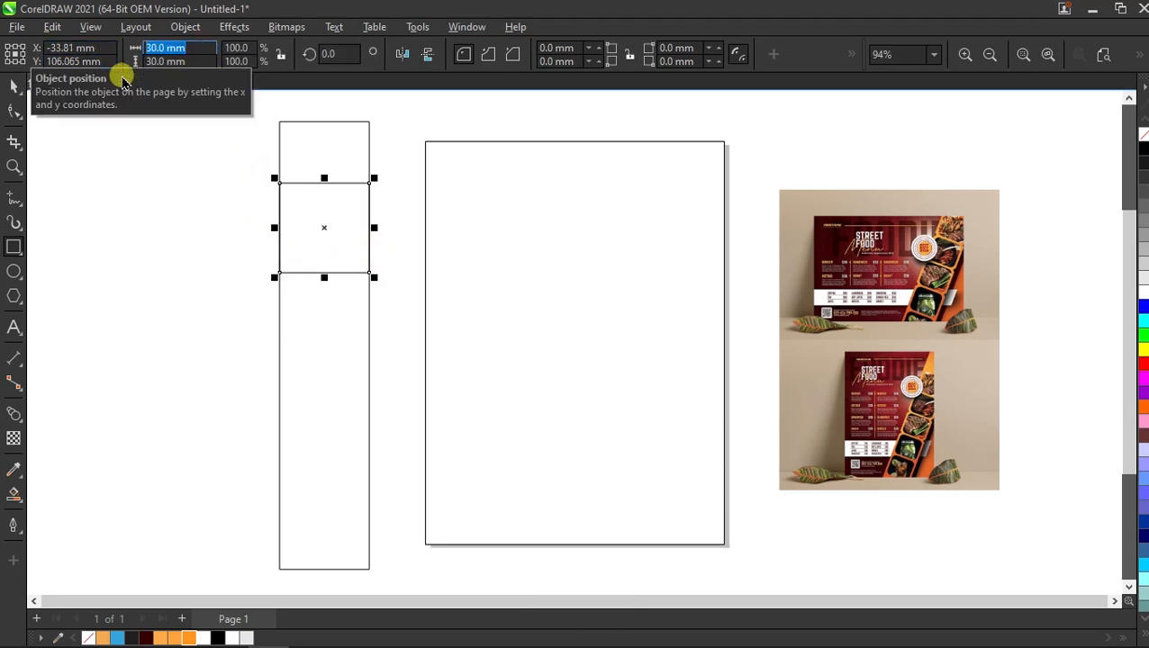
text(25)
key(Return)
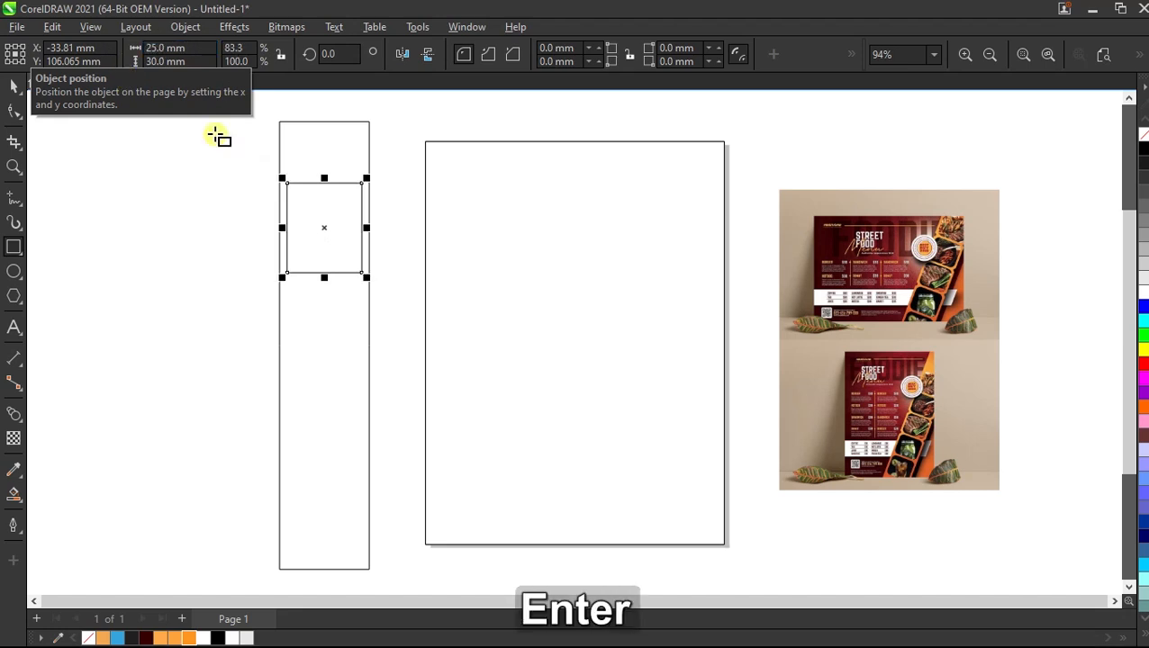
click(186, 60)
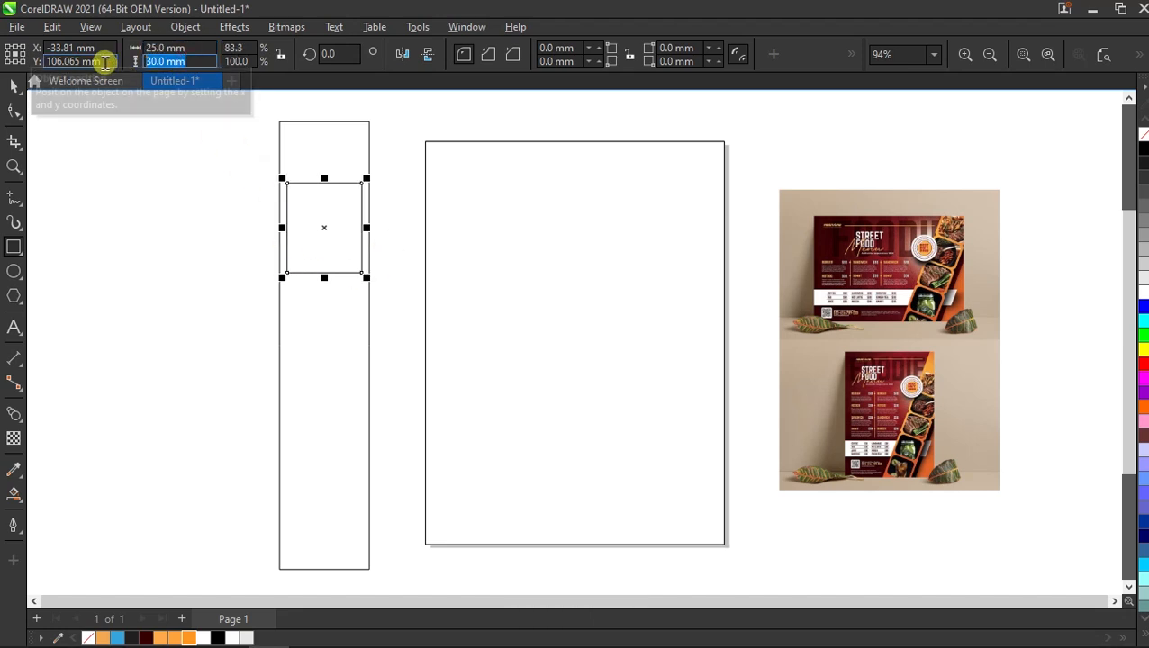
text(20)
key(Return)
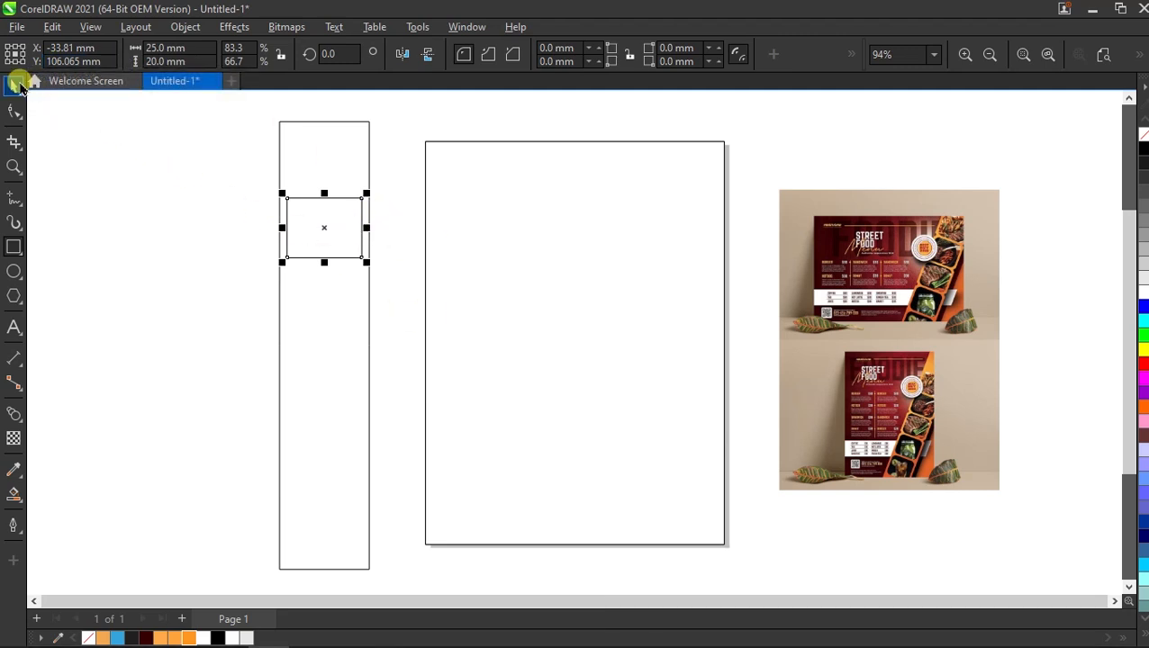
key(ctrl+z)
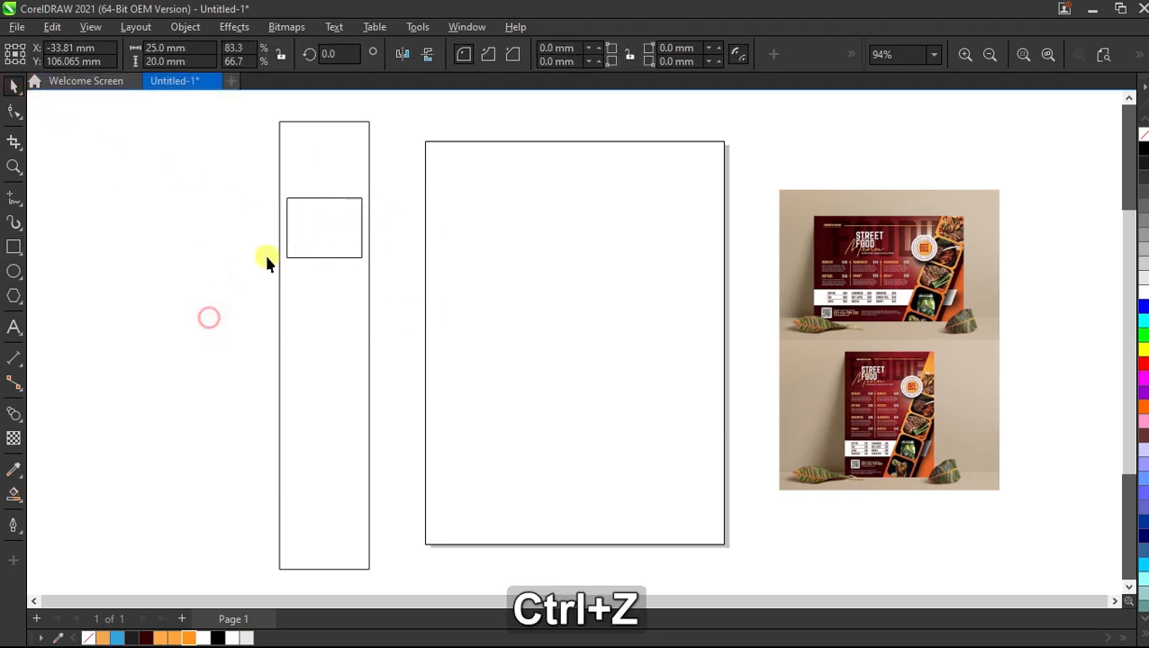
Step: Round all corners of the small rectangle to a radius of about 3.6 mm
click(330, 236)
click(169, 287)
click(324, 239)
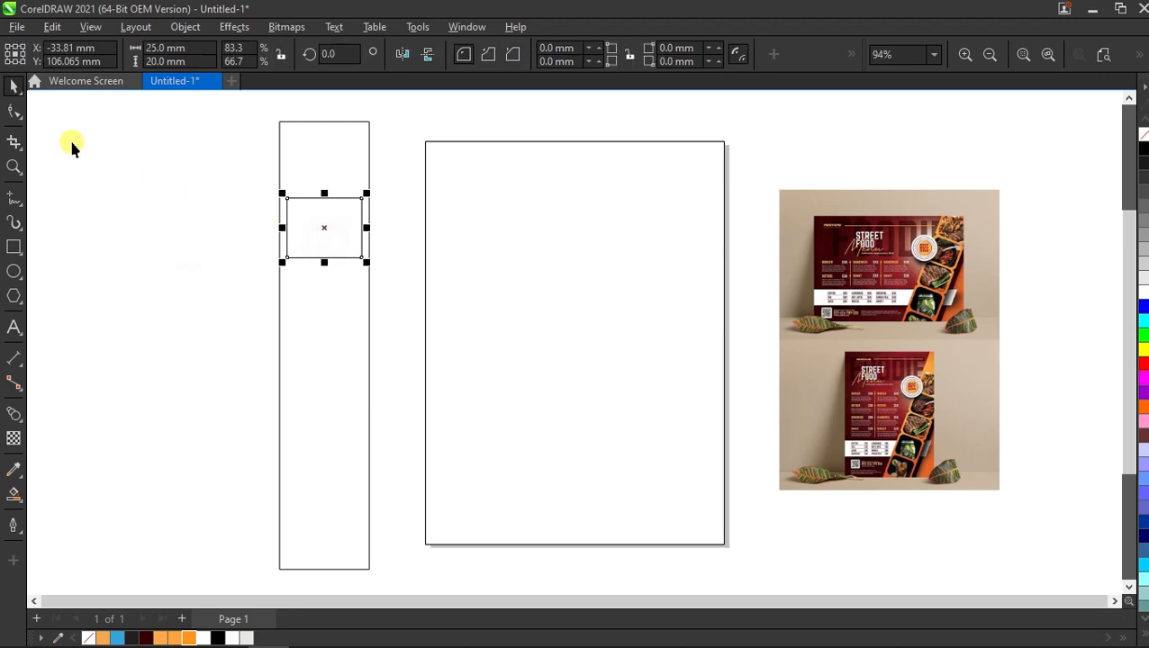
click(16, 112)
scroll(290, 195, up, 3)
drag(295, 200, 307, 199)
click(16, 86)
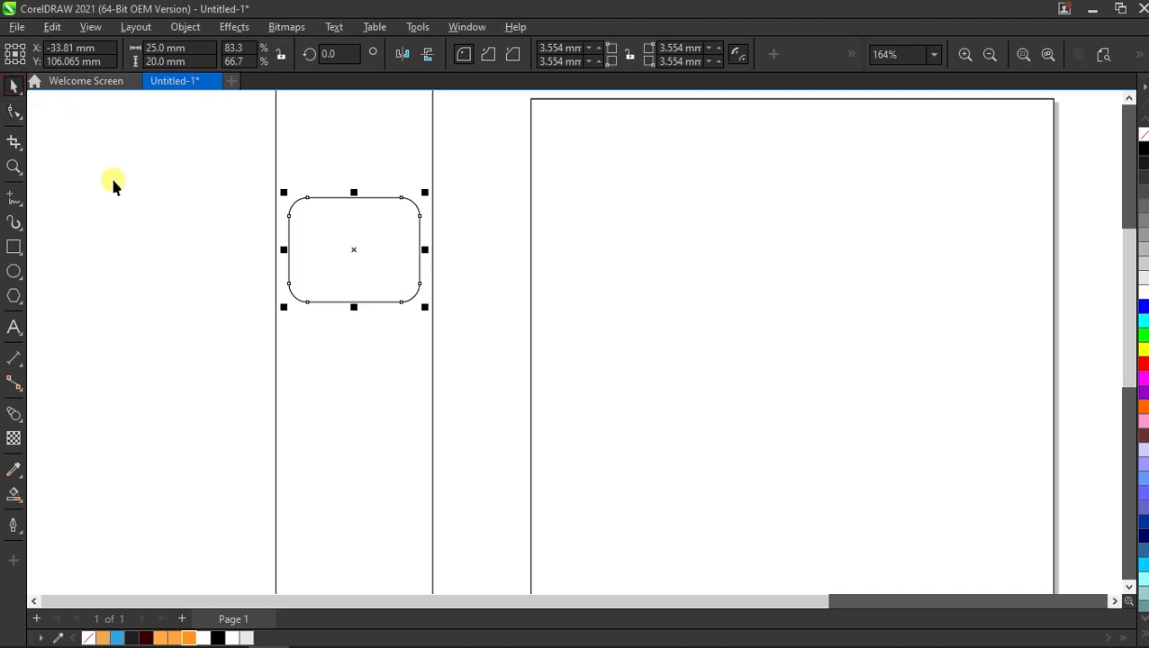
click(112, 184)
Step: Copy the rounded rectangle straight down to the lower end of the tall strip
scroll(359, 246, down, 3)
scroll(359, 253, down, 1)
drag(359, 223, 361, 511)
click(127, 372)
Step: Blend the upper rounded rectangle into the lower one with 3 intermediate steps
click(12, 420)
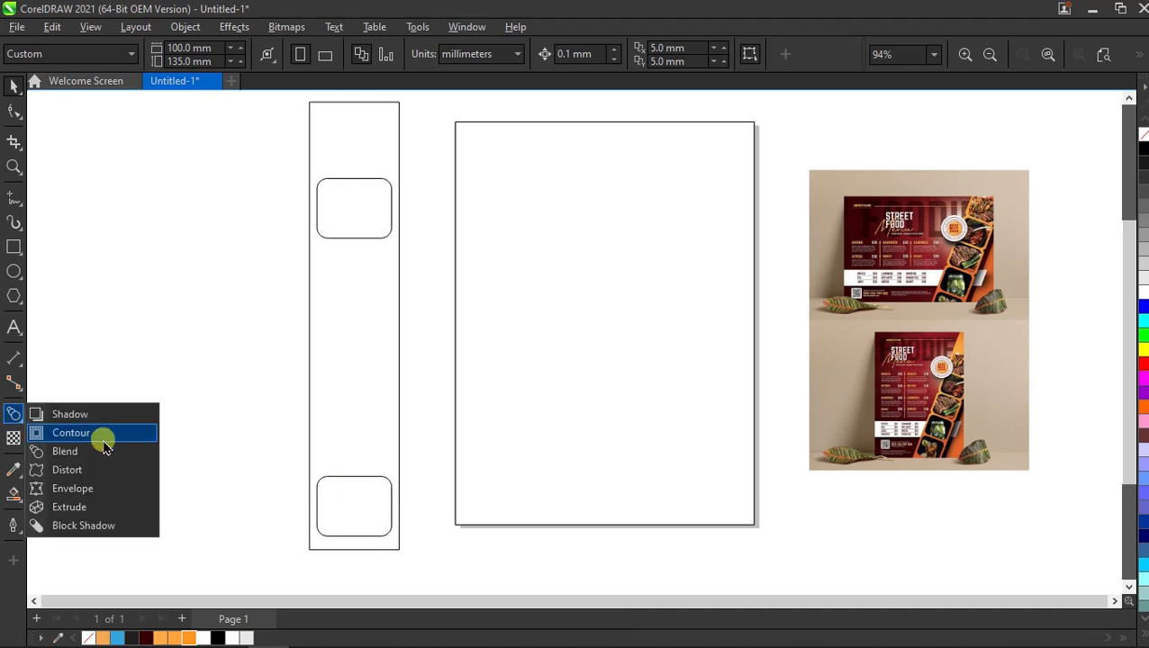
click(76, 449)
click(351, 209)
drag(358, 253, 367, 489)
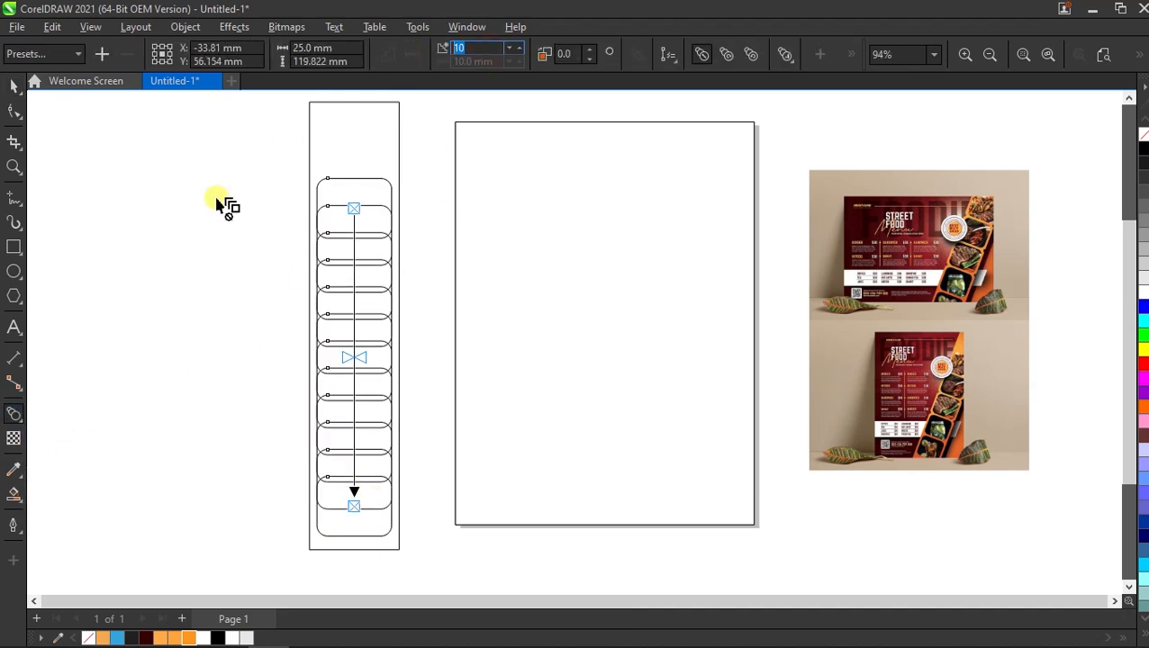
text(3)
key(Return)
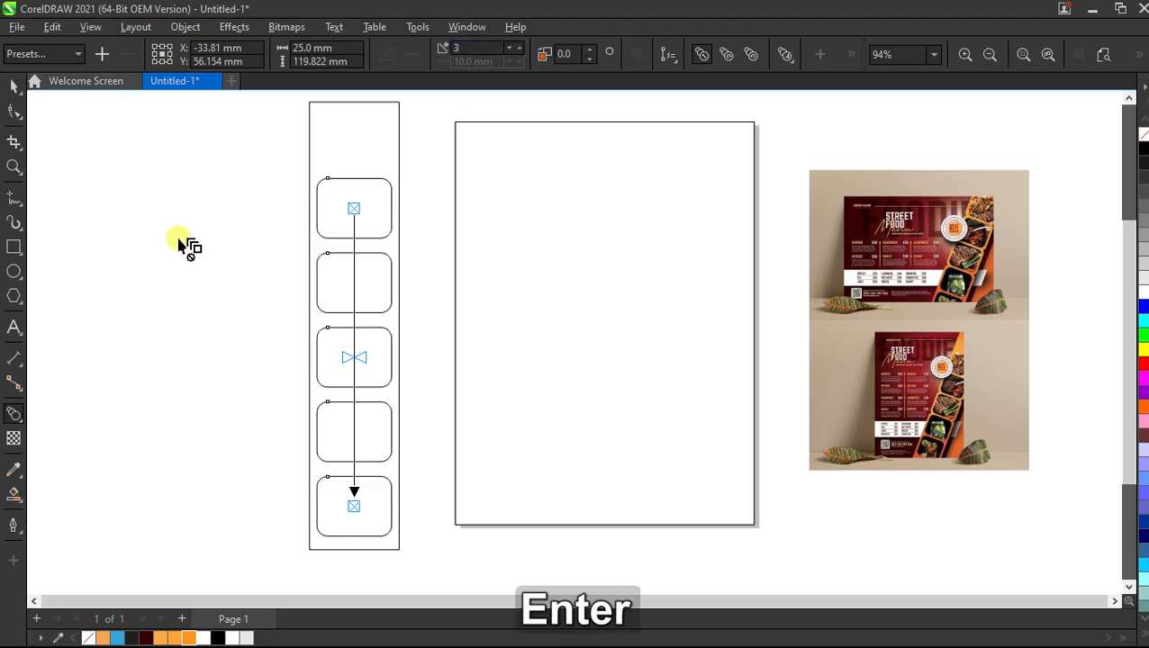
click(13, 84)
click(176, 227)
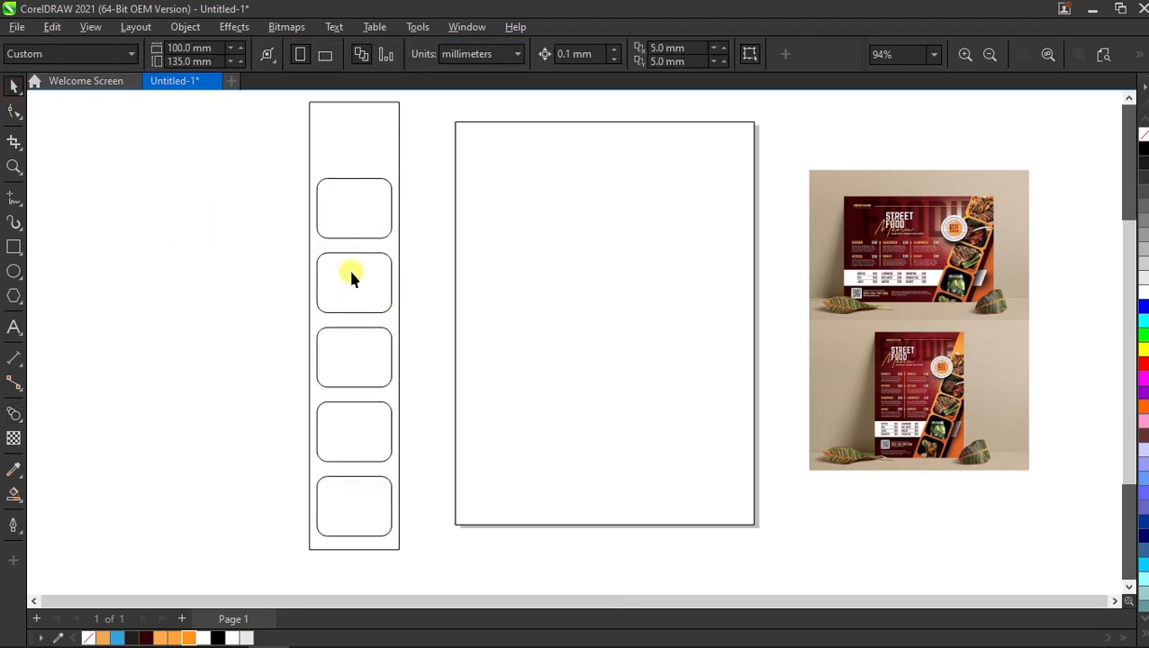
Step: Fill the tall strip with orange
click(345, 144)
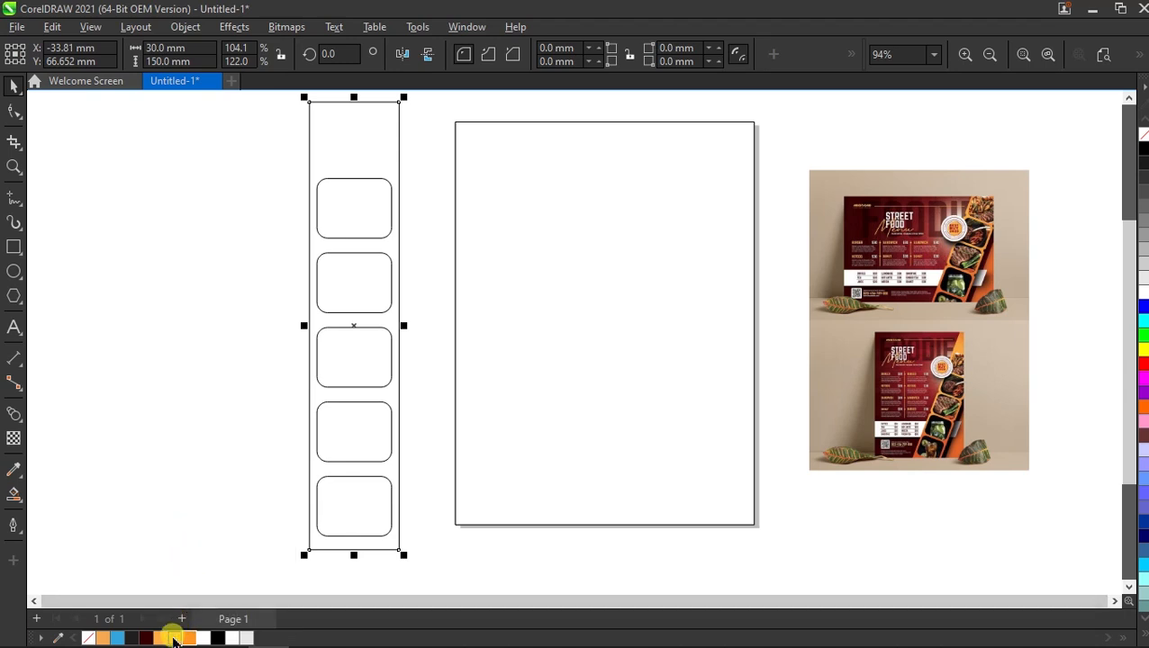
click(173, 637)
click(187, 477)
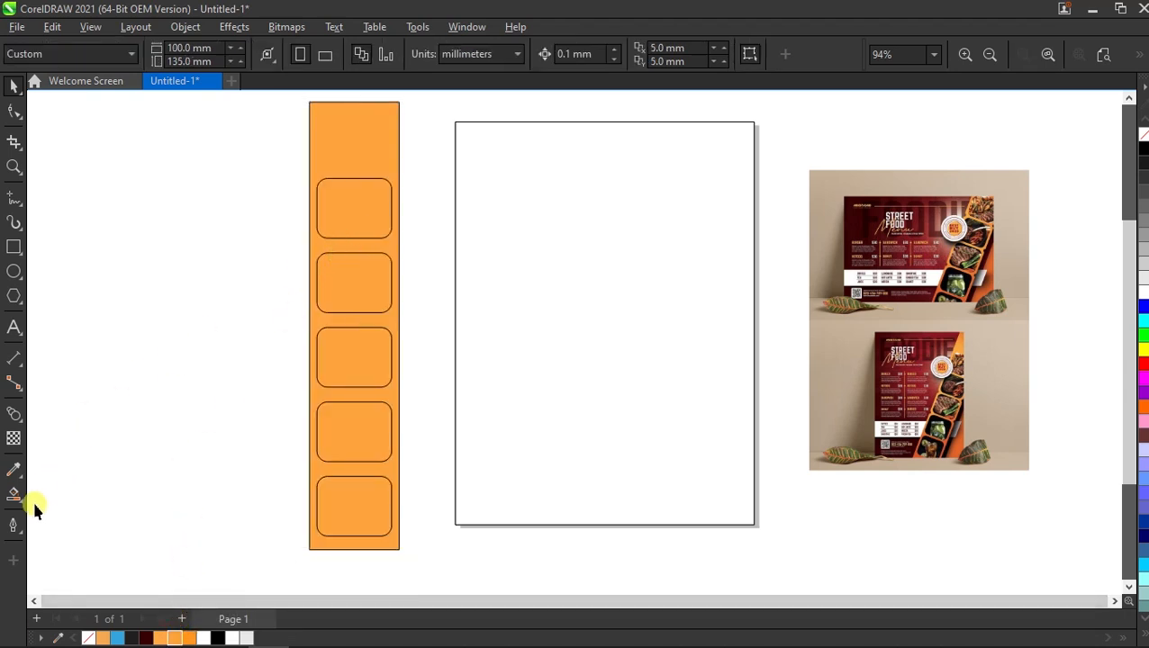
Step: Fill each of the five rounded outlines on the orange strip with blue using Smart Fill
click(357, 209)
click(347, 267)
click(354, 341)
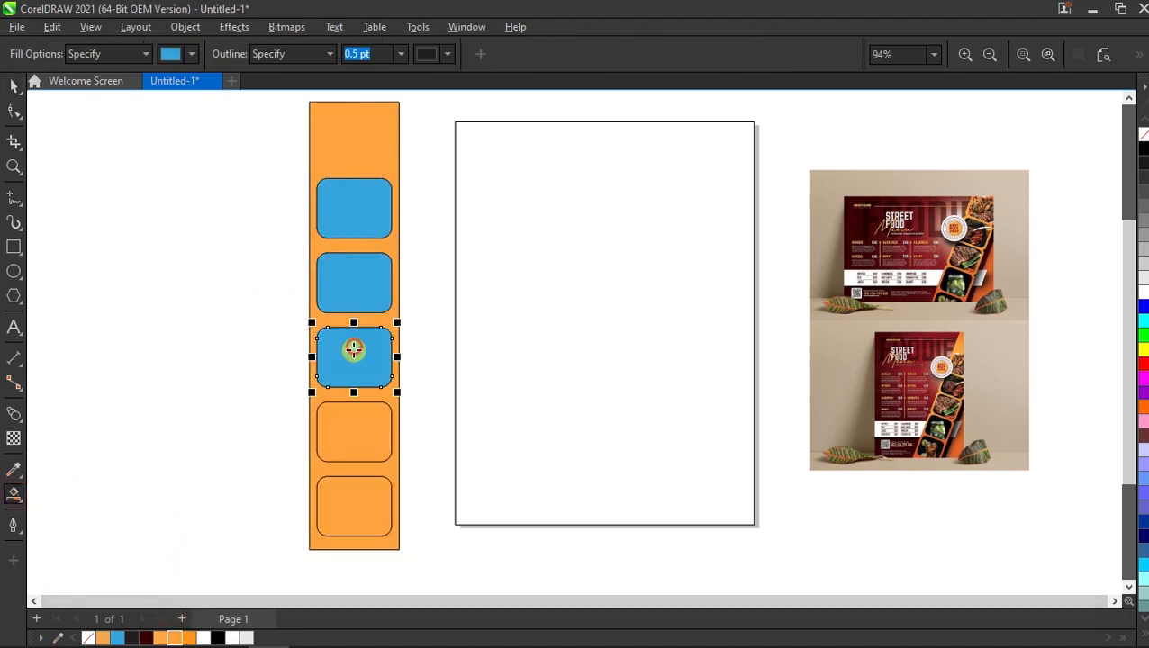
click(345, 431)
click(349, 518)
key(space)
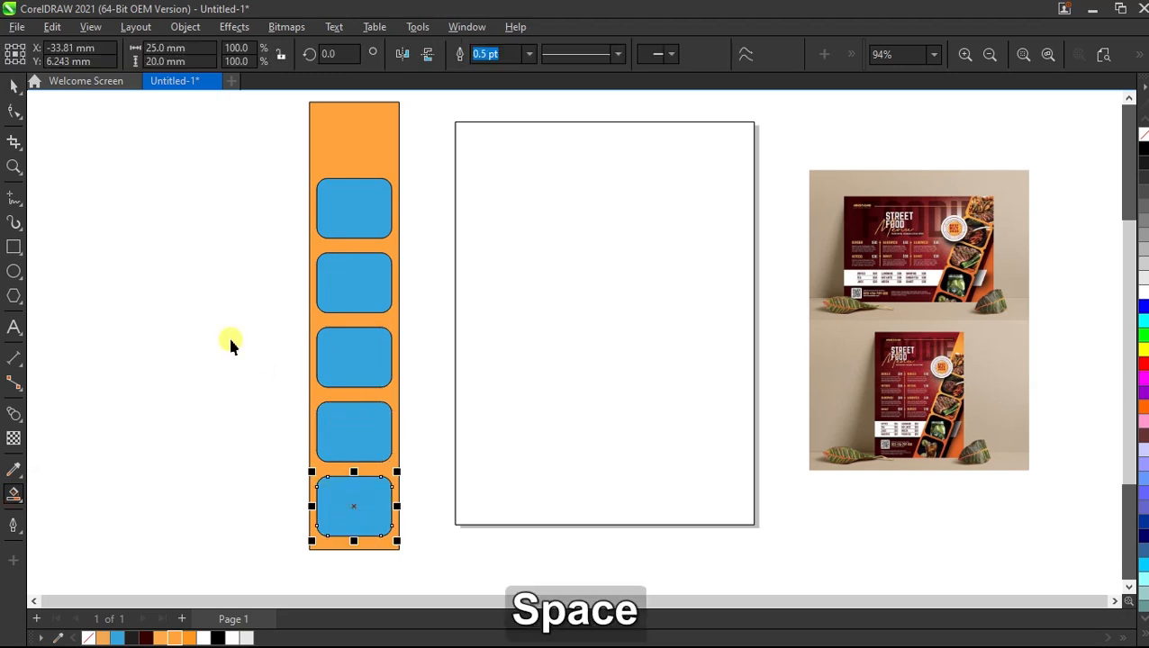
click(230, 339)
Step: Select all five blue rounded rectangles on the orange strip and cut them
drag(366, 246, 343, 243)
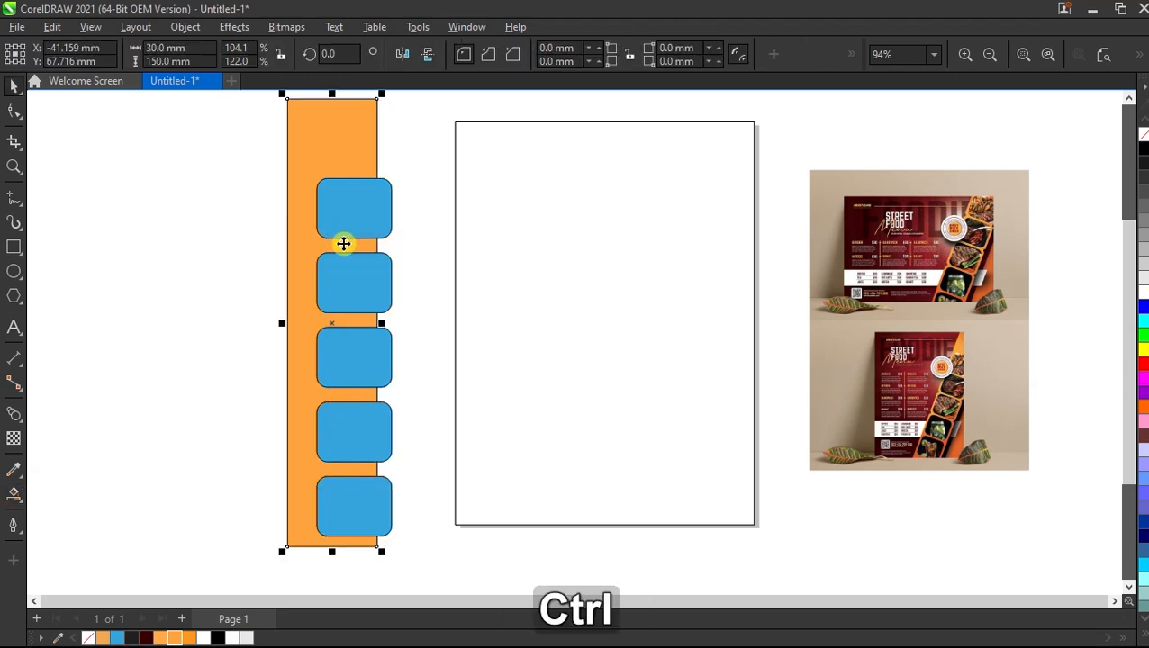
key(ctrl+z)
click(334, 272)
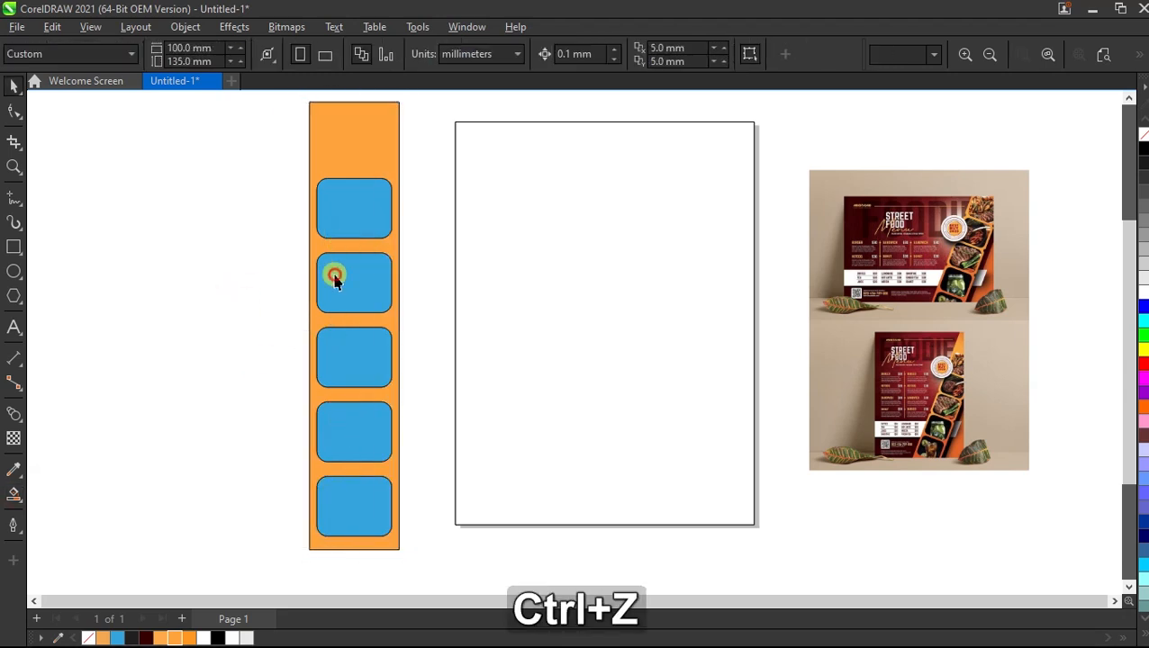
shift+click(354, 198)
shift+click(354, 345)
shift+click(354, 436)
shift+click(356, 503)
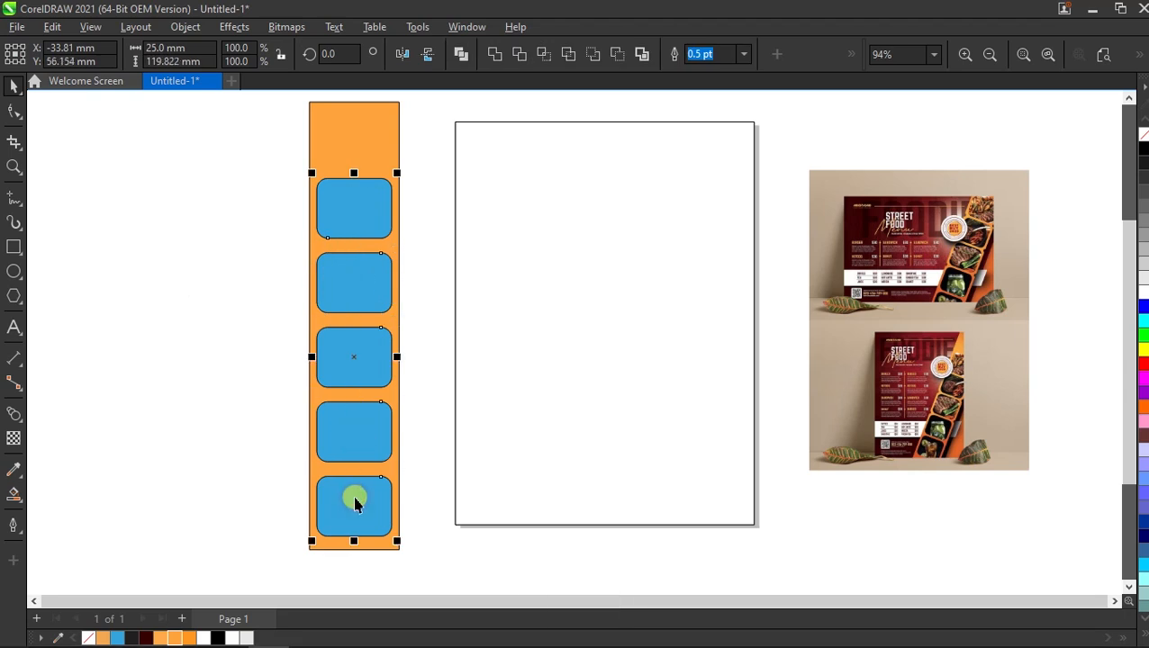
key(ctrl+x)
Step: Delete the original blend outlines and paste the five blue rounded rectangles back onto the strip
click(176, 347)
key(ctrl+v)
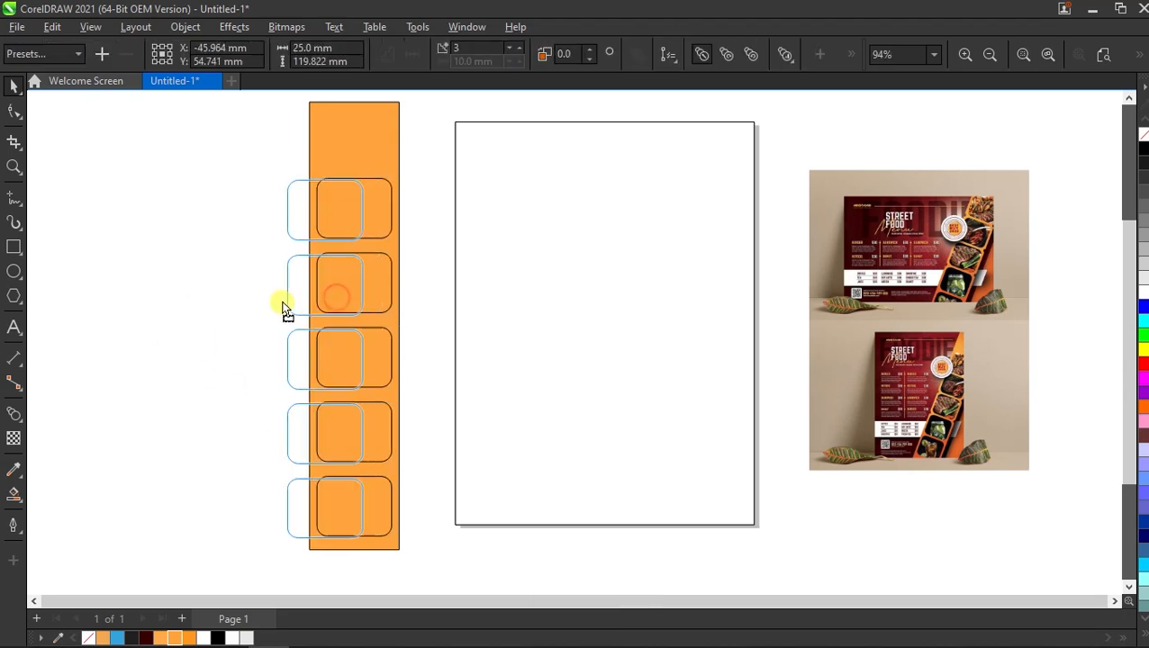
drag(387, 311, 330, 311)
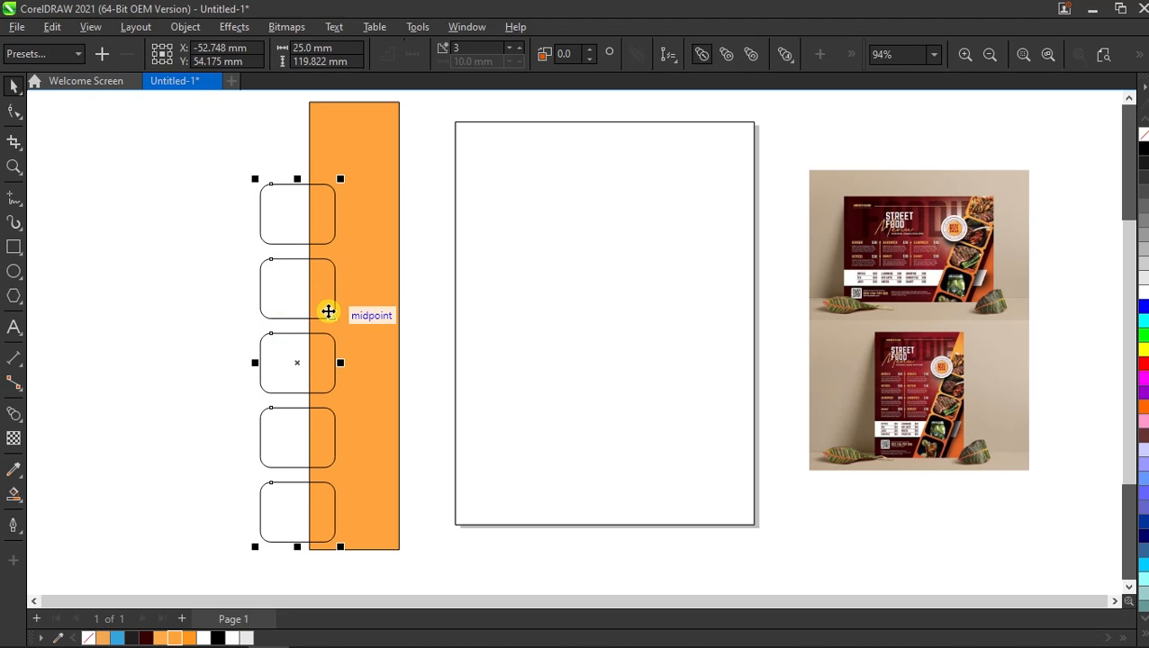
key(Delete)
key(ctrl+v)
click(222, 324)
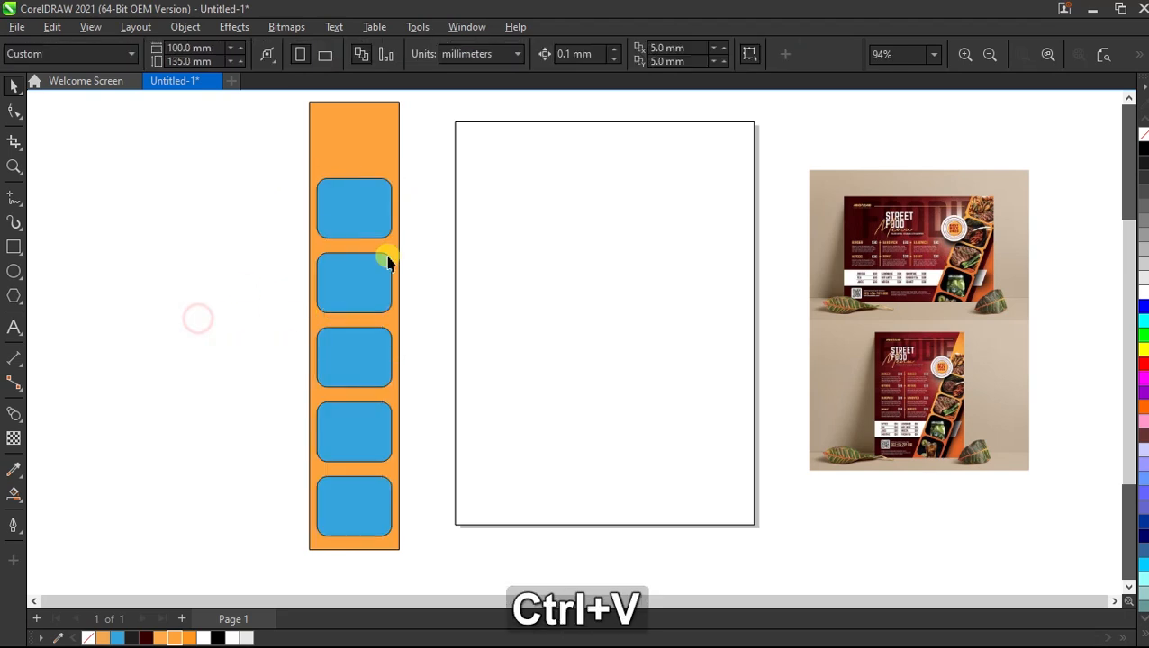
Step: Remove the outline from all five blue rounded rectangles
click(345, 224)
shift+click(346, 297)
shift+click(347, 356)
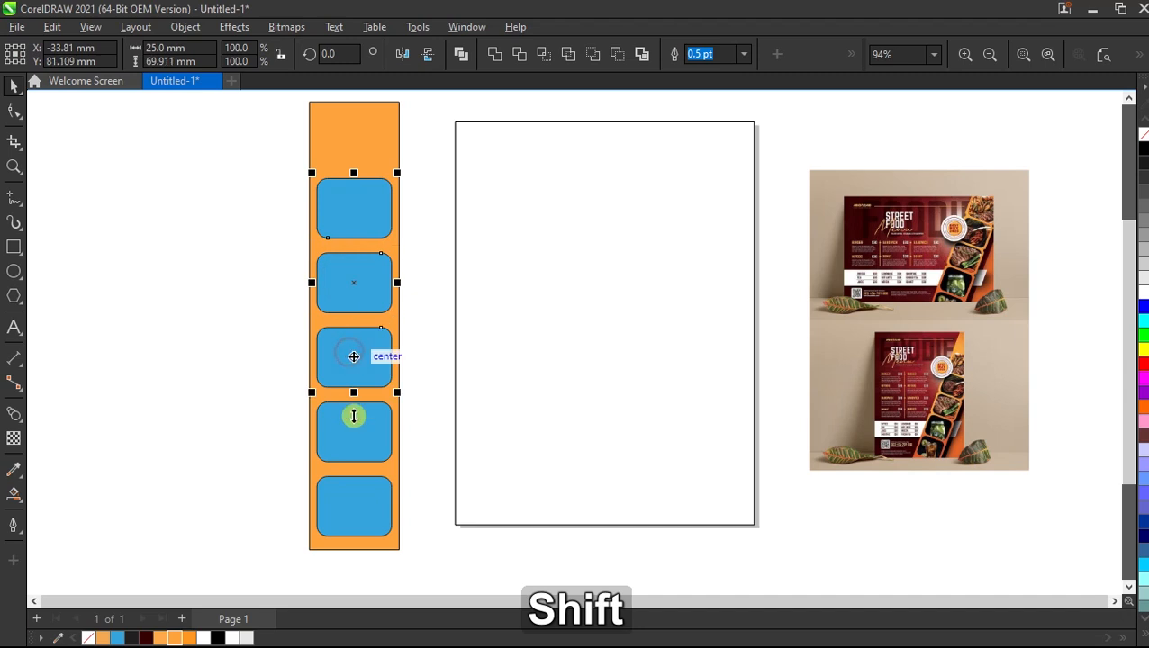
shift+click(355, 450)
shift+click(347, 510)
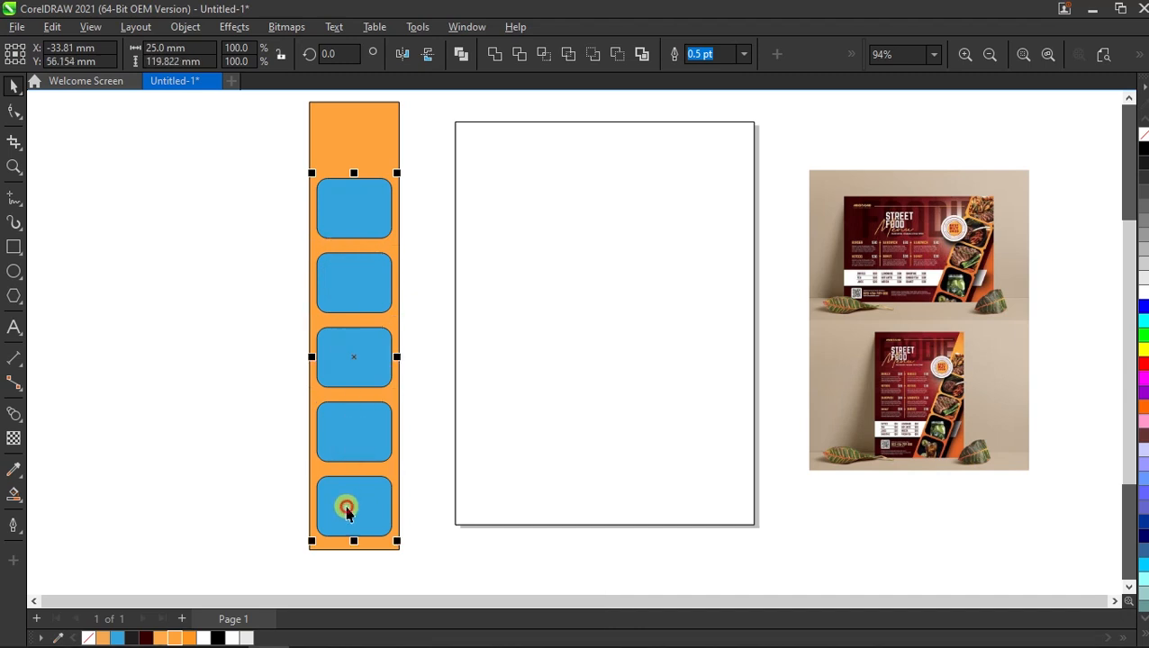
right_click(1141, 133)
click(209, 332)
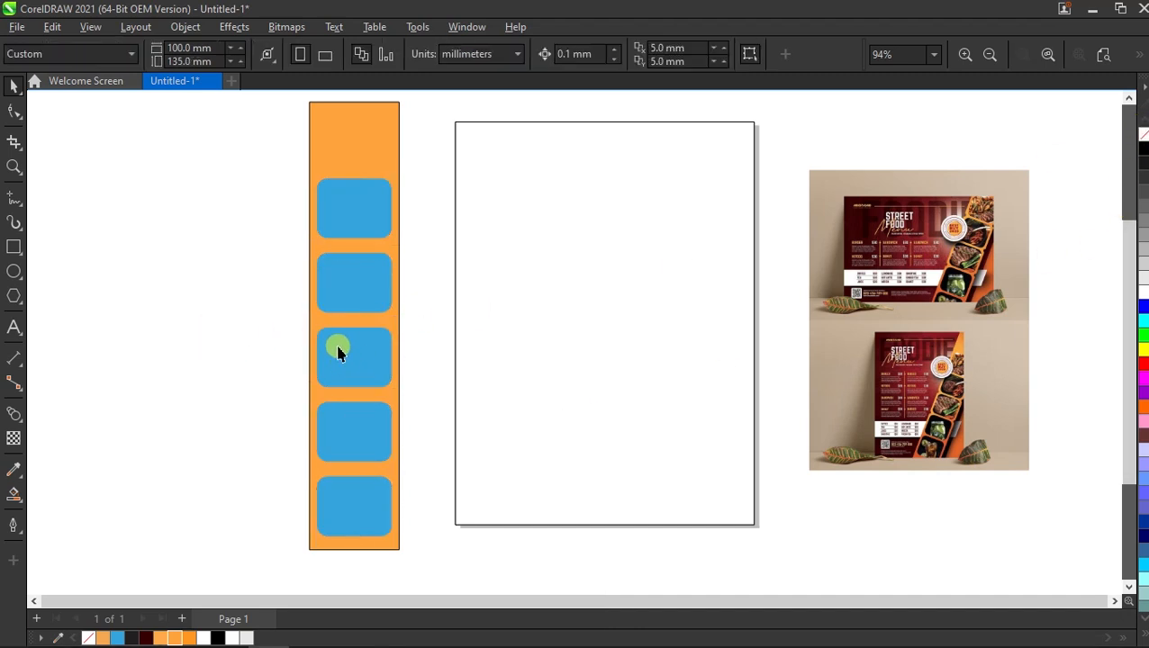
Step: Draw a circle about 9.5 mm in diameter in the empty area beside the orange strip
scroll(369, 261, up, 2)
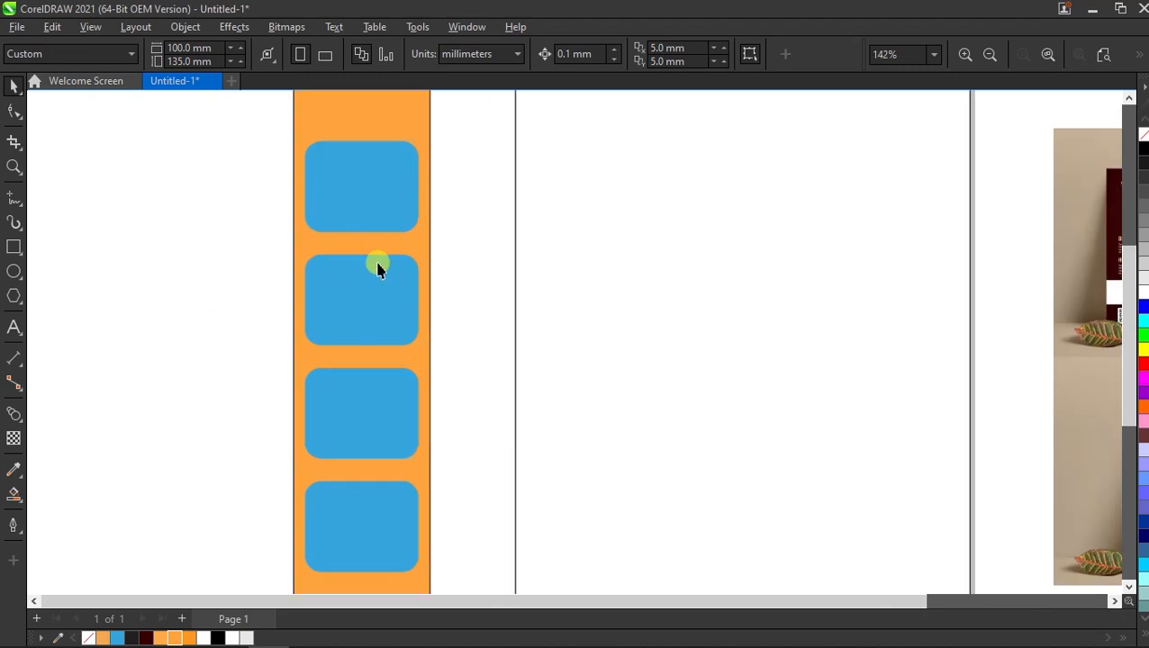
click(14, 271)
drag(175, 264, 200, 290)
key(space)
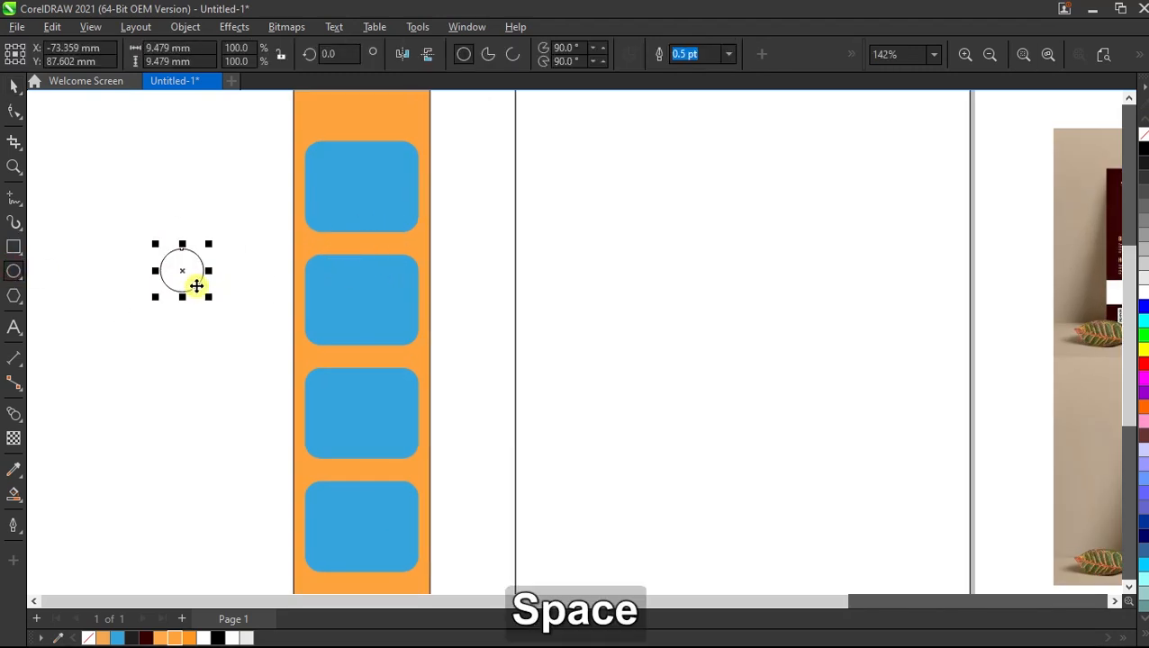
Step: Centre the circle on the strip's page-side edge between the top two blue rectangles and shrink it to about 7.4 mm
click(177, 273)
drag(270, 276, 431, 243)
scroll(416, 243, up, 2)
scroll(415, 242, up, 2)
mouse_move(517, 316)
mouse_down()
mouse_move(495, 292)
mouse_move(503, 301)
mouse_up()
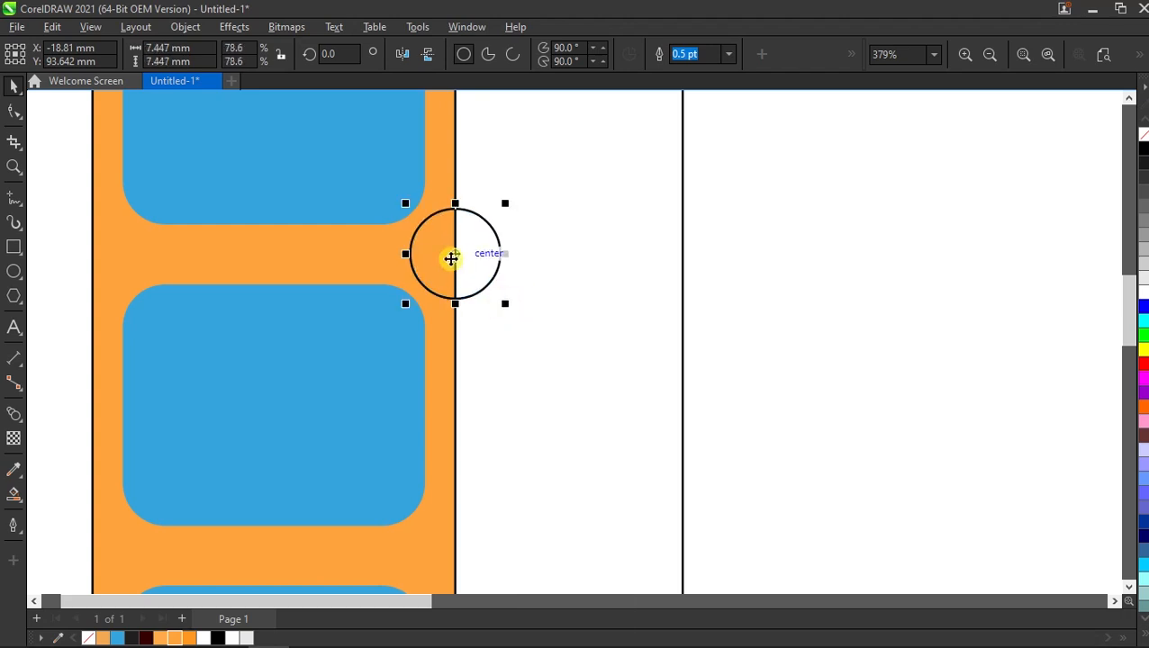
Step: Copy the circle to the second gap on the strip's page-side edge and cut the first circle out of the orange strip
scroll(451, 257, down, 4)
drag(449, 223, 450, 321)
key(Escape)
click(447, 226)
shift+click(440, 102)
click(617, 54)
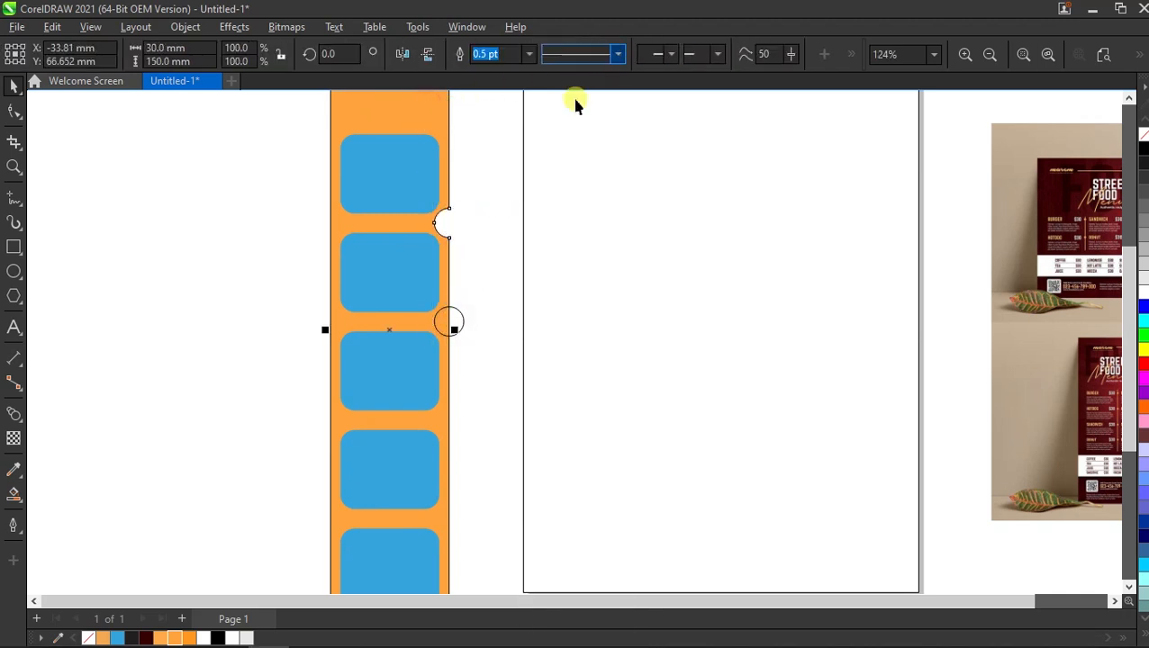
click(574, 106)
Step: Copy the circle down to the third gap and cut the second-gap circle out of the strip's page-side edge
scroll(452, 299, down, 1)
click(451, 297)
drag(450, 298, 453, 382)
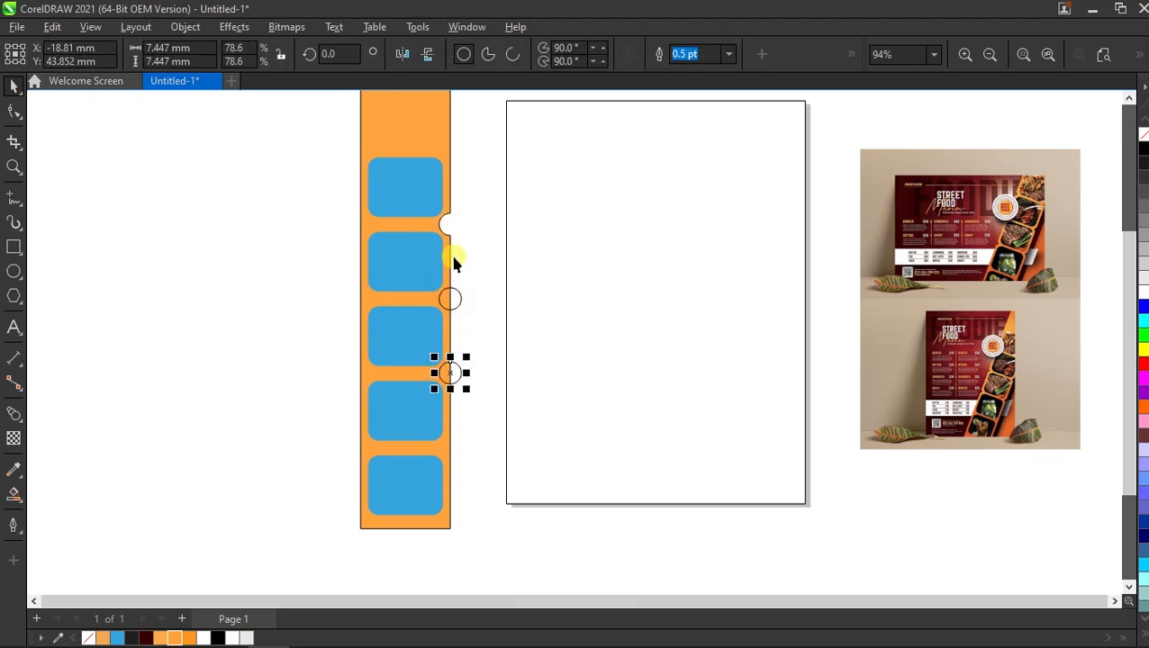
click(451, 298)
shift+click(451, 185)
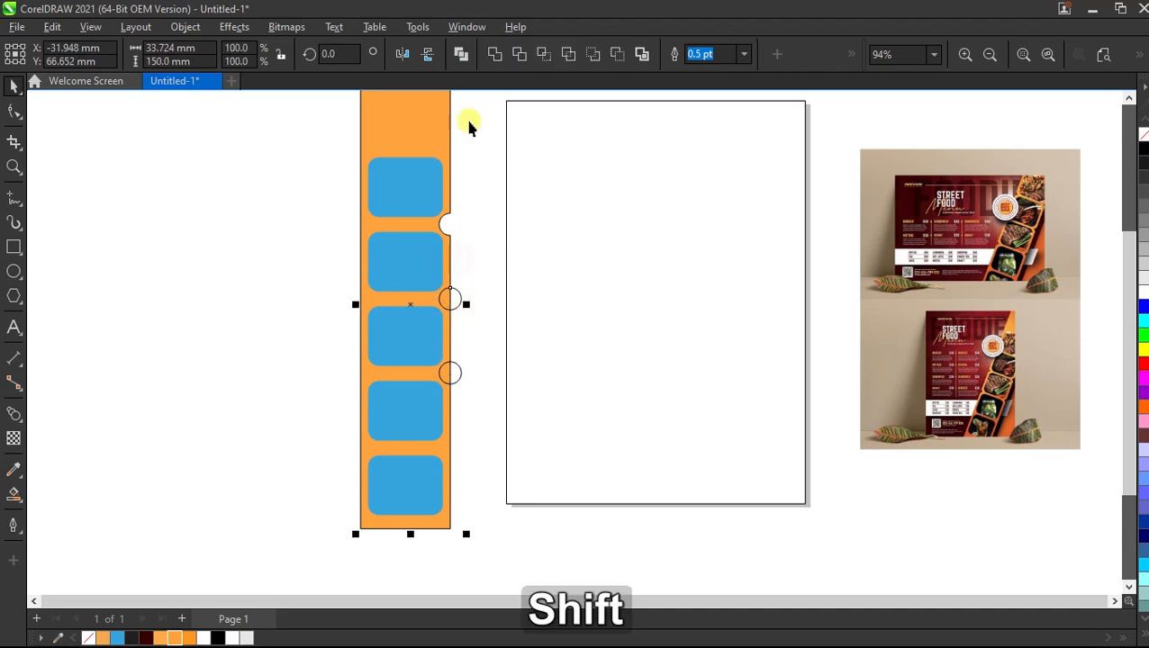
click(619, 55)
Step: Copy the third-gap circle across to the strip's outer edge and cut the original out of the page-side edge
drag(450, 374, 359, 373)
click(448, 372)
shift+click(447, 361)
click(619, 55)
key(Escape)
Step: Copy the outer-edge circle up to the upper gaps and cut the third-gap circle out of the strip's outer edge
click(359, 372)
drag(359, 373, 360, 222)
shift+click(367, 403)
click(618, 54)
Step: Nudge the uppermost circle on the strip's outer edge down to line it up with the first gap
click(360, 288)
click(325, 270)
scroll(315, 252, up, 1)
key(Down)
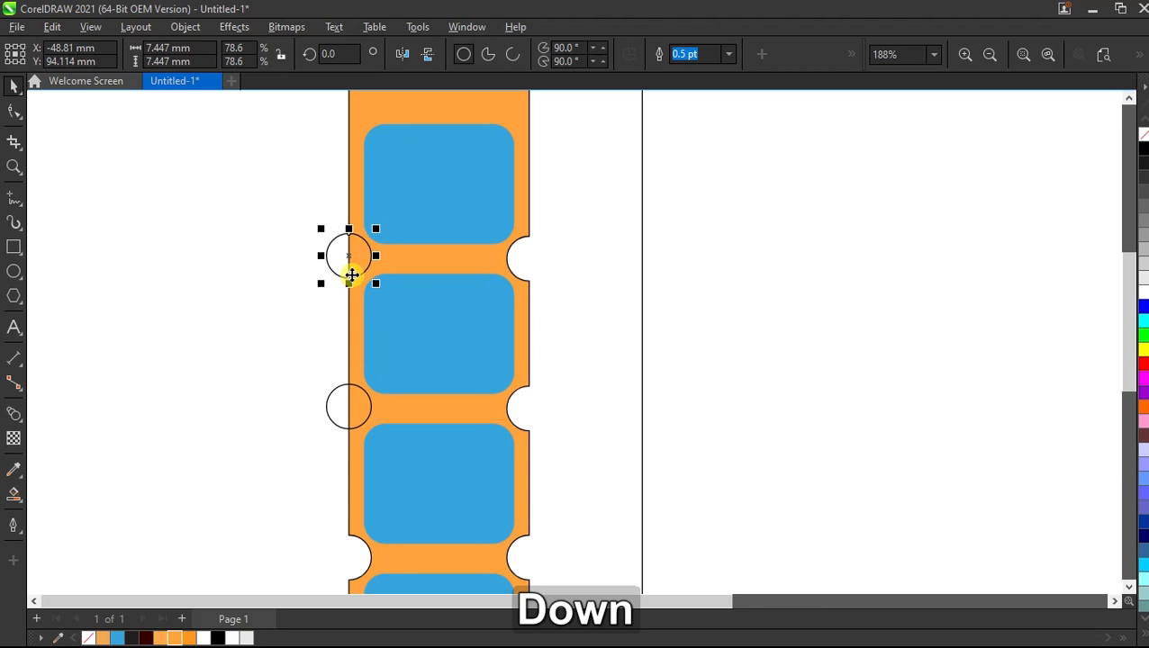
click(330, 396)
Step: Cut the two remaining circles out of the strip's outer edge at the first and second gaps
click(340, 253)
shift+click(354, 138)
click(617, 55)
click(341, 404)
shift+click(356, 360)
click(617, 55)
click(183, 365)
Step: Remove the outline from the notched orange strip
scroll(372, 347, down, 2)
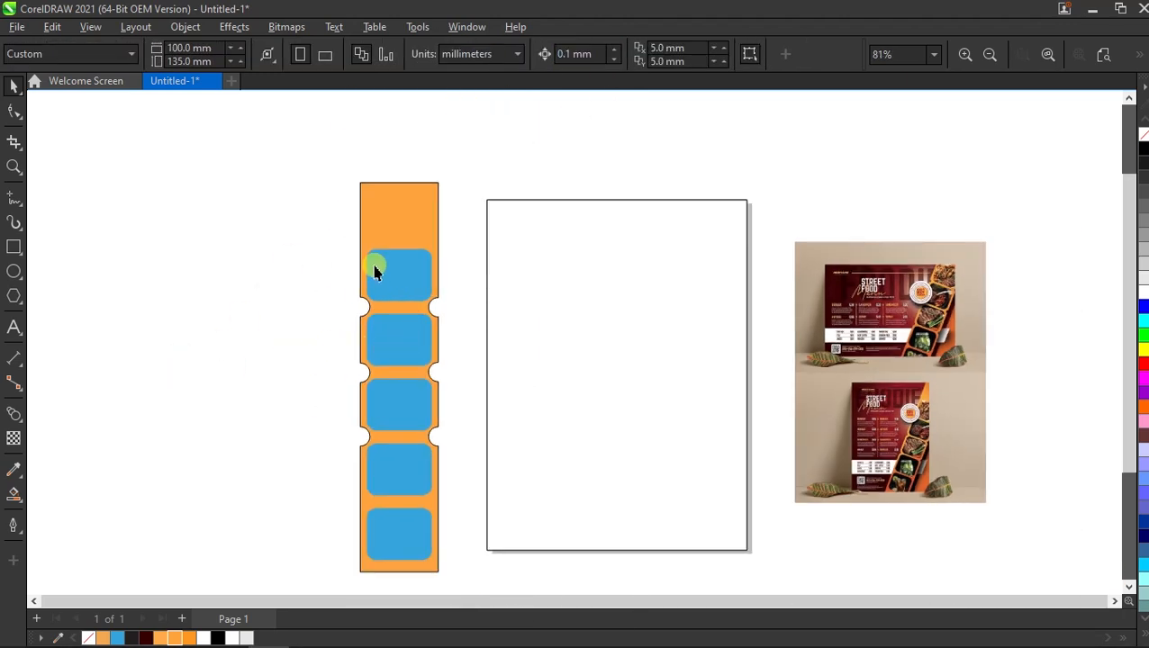
scroll(360, 234, down, 1)
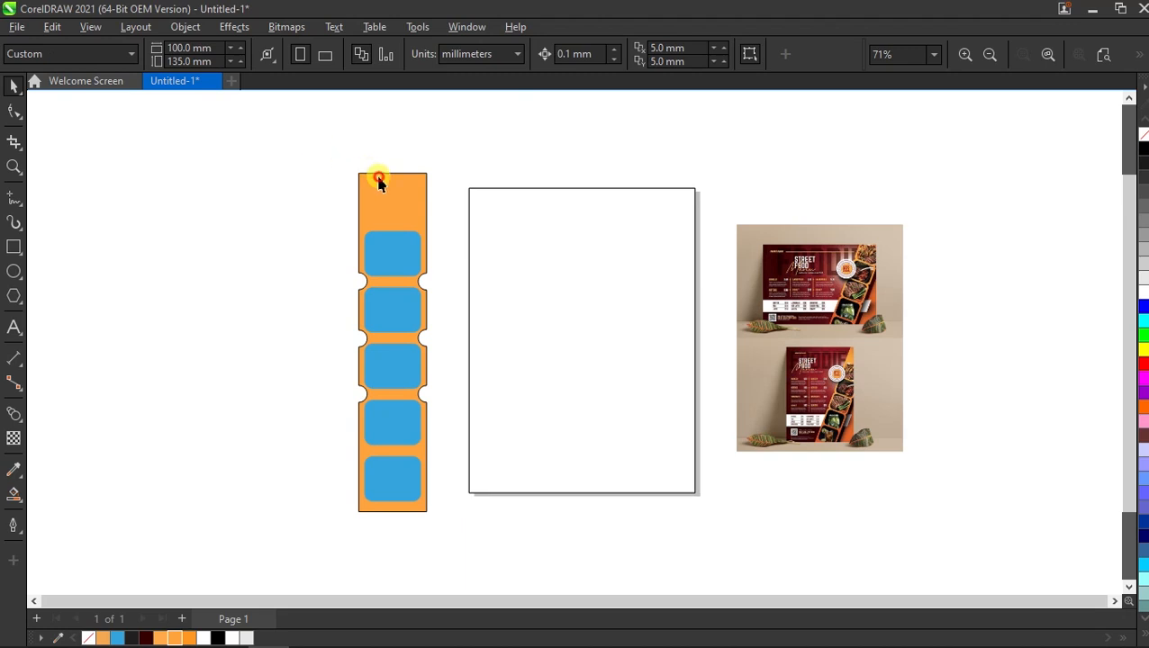
click(379, 183)
click(302, 259)
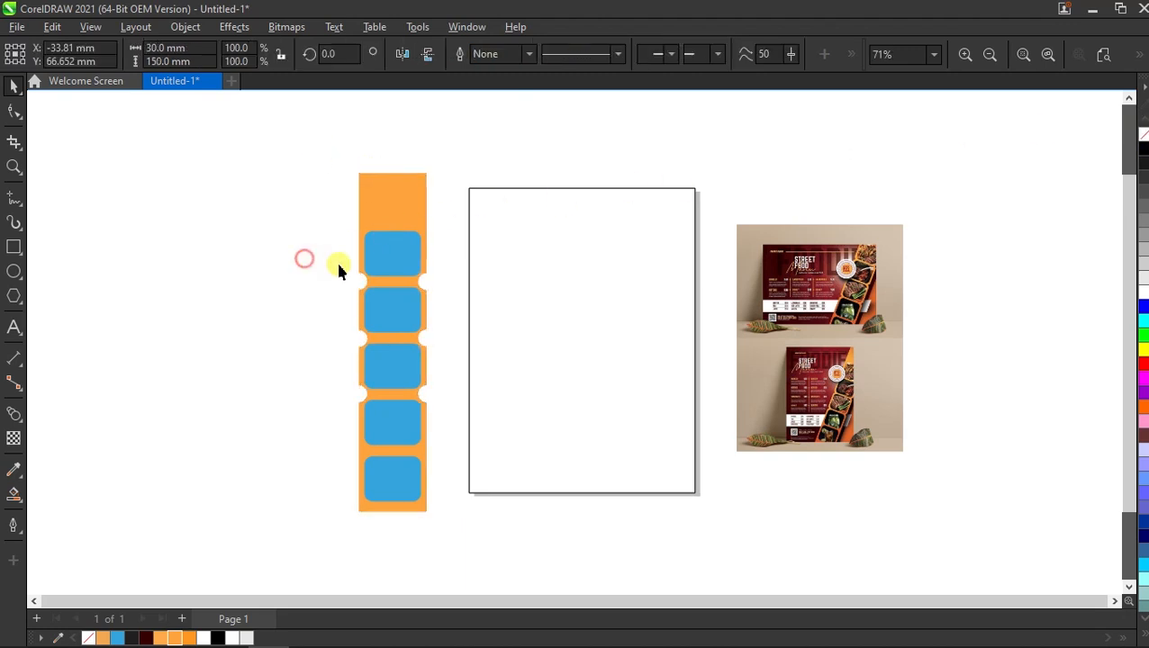
Step: Group the orange strip with its five blue frames and rotate the group to 345°
drag(288, 169, 466, 543)
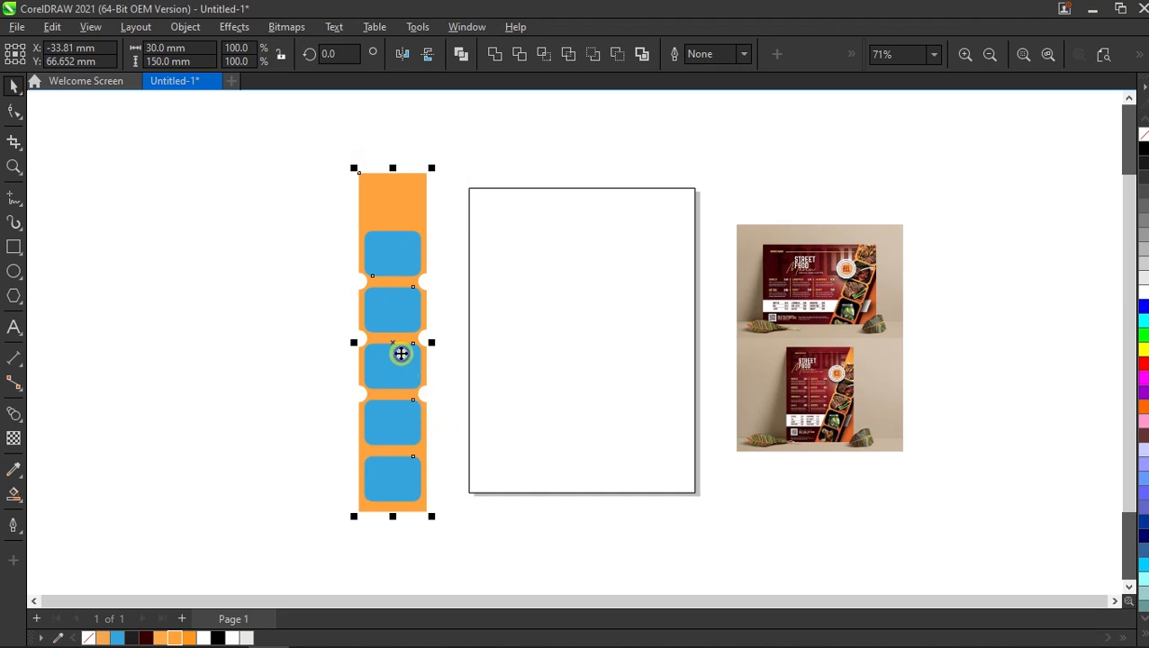
right_click(402, 353)
click(587, 243)
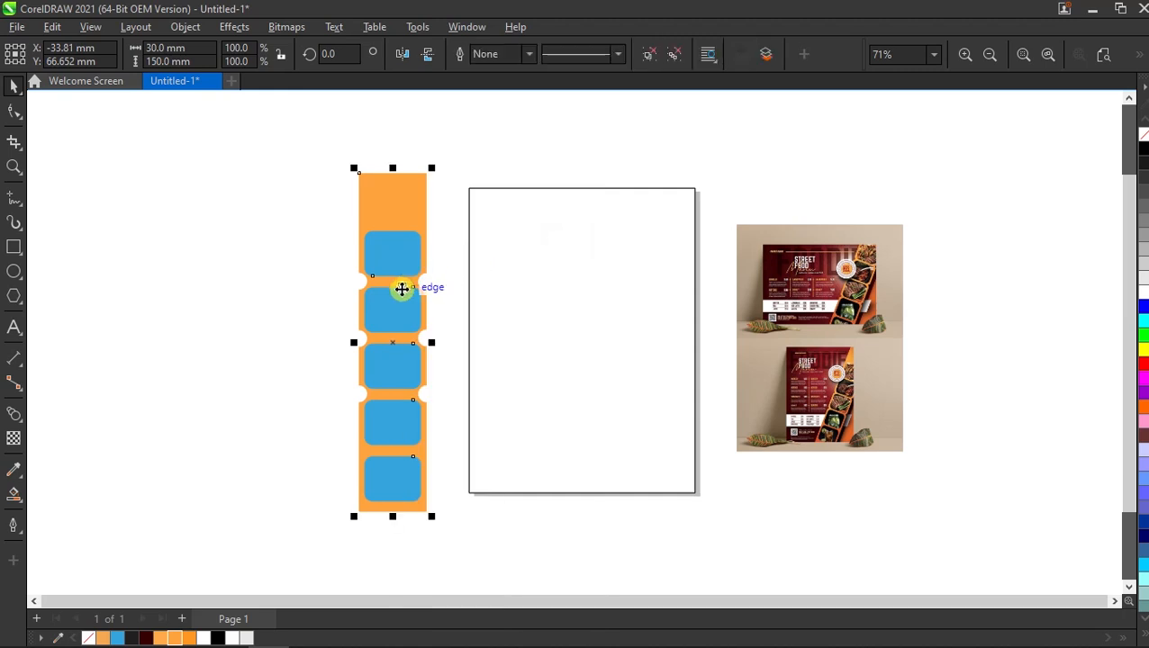
click(402, 288)
drag(431, 169, 469, 198)
Step: Move the tilted film strip onto the page so it crosses the page's right-hand side
click(278, 308)
drag(371, 387, 630, 379)
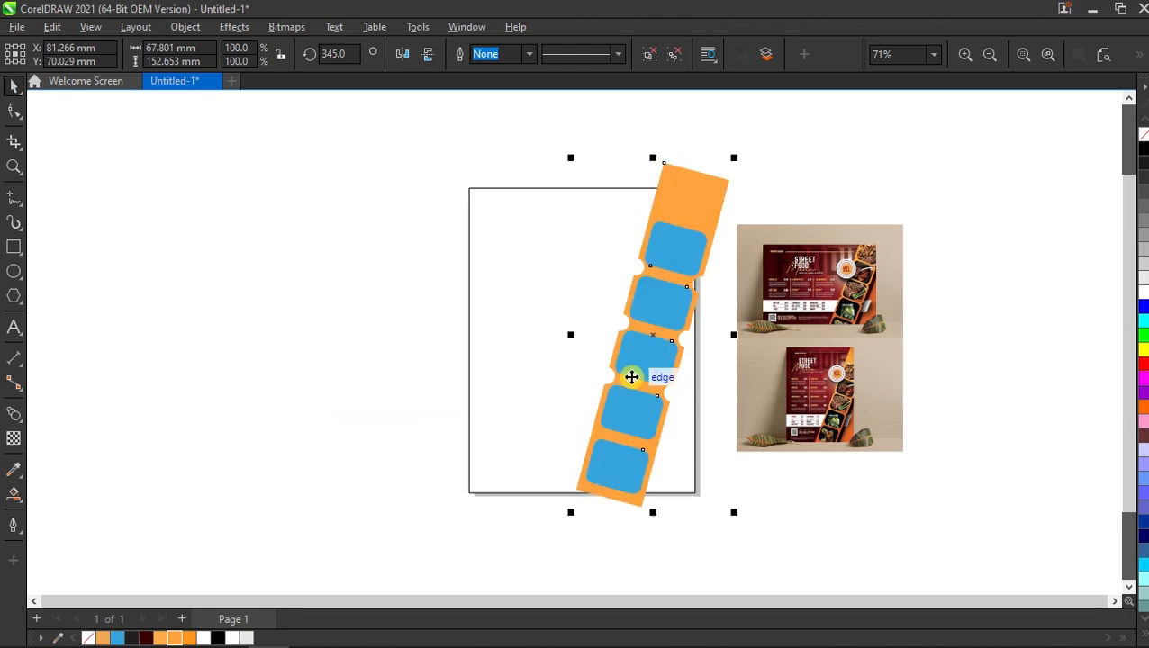
scroll(630, 378, up, 2)
scroll(611, 390, down, 2)
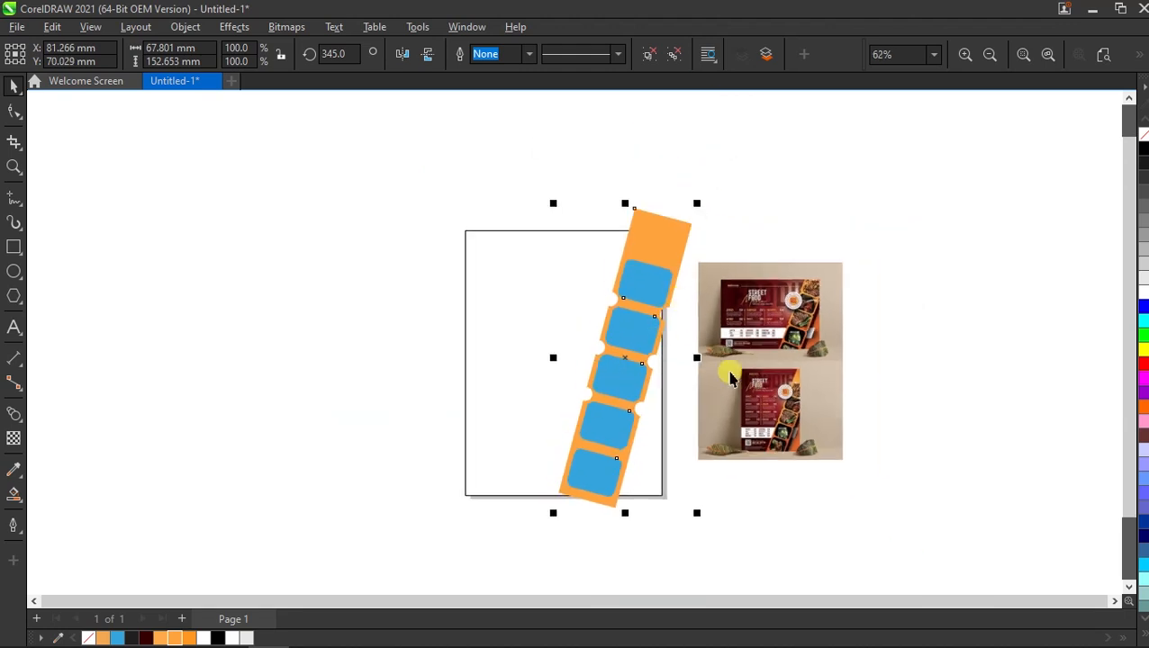
scroll(729, 378, up, 1)
scroll(733, 385, up, 1)
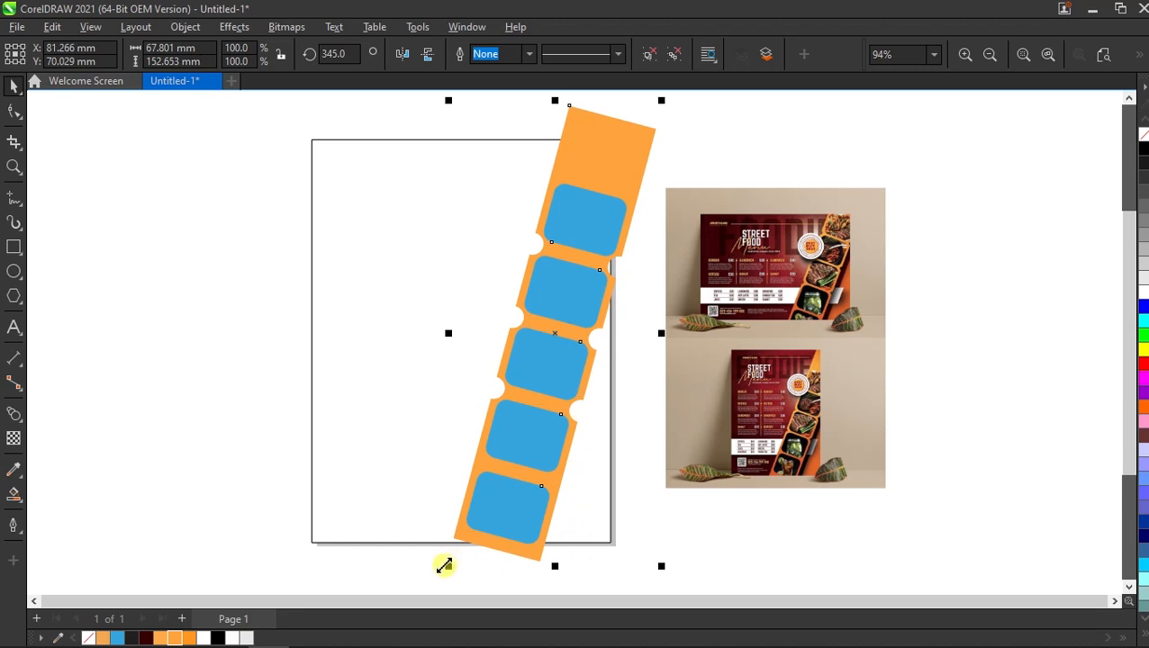
Step: Enlarge the film strip proportionally to about 102.5% and nudge it slightly left on the page
drag(443, 565, 433, 585)
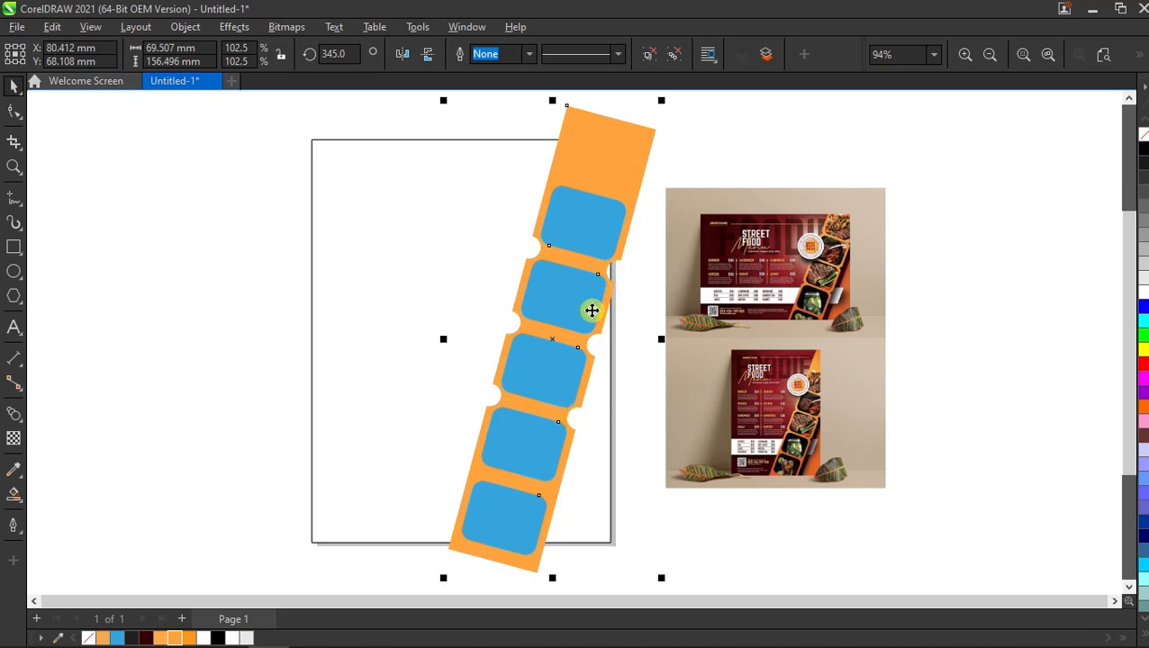
key(Left)
key(Left)
key(Left)
key(Left)
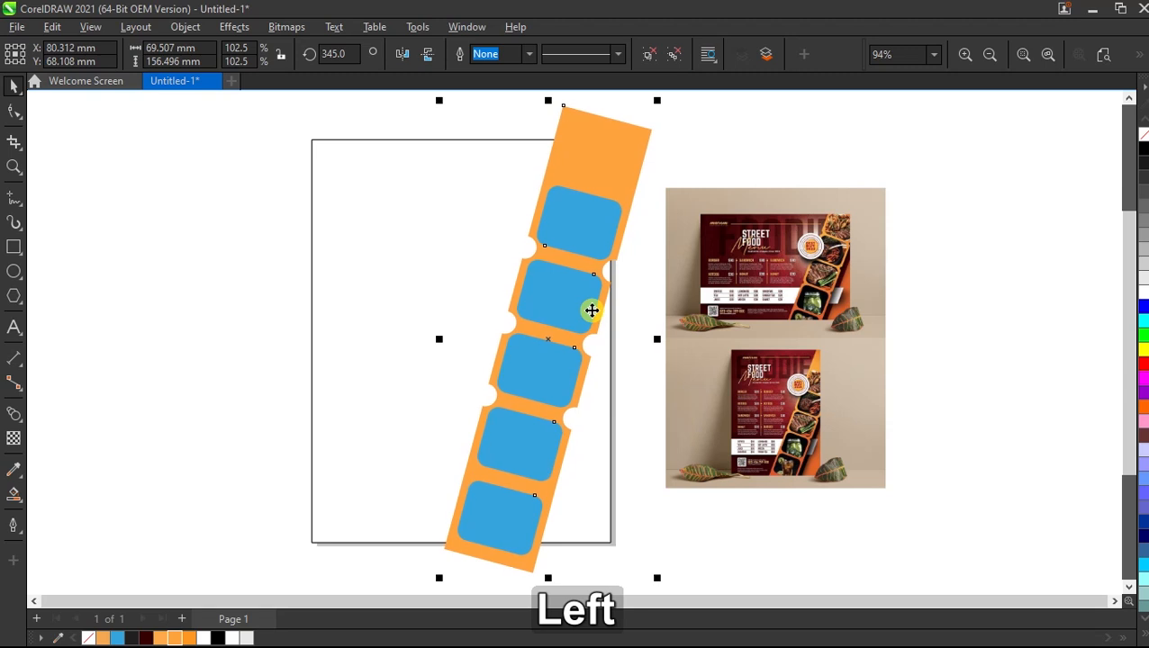
key(Right)
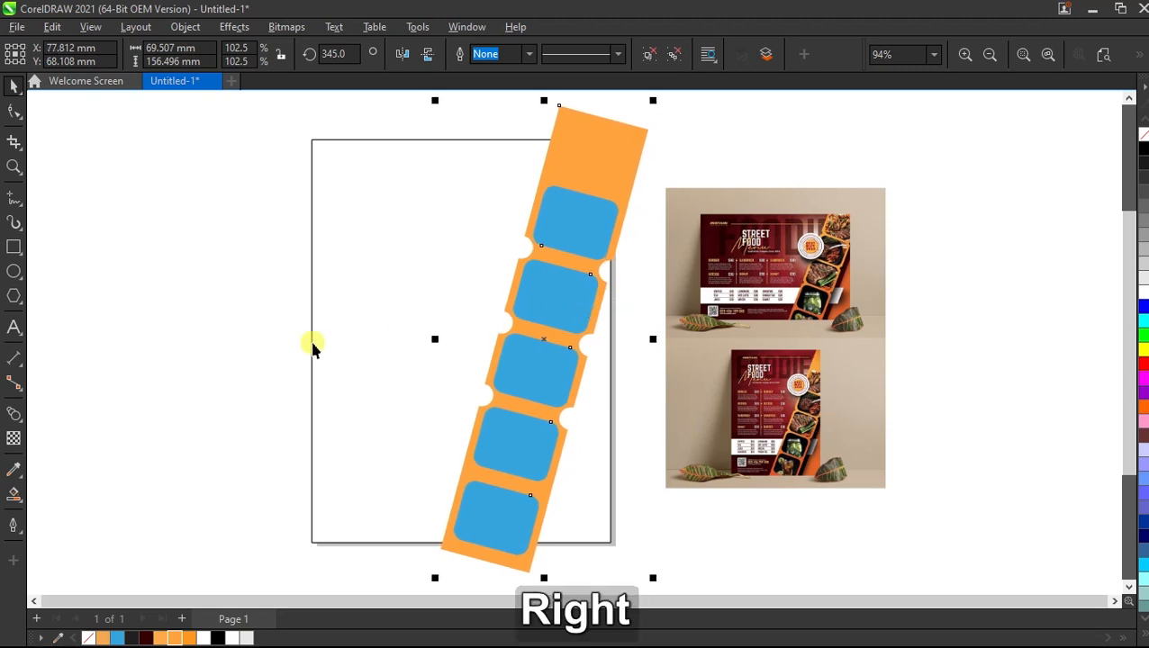
click(215, 328)
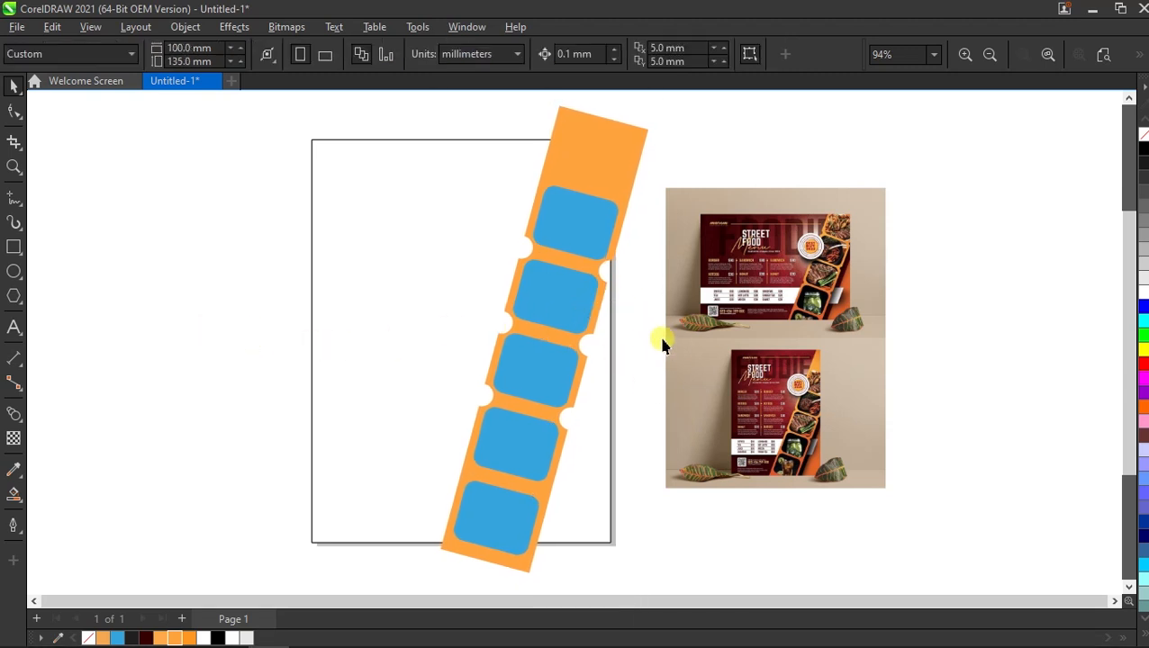
Step: Draw a straight line along the strip's left edge and move it across the page's lower-right corner, parallel to the strip
click(14, 199)
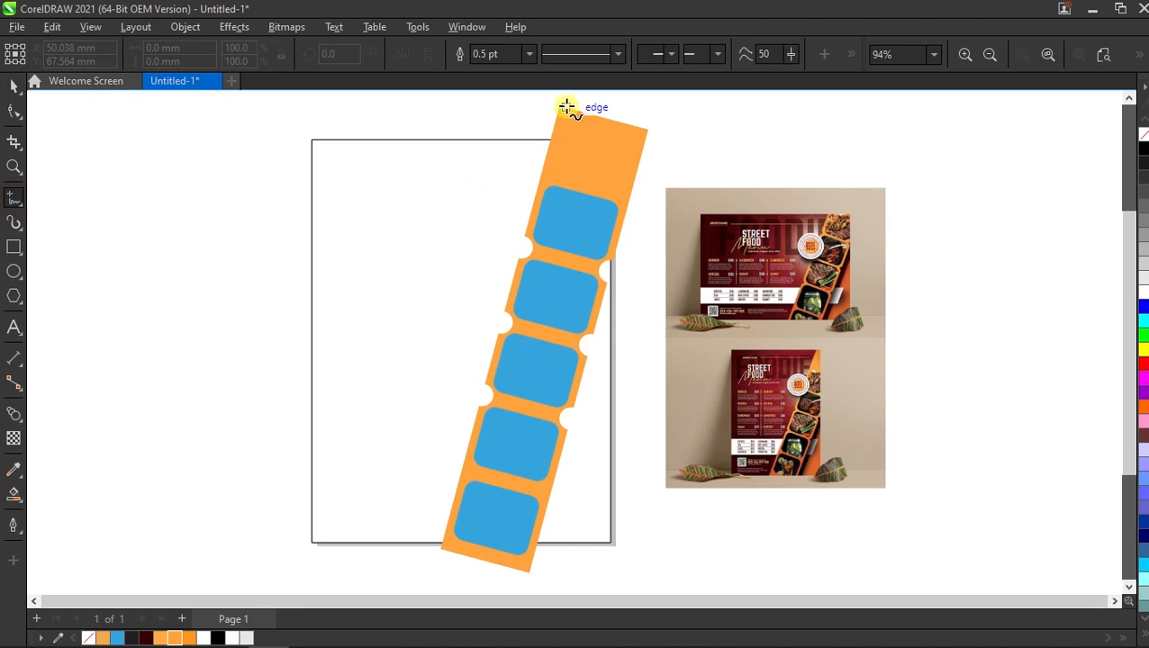
click(560, 105)
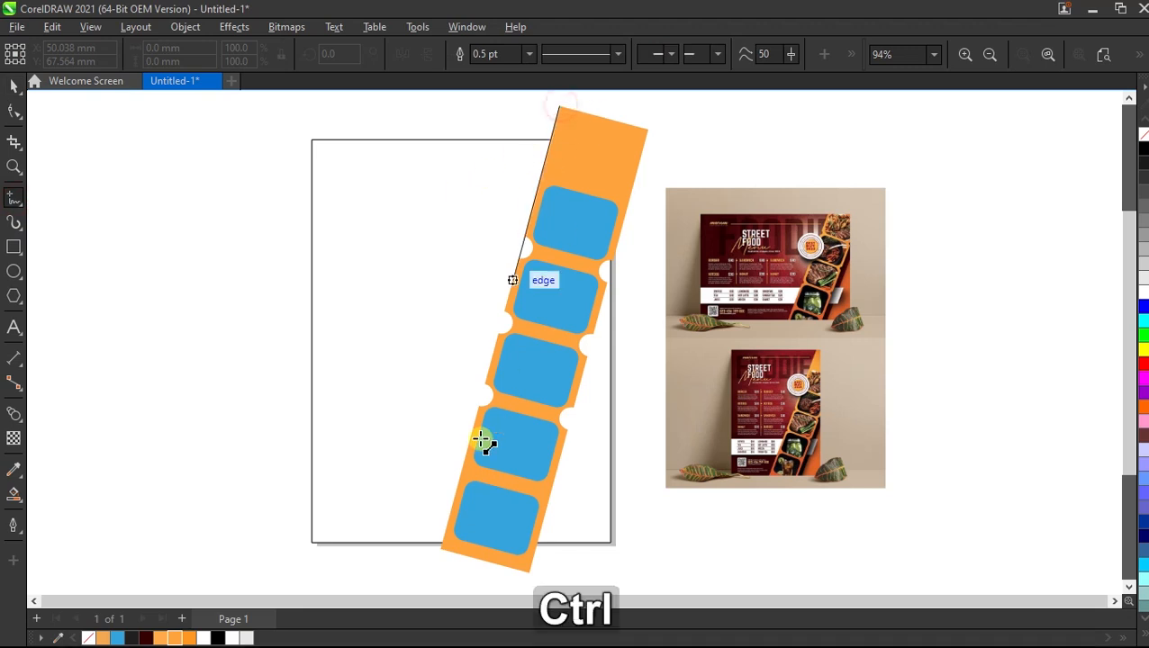
ctrl+click(439, 549)
key(space)
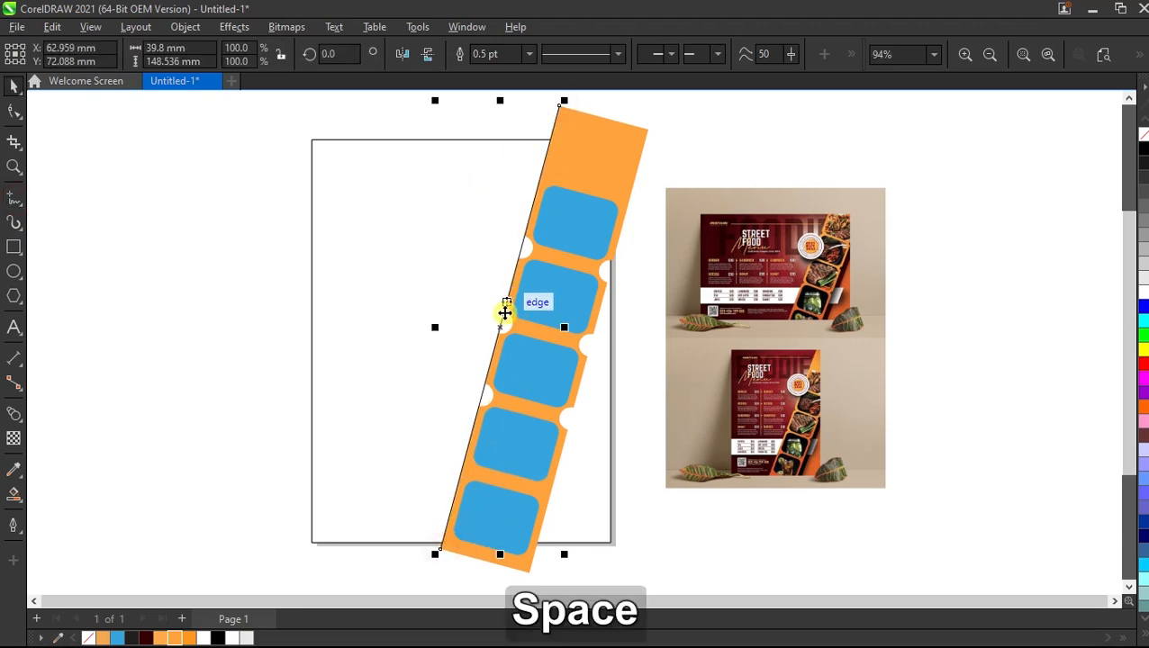
click(504, 325)
drag(518, 345, 589, 409)
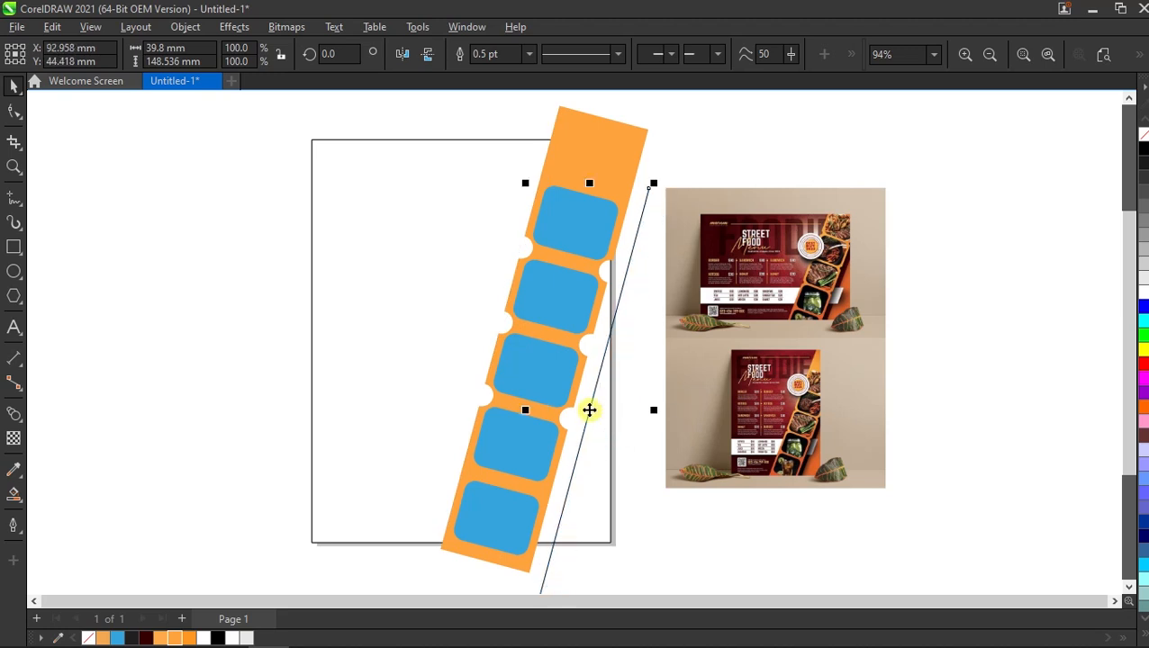
click(638, 404)
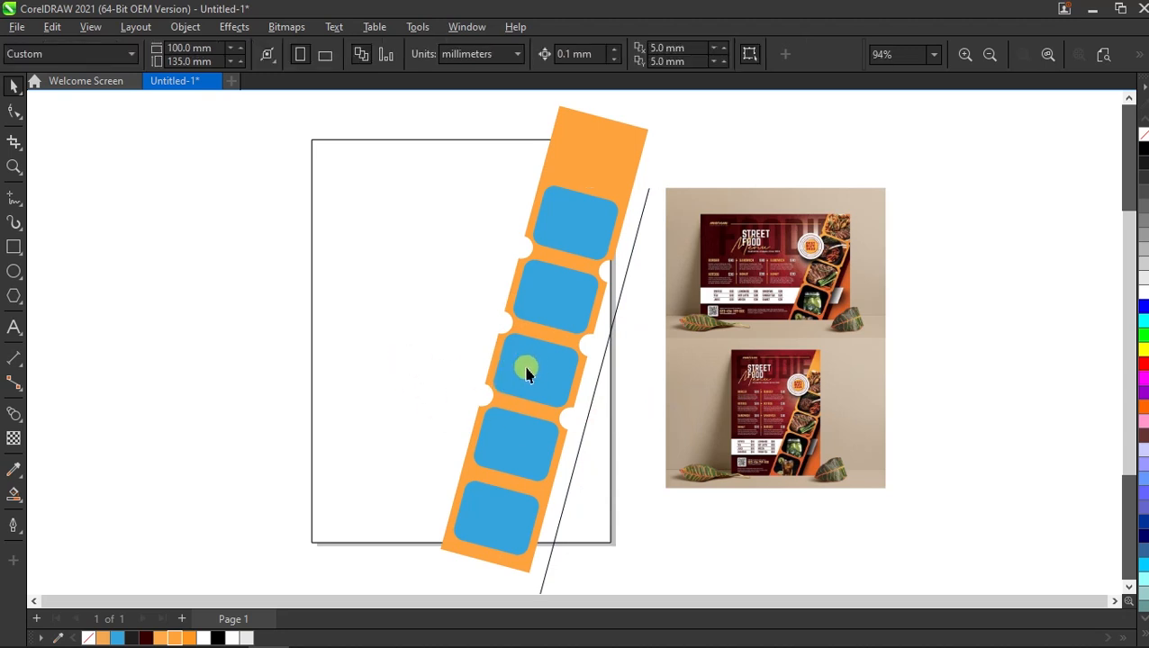
Step: Smart-fill the large page area, the narrow band beside the strip and the lower-right corner triangle with blue
click(420, 373)
click(587, 393)
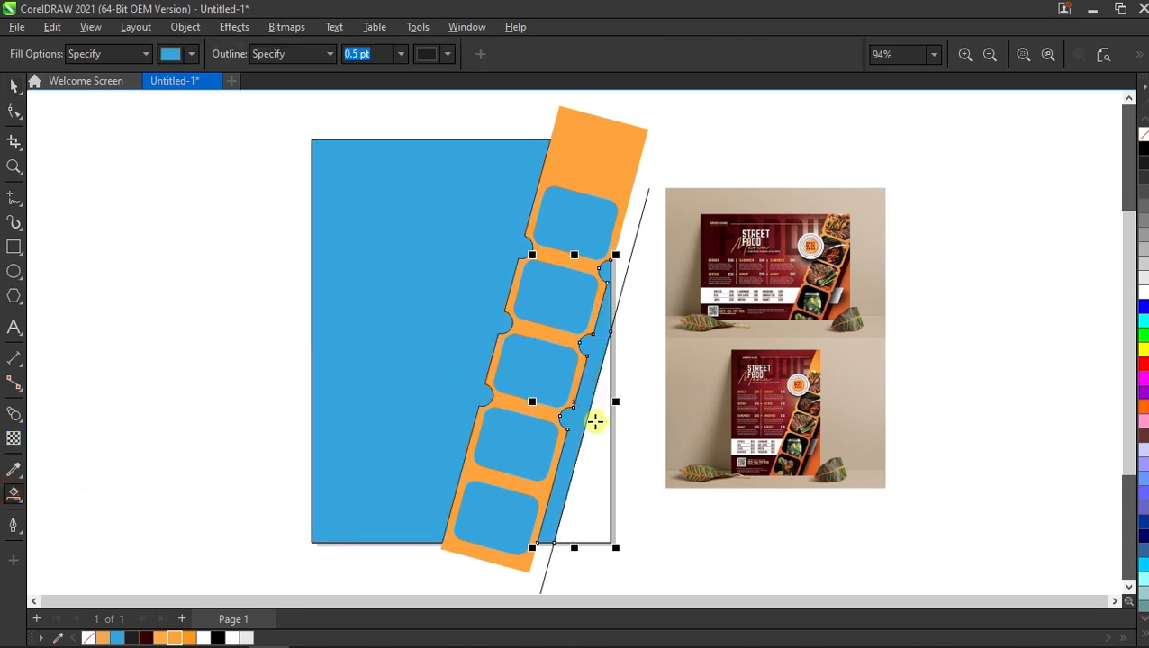
click(602, 439)
key(space)
click(152, 310)
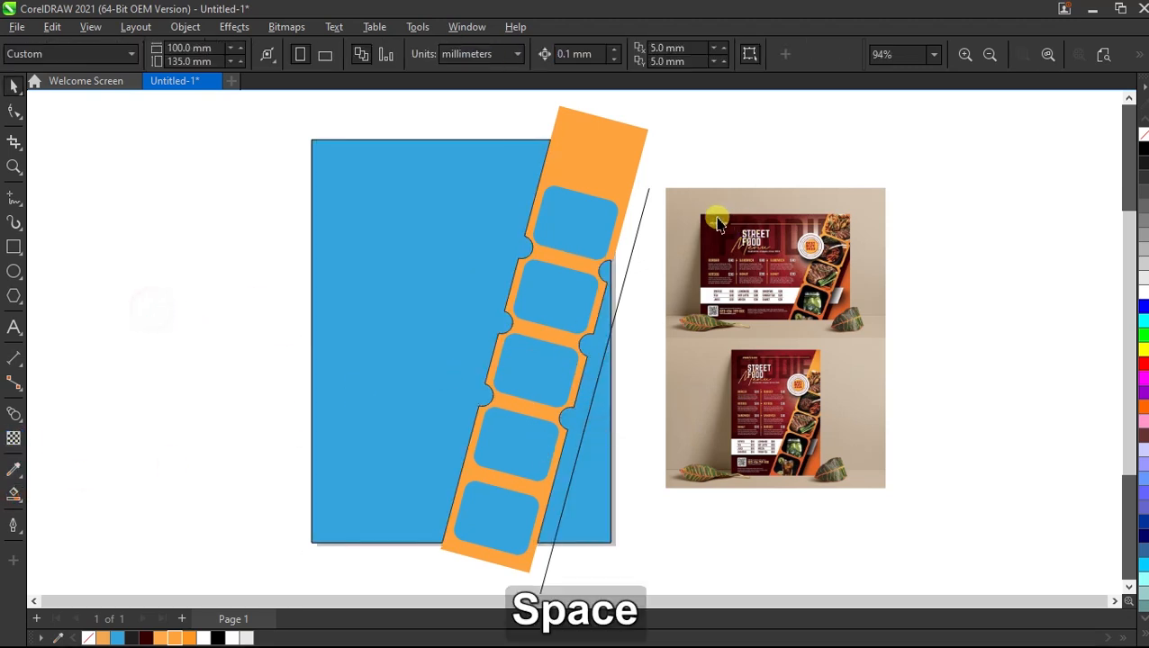
Step: Move the slanted guide line off the page and delete it
click(642, 214)
drag(477, 229, 211, 226)
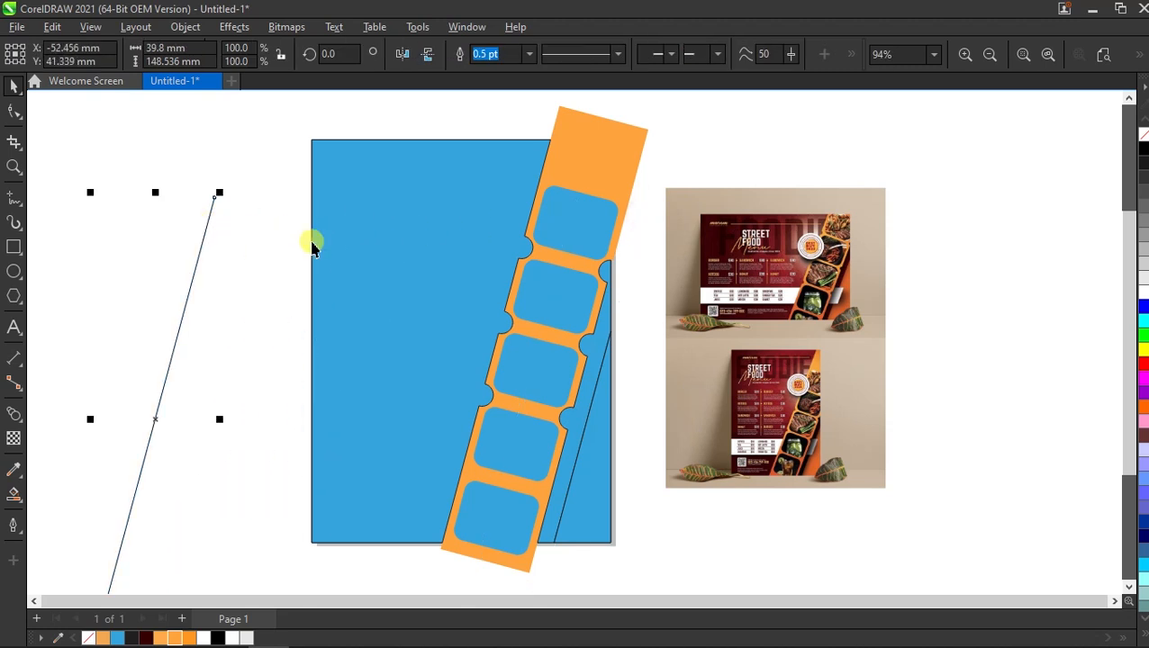
key(Delete)
Step: Recolour the corner triangle orange, and the narrow band and the large page area dark maroon
click(597, 491)
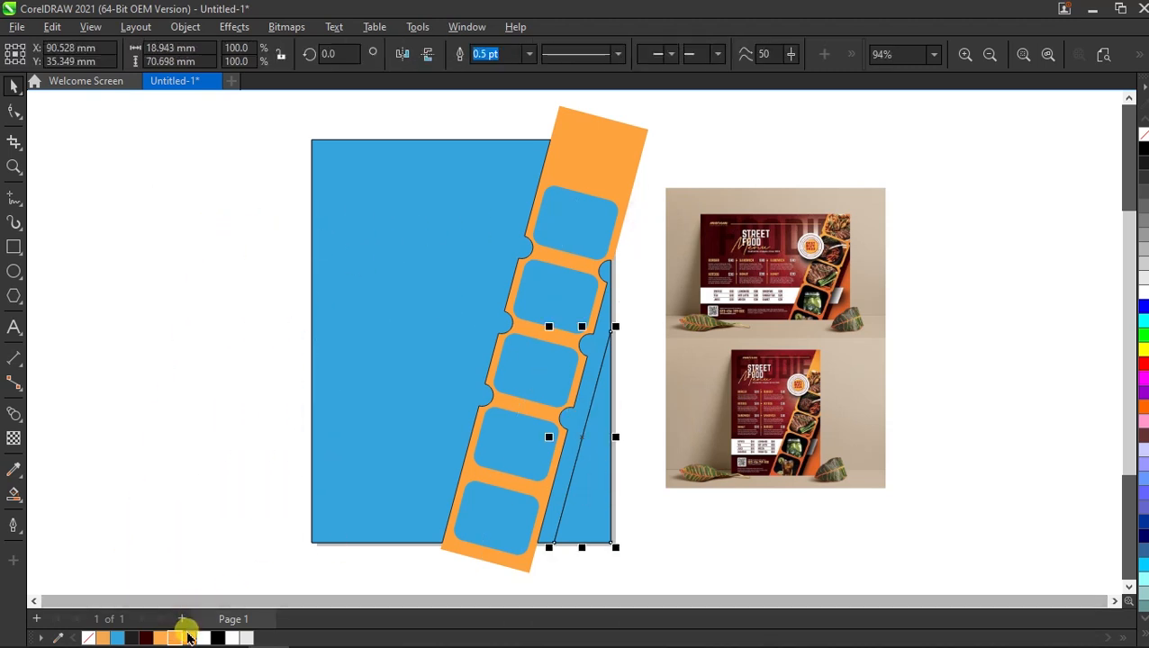
click(188, 637)
click(153, 510)
click(570, 445)
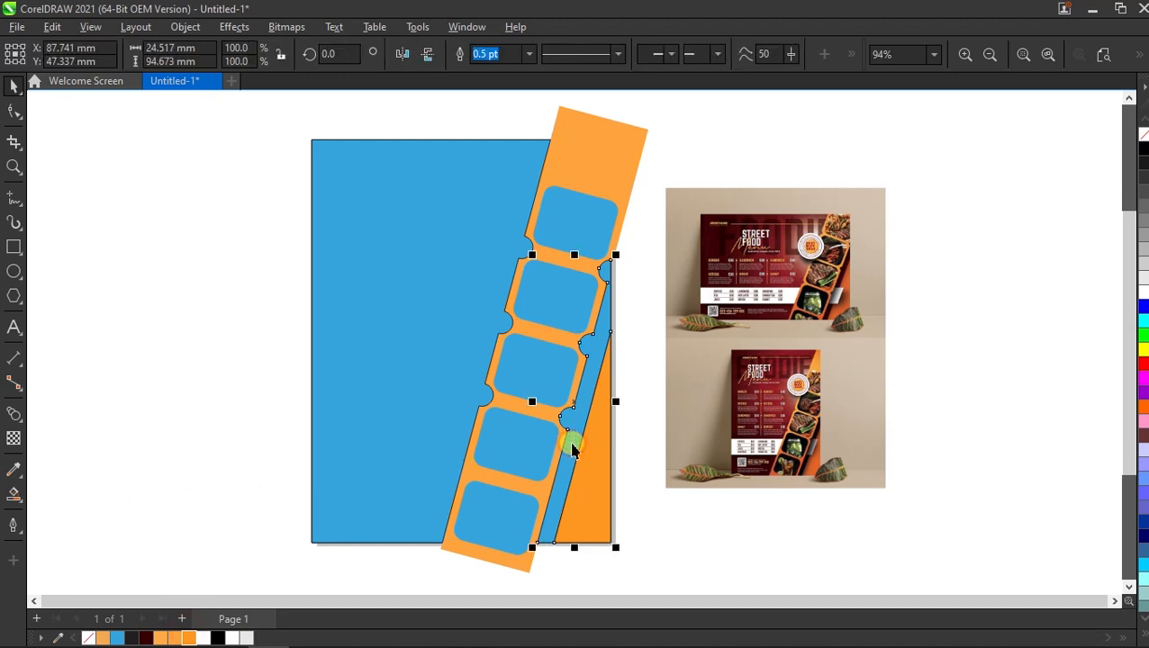
click(149, 637)
click(369, 425)
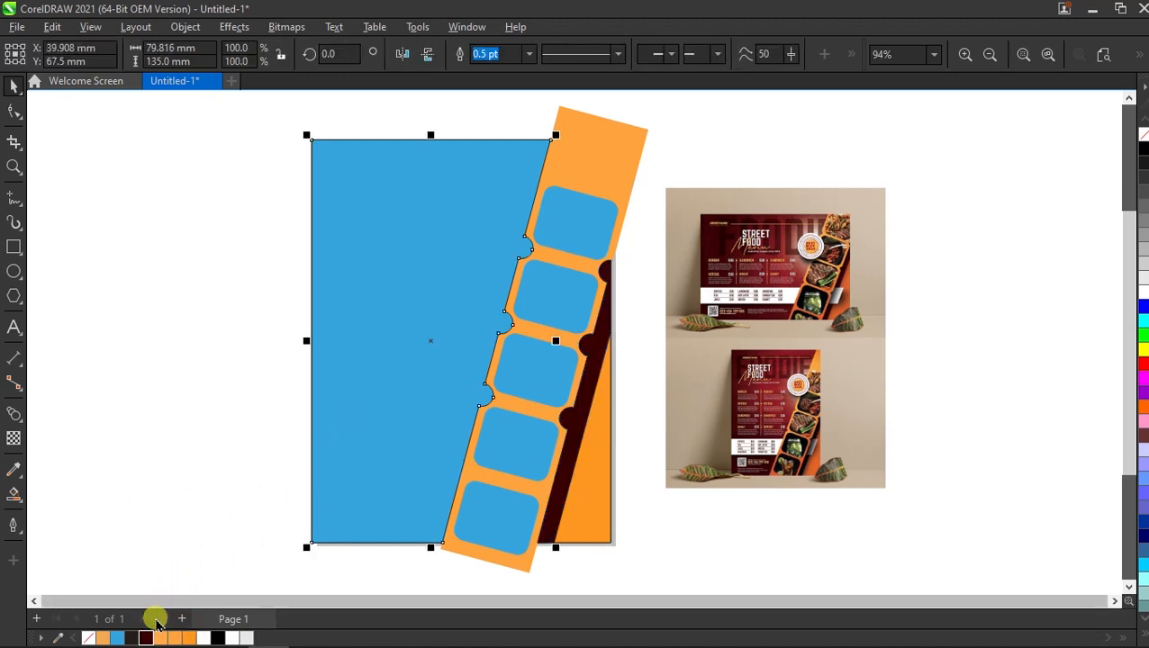
click(147, 637)
click(198, 526)
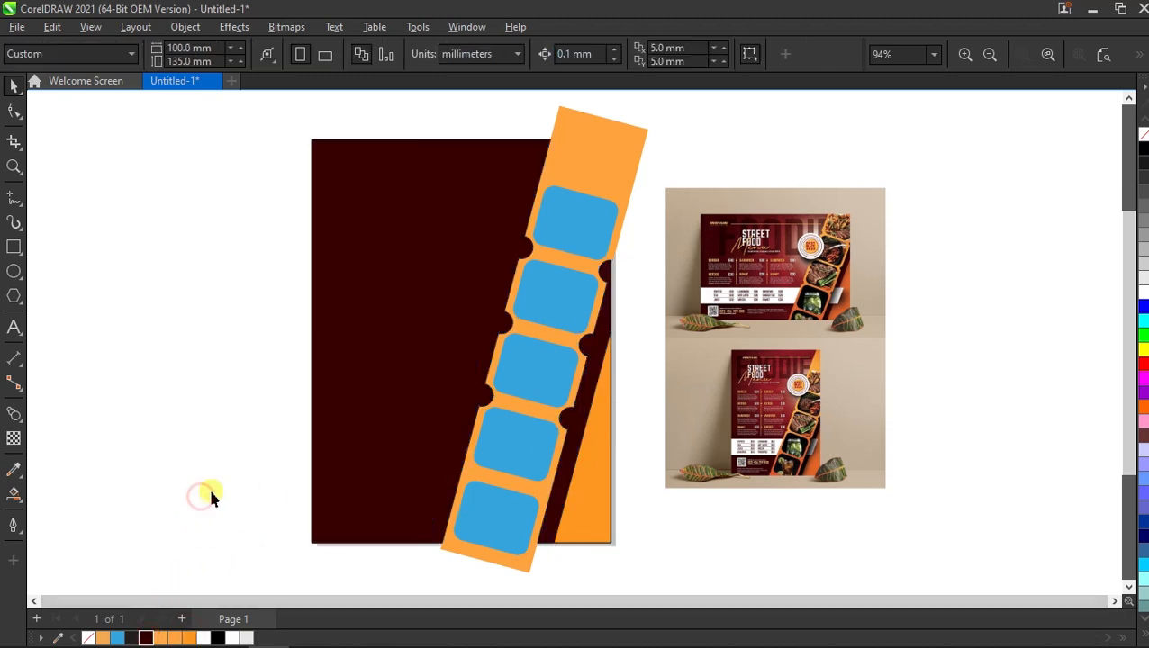
Step: Apply a linear gradient fill across the narrow maroon band, running from the strip side toward the orange corner
click(600, 358)
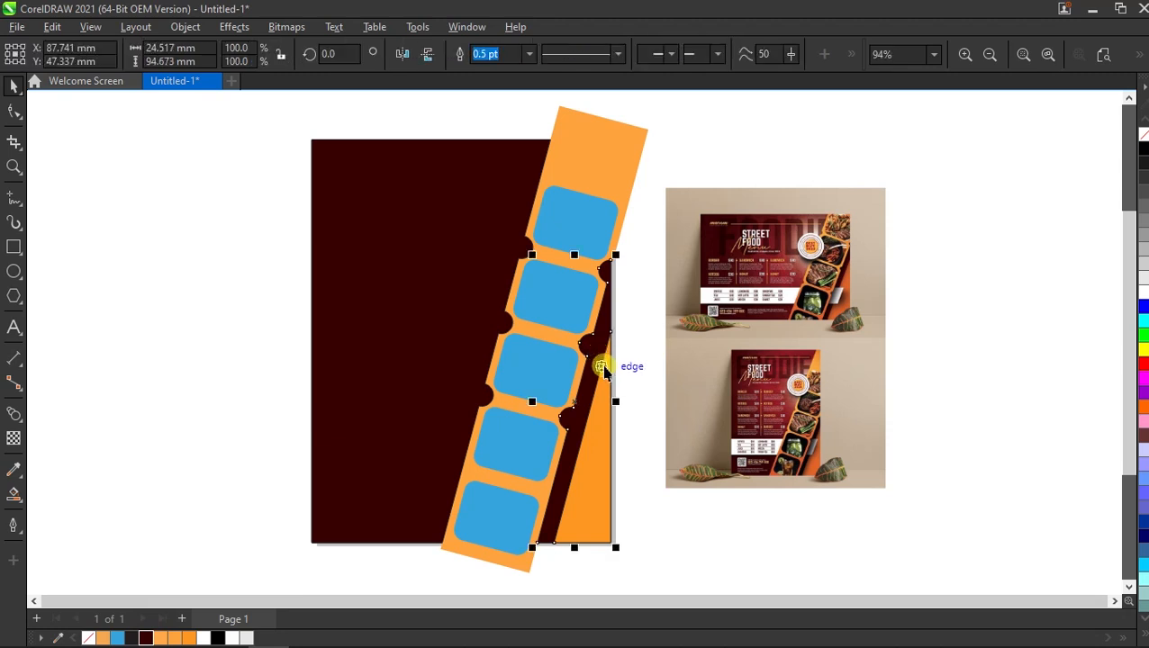
drag(617, 360, 623, 348)
key(ctrl+z)
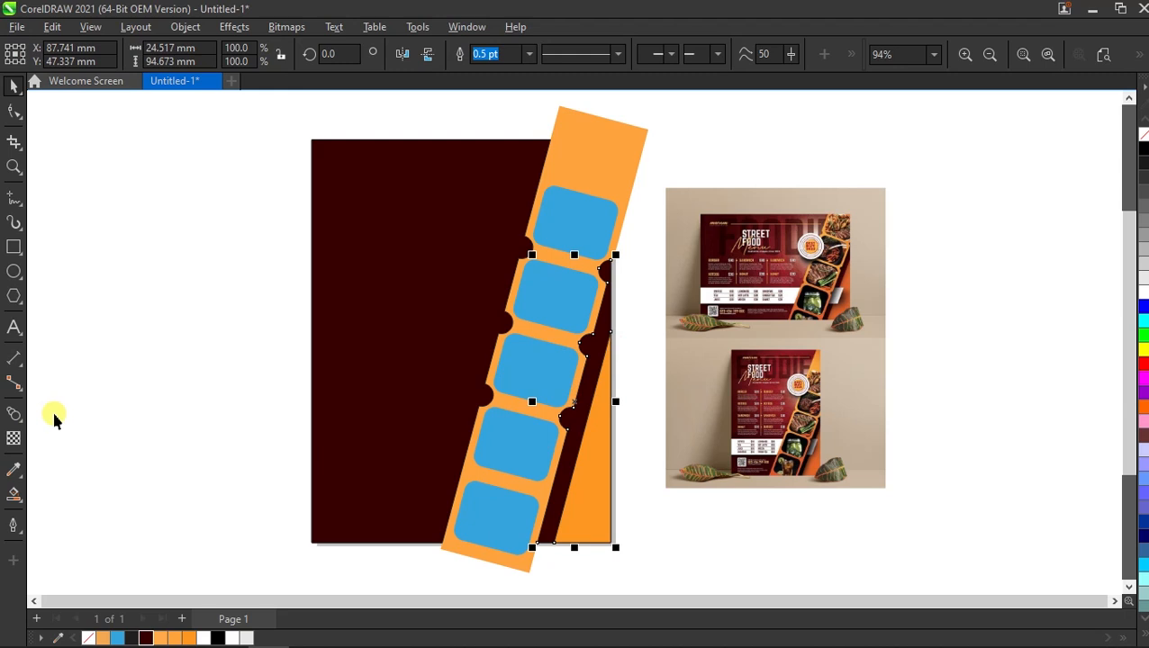
click(14, 494)
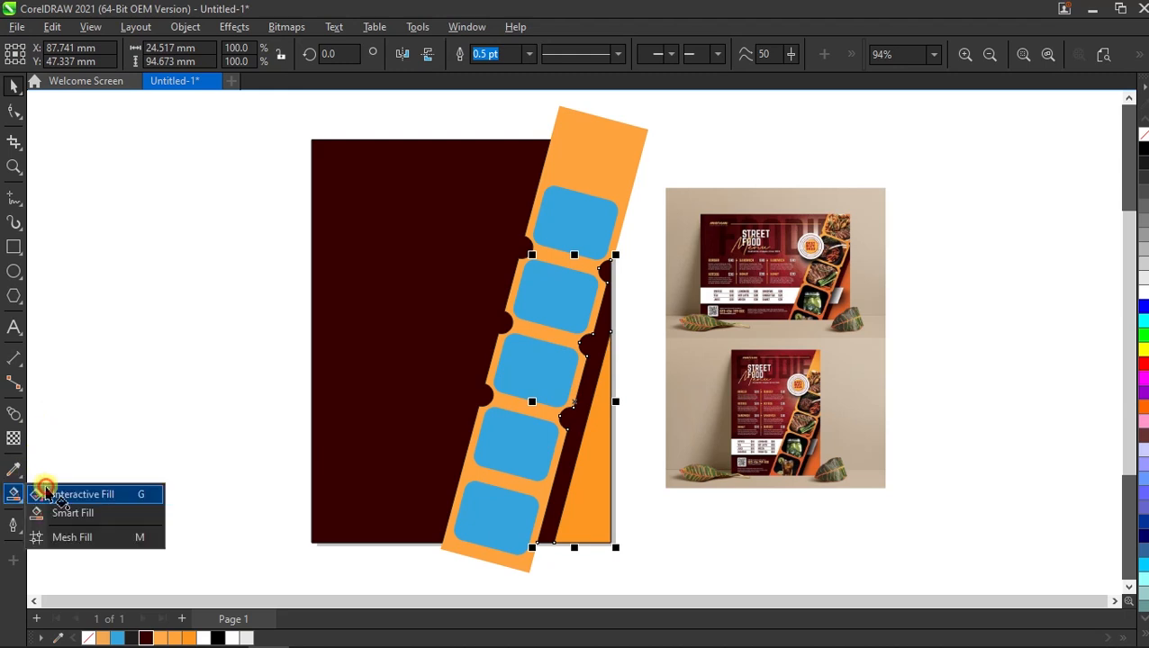
click(47, 492)
scroll(608, 436, up, 2)
drag(565, 370, 617, 385)
scroll(618, 386, up, 2)
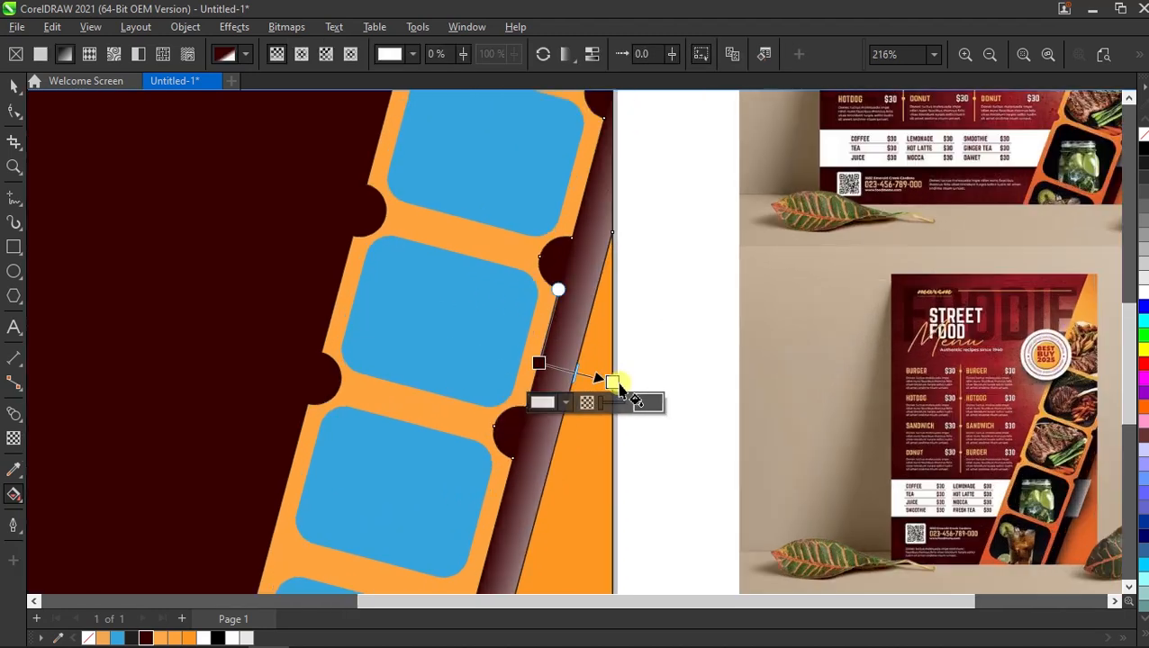
Step: Set the band's gradient from black at the strip side to dark maroon, and fit its end points to the band's width
click(149, 636)
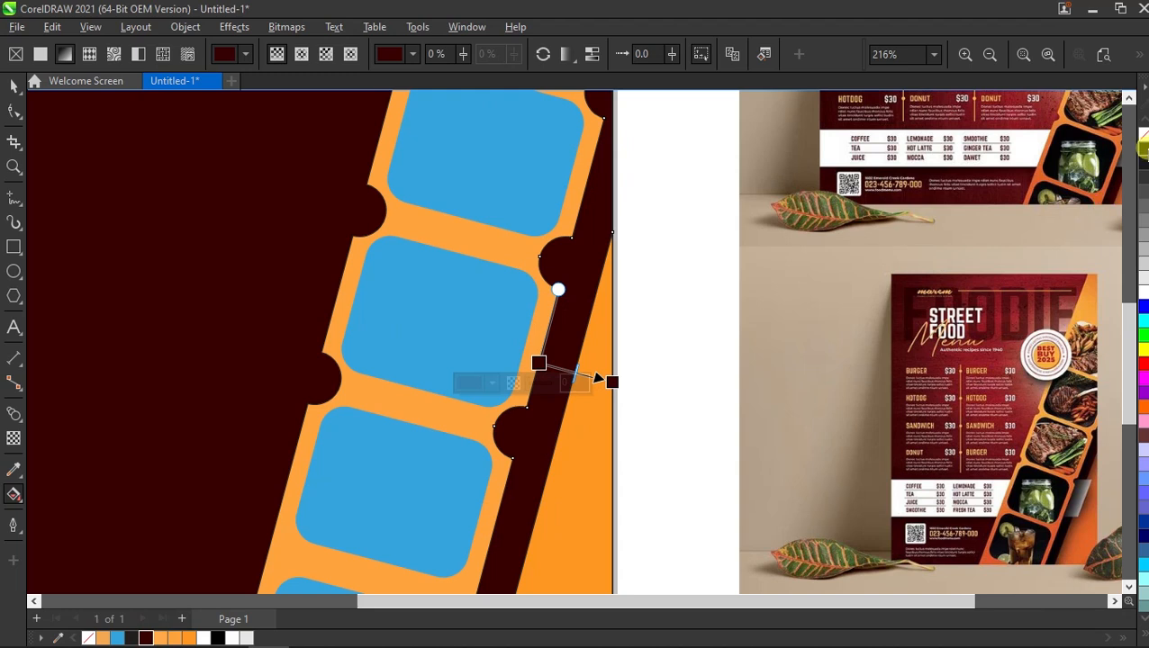
click(1142, 149)
scroll(636, 372, up, 2)
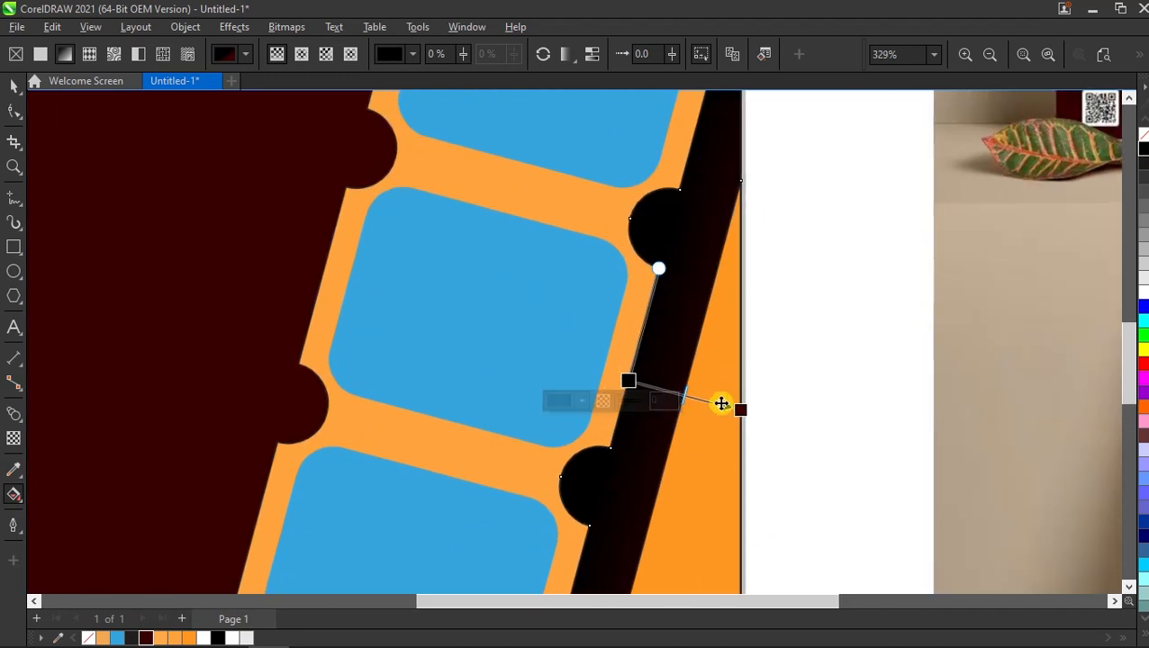
drag(630, 378, 601, 373)
drag(741, 406, 689, 396)
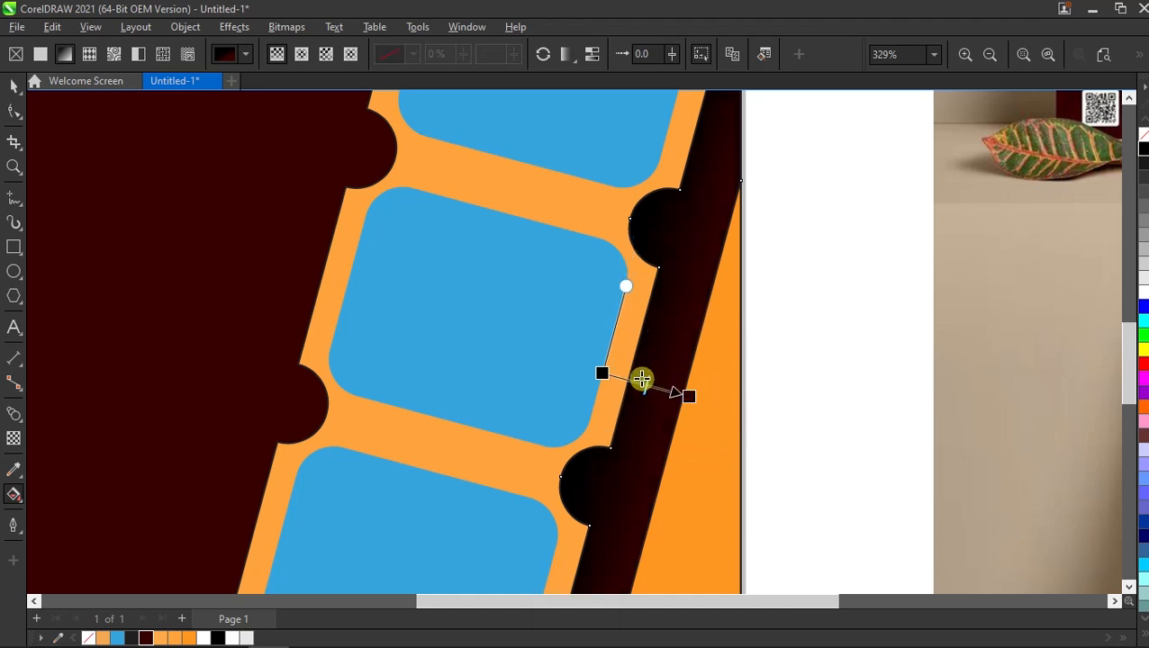
Step: Deselect the gradient band and review the whole flyer layout alongside the reference image
scroll(641, 378, down, 4)
scroll(630, 376, up, 1)
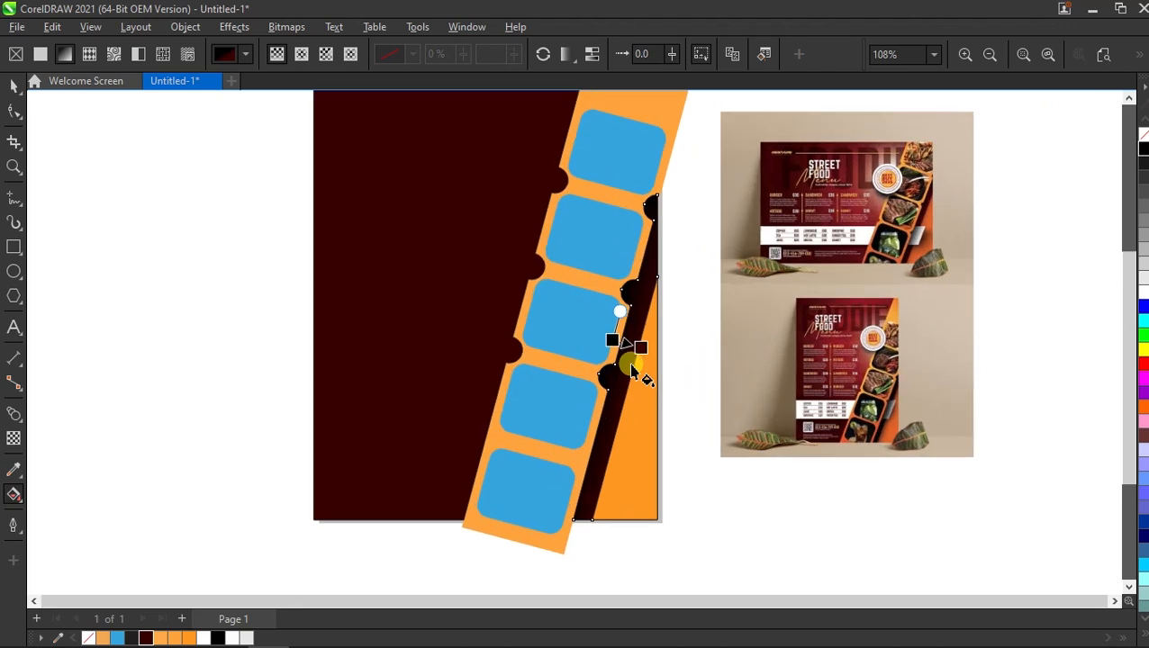
click(13, 85)
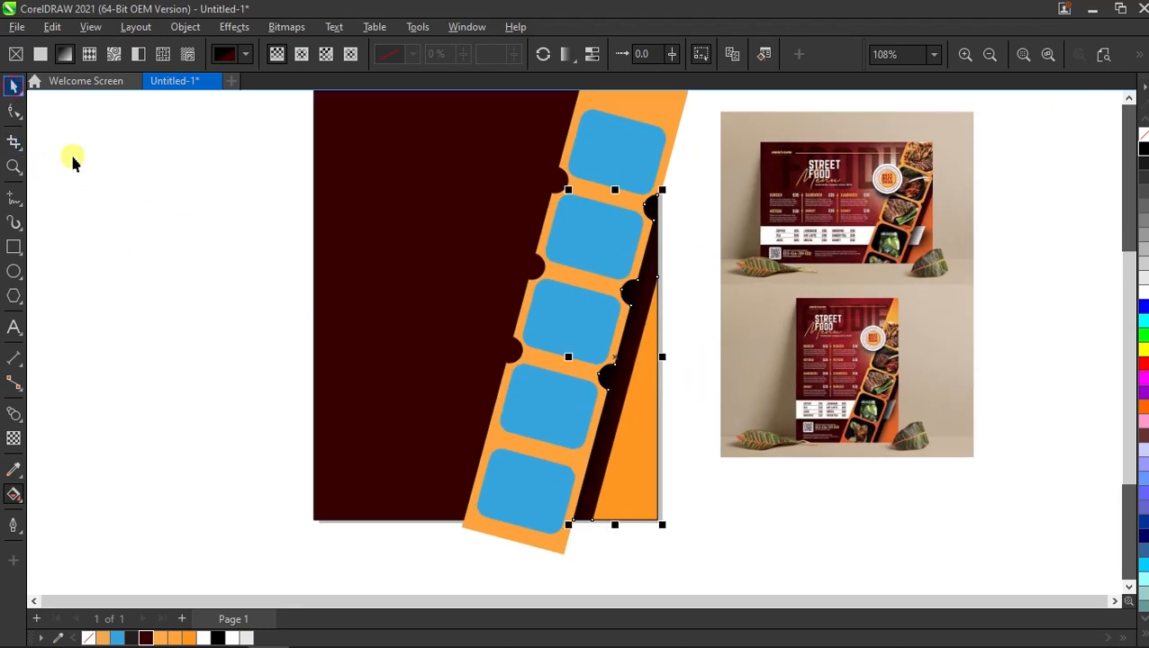
click(74, 161)
scroll(585, 441, down, 2)
scroll(576, 437, up, 2)
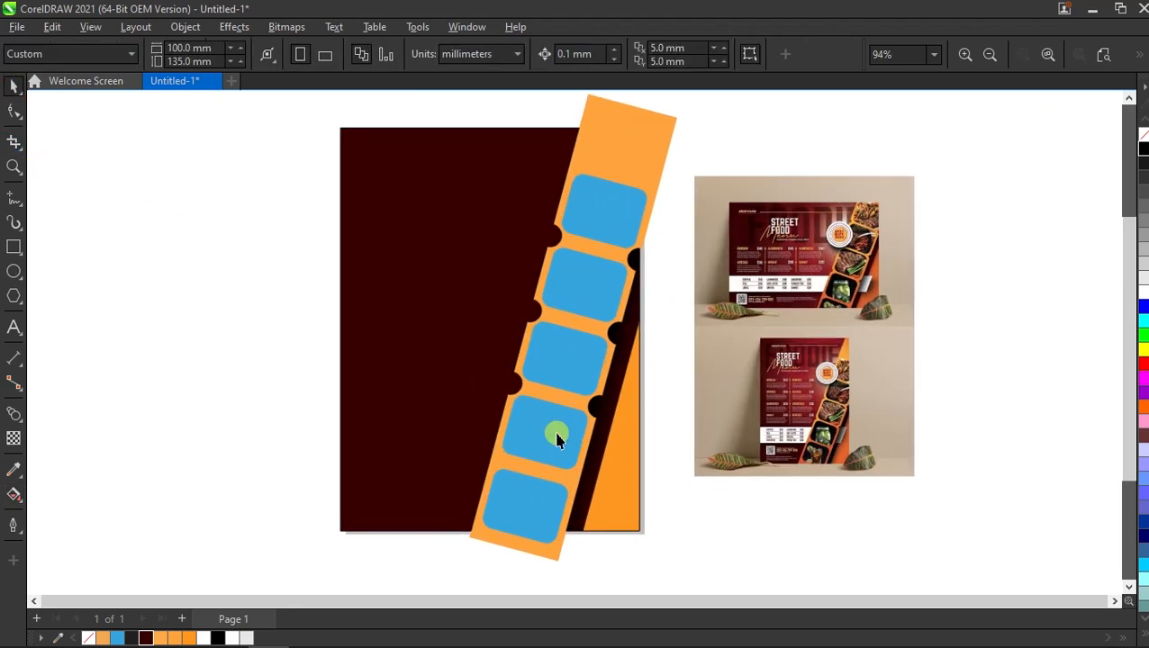
scroll(558, 439, up, 1)
scroll(562, 440, down, 2)
scroll(547, 455, up, 1)
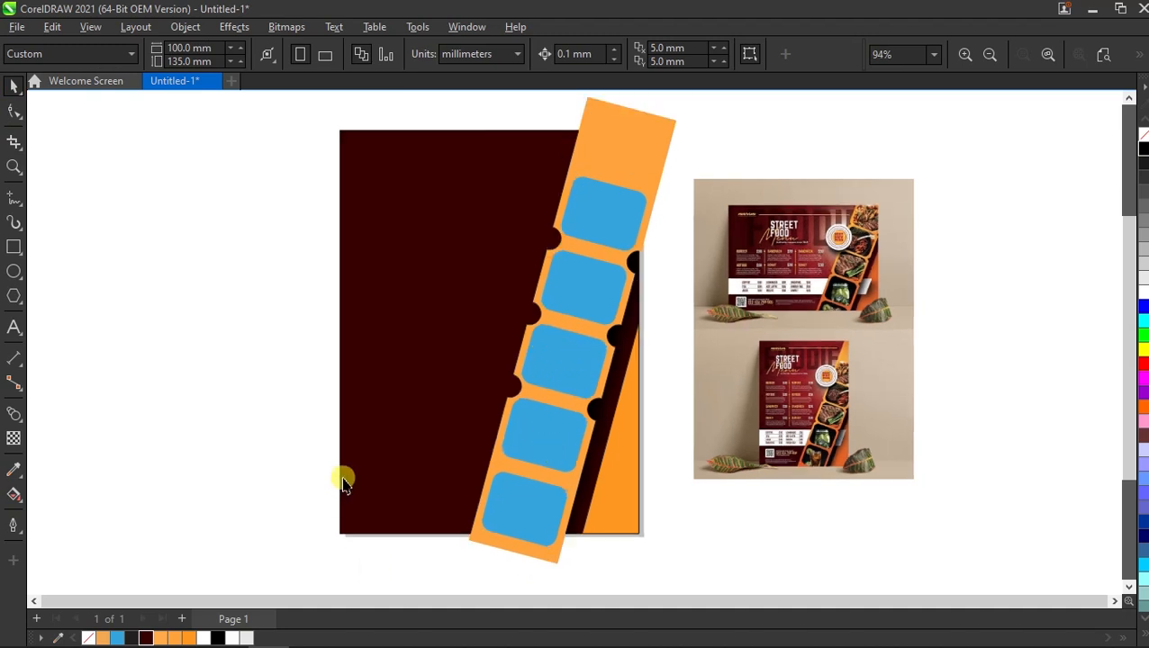
scroll(533, 410, up, 1)
scroll(497, 482, down, 1)
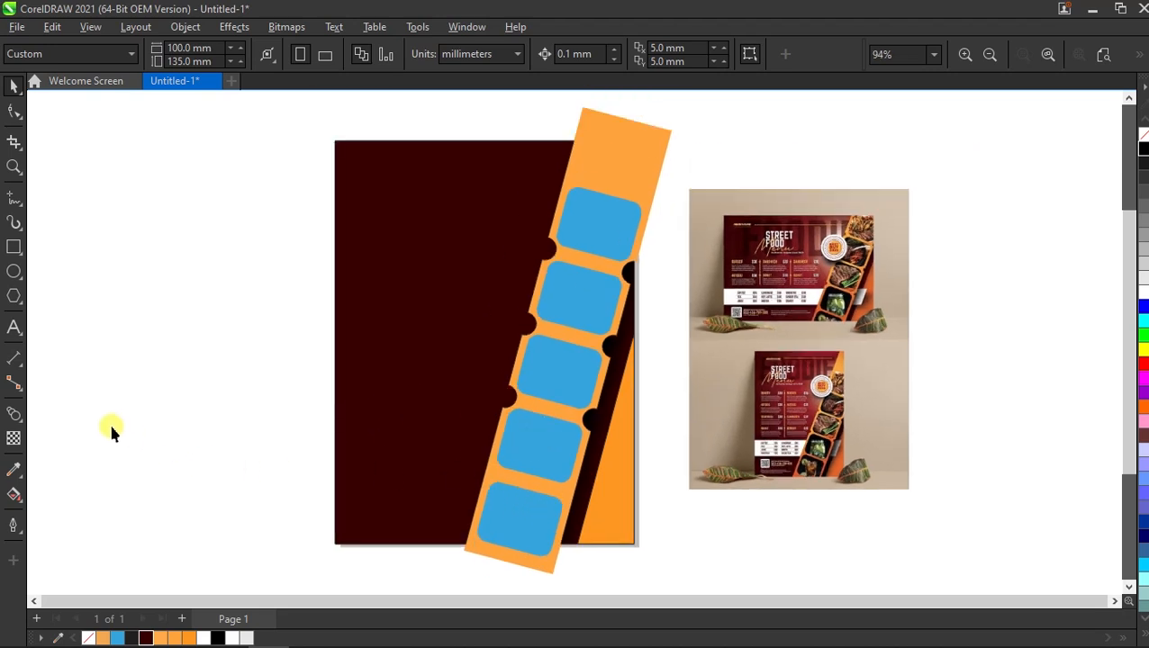
Step: Draw a horizontal rectangle across the lower page from its outer edge, then shrink it to about 94 mm wide and 22 mm high
click(14, 247)
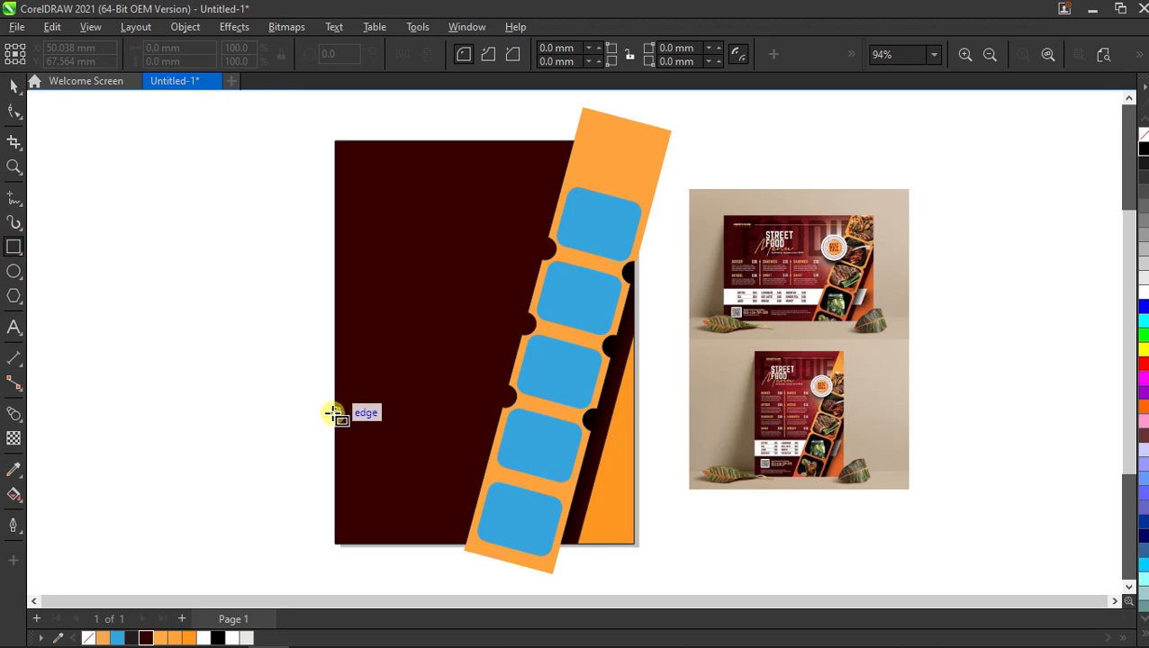
drag(335, 414, 634, 494)
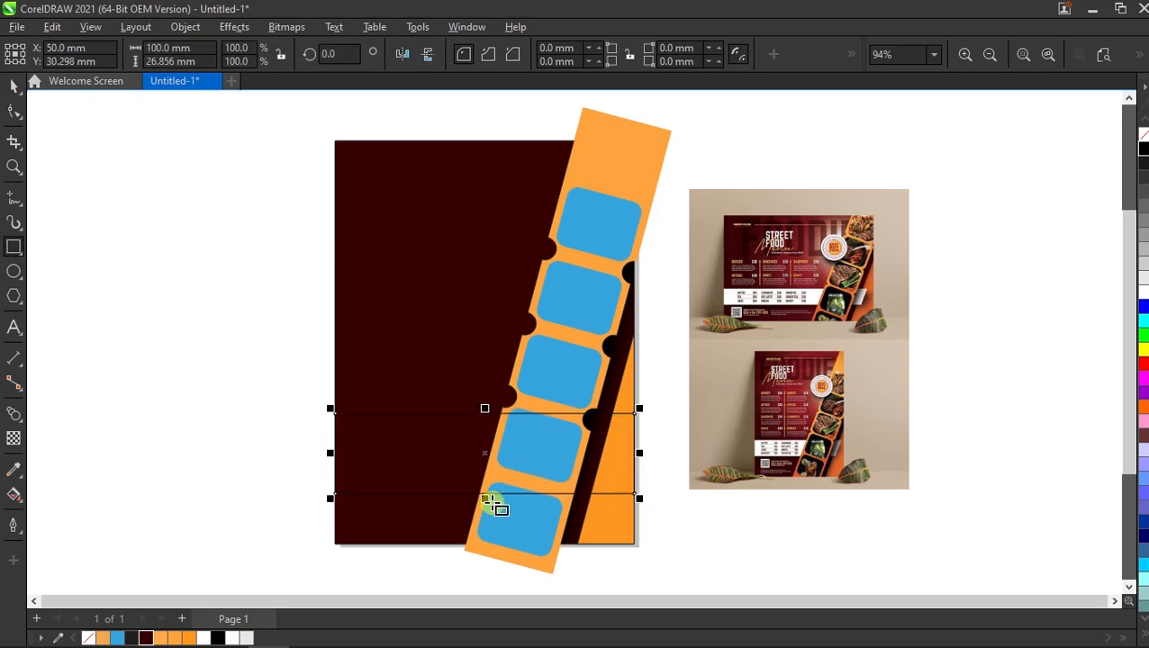
scroll(490, 497, up, 1)
drag(485, 497, 486, 483)
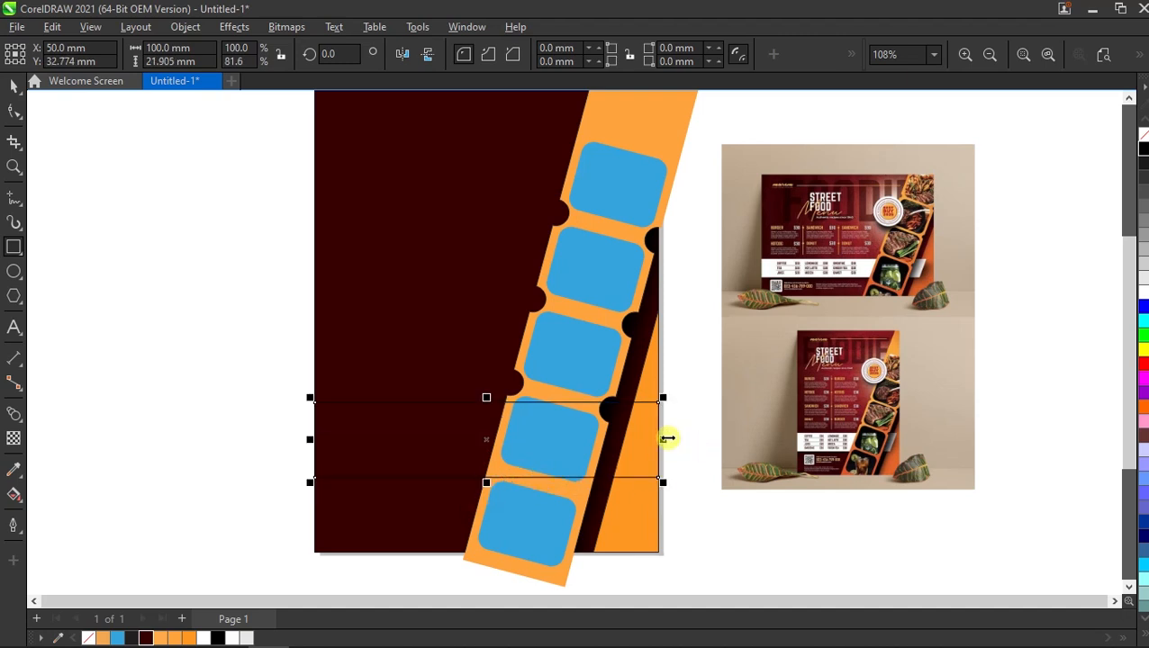
drag(664, 437, 643, 441)
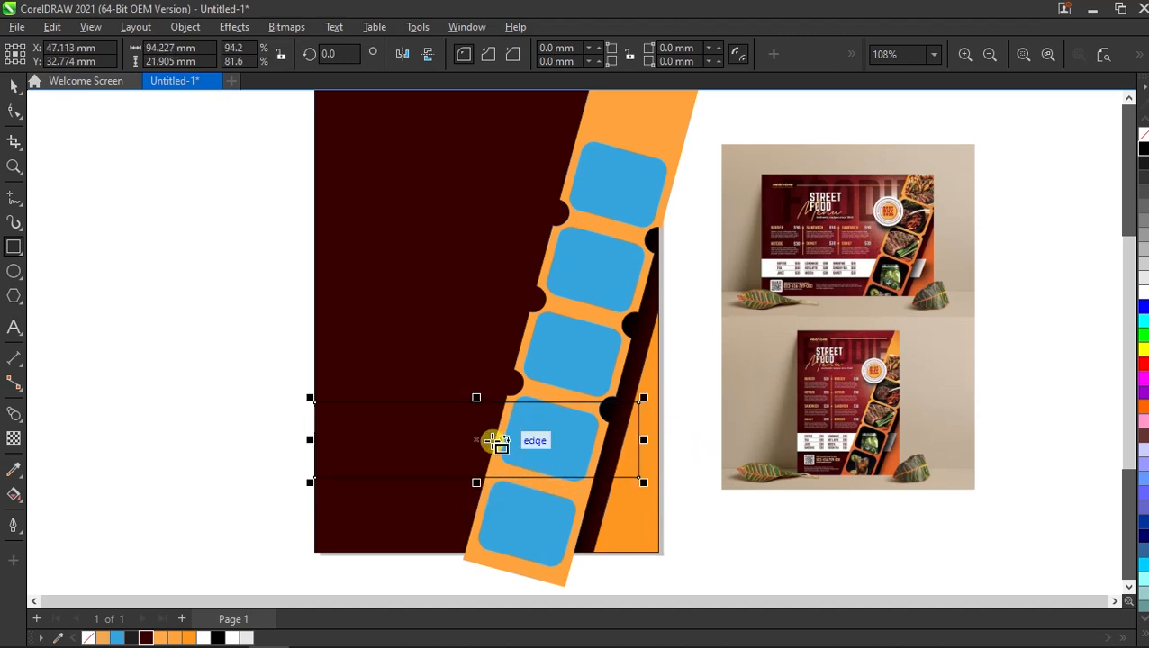
Step: Skew the rectangle horizontally so its short ends run parallel to the tilted film strip
key(space)
click(479, 441)
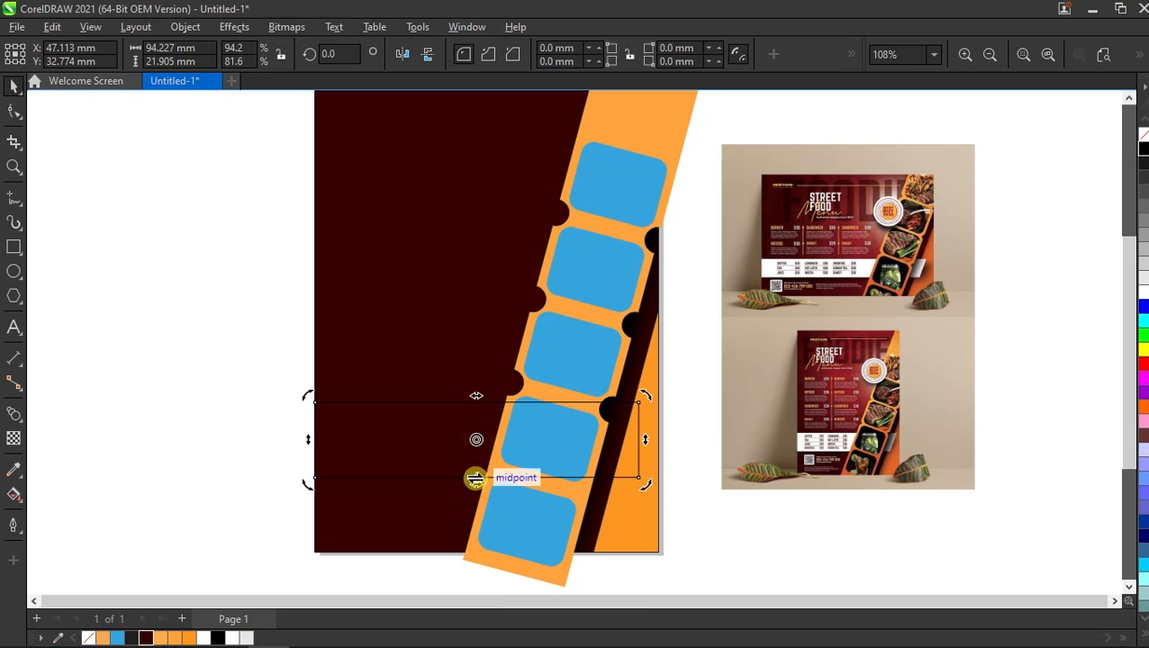
drag(475, 479, 462, 481)
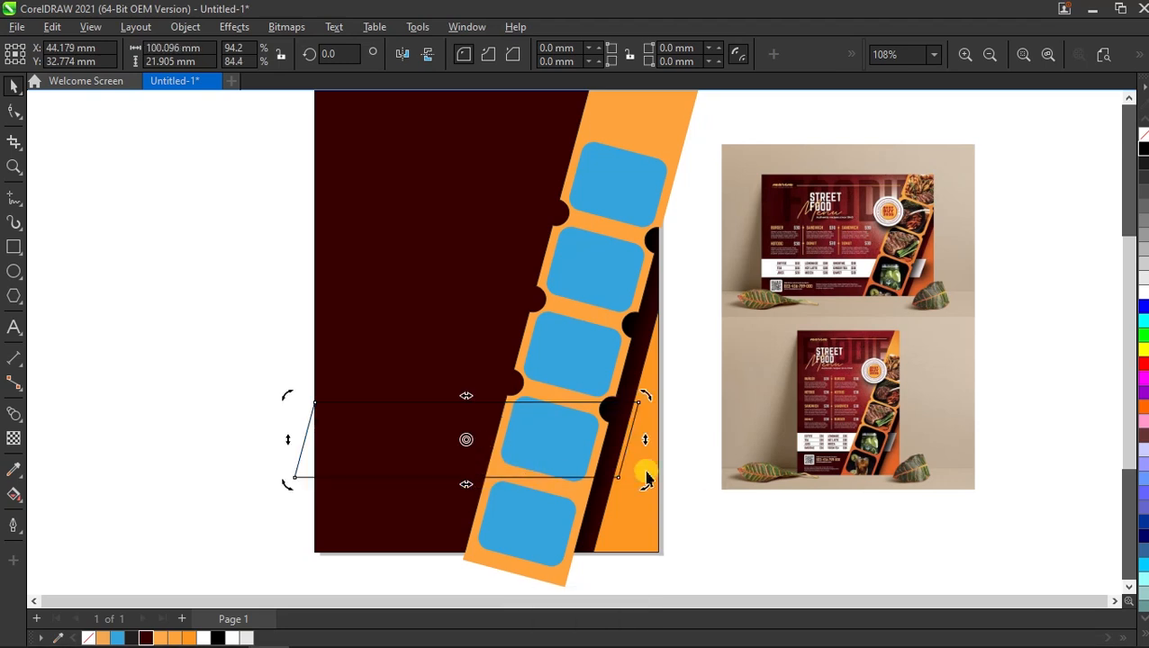
click(232, 432)
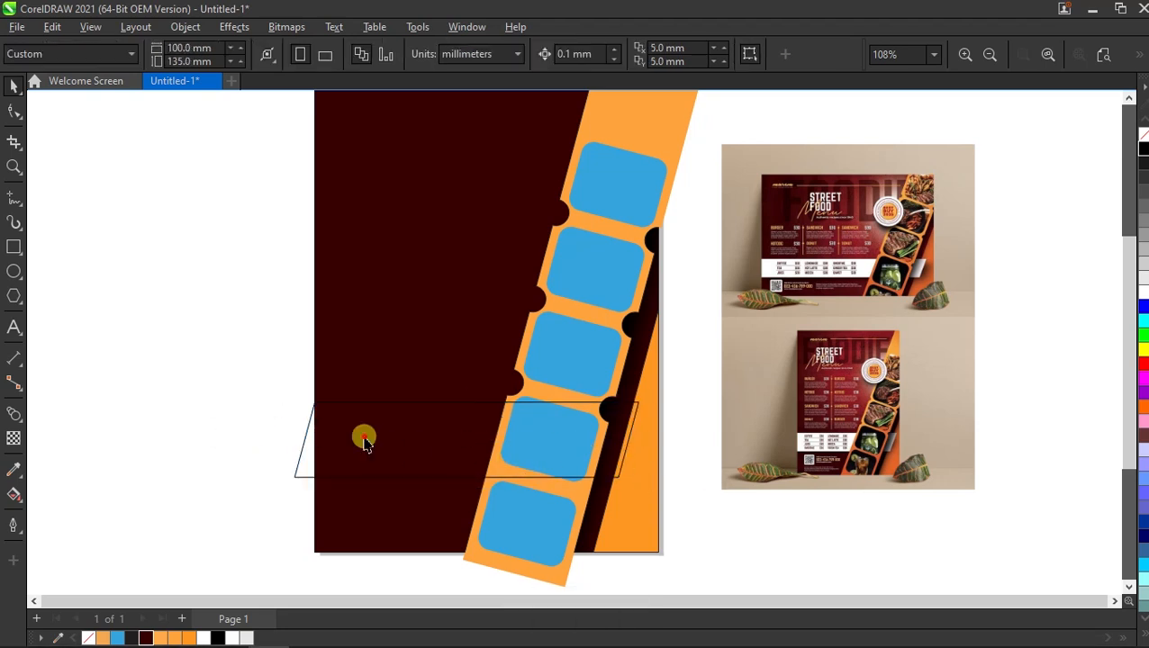
click(364, 441)
click(199, 430)
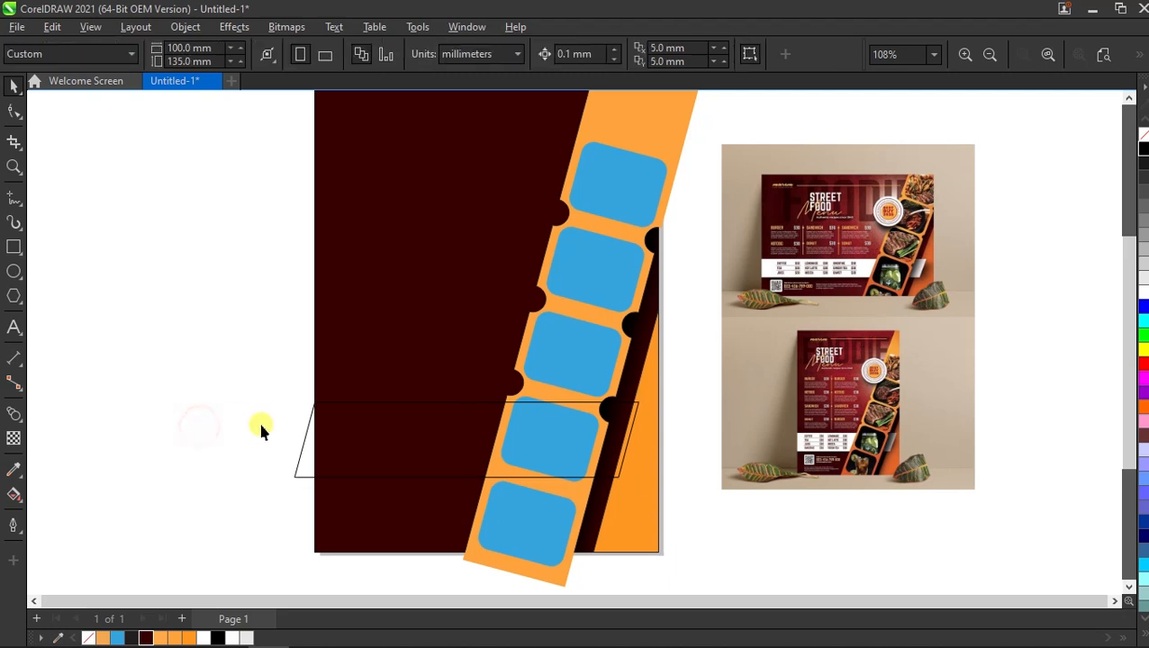
Step: Smart Fill in blue the slanted shape's areas over the maroon page, the dark gradient band and the orange corner
click(13, 496)
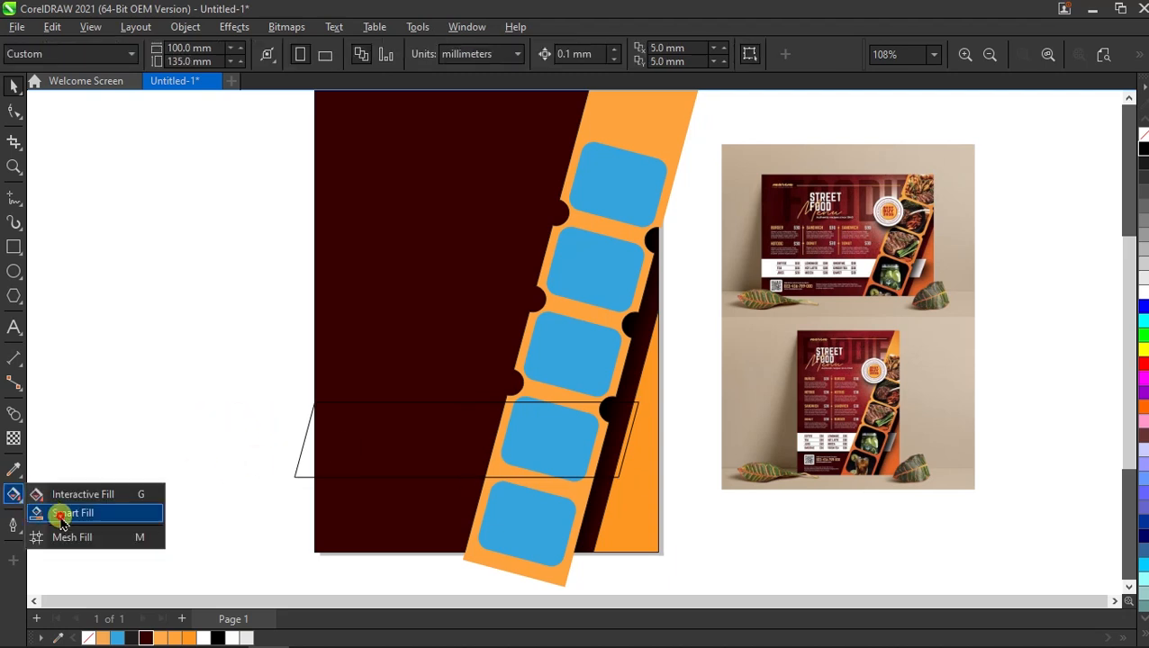
click(56, 513)
click(380, 443)
scroll(557, 429, up, 3)
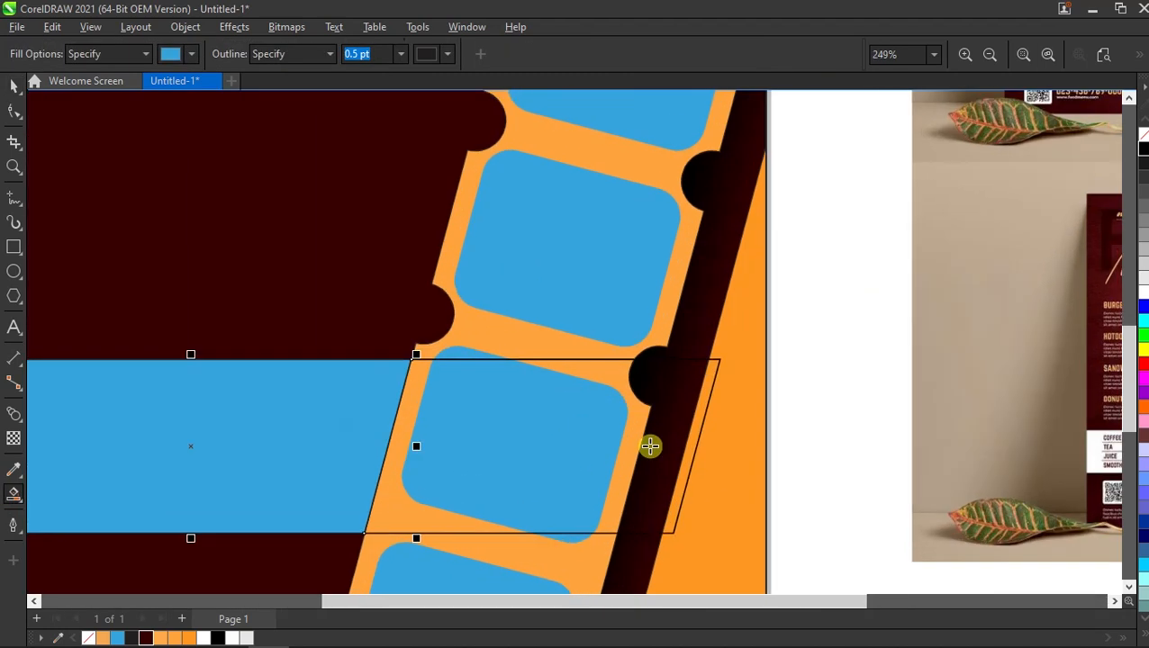
click(658, 440)
click(699, 427)
scroll(603, 427, down, 4)
scroll(495, 442, up, 2)
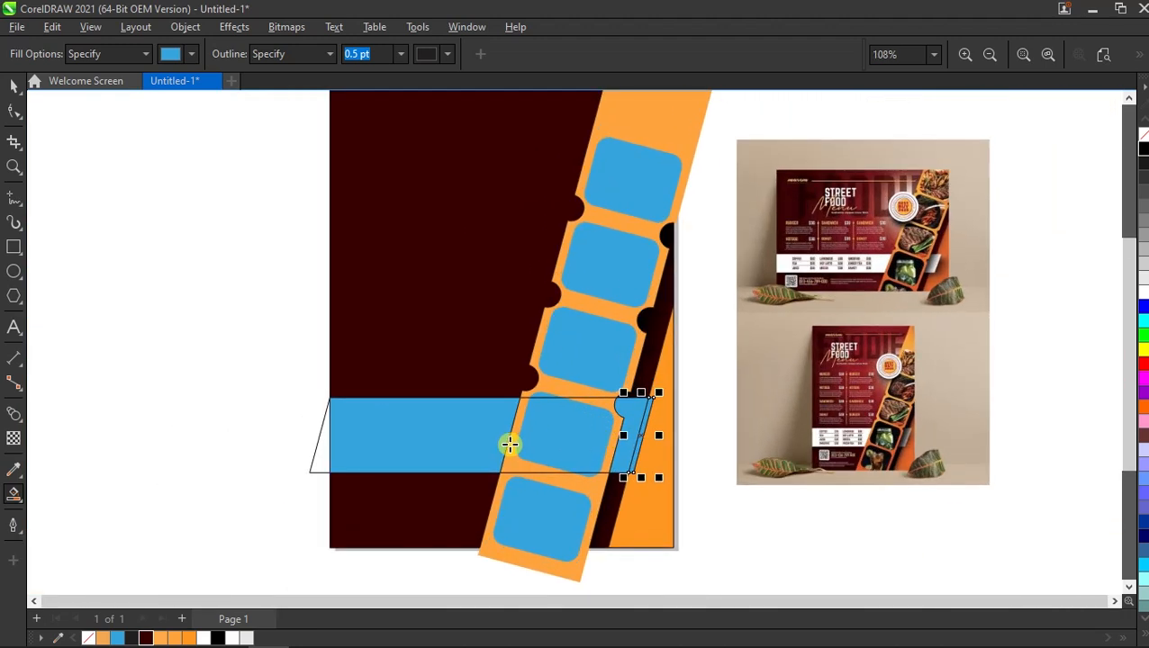
key(space)
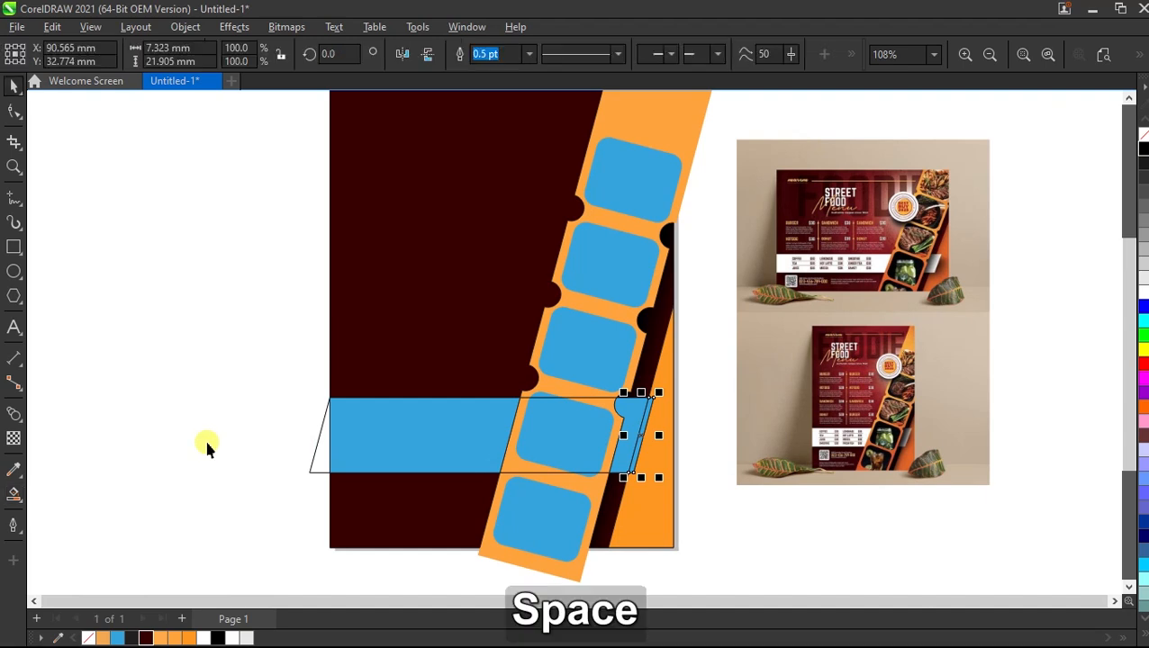
click(207, 447)
Step: Weld the two small blue pieces between the strip and orange corner into one shape, and delete the slanted construction outline
scroll(648, 428, up, 3)
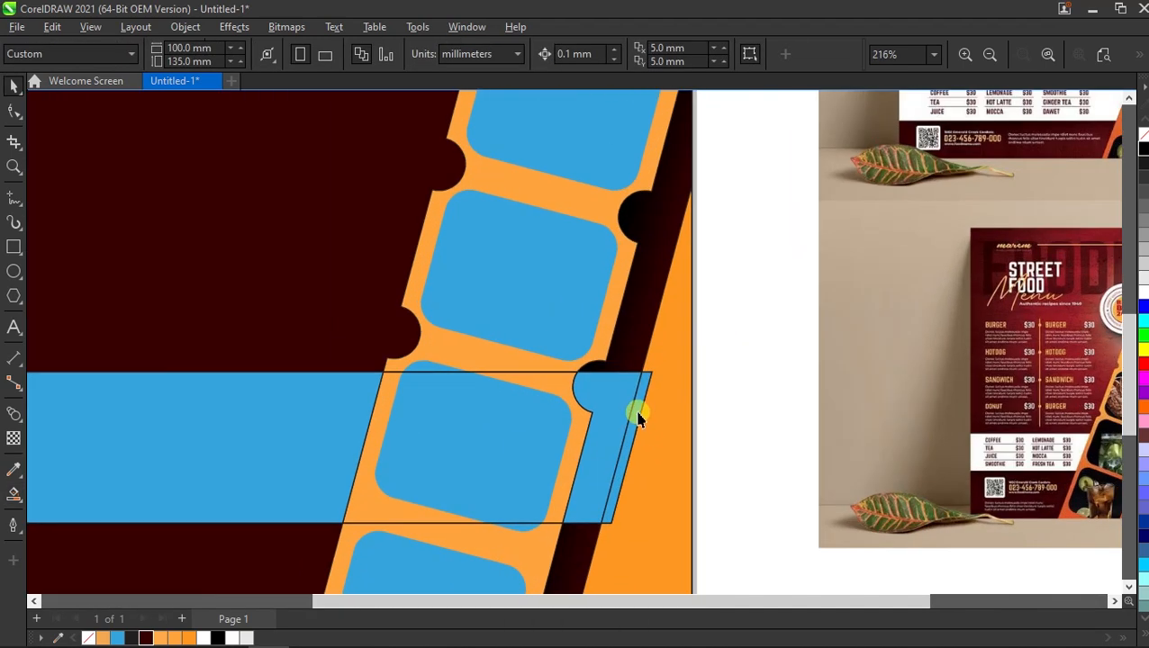
click(628, 408)
shift+click(607, 403)
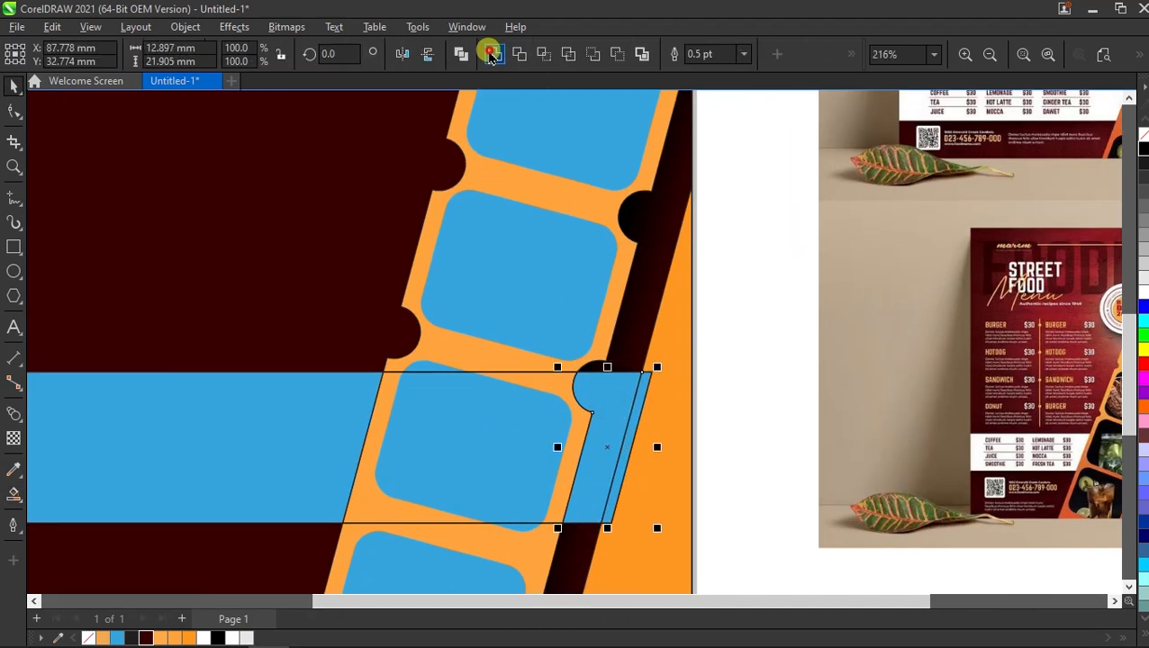
click(487, 52)
scroll(617, 383, down, 2)
click(240, 443)
drag(306, 444, 687, 513)
key(Delete)
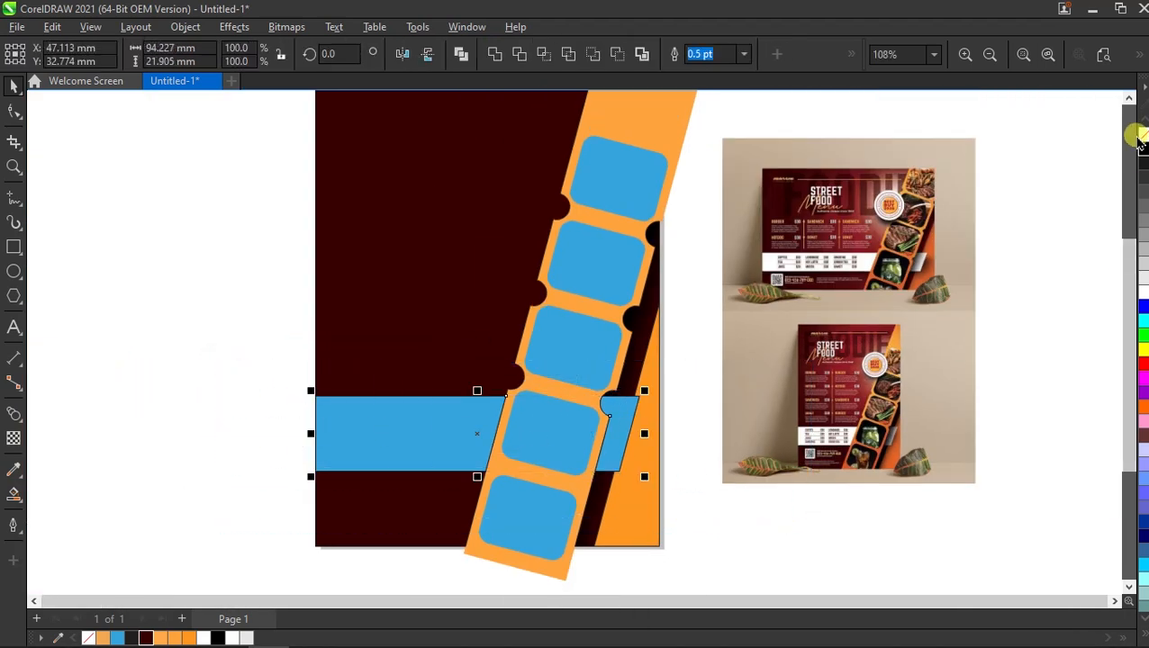
Step: Remove the outline from both blue band pieces and fill them white
right_click(1141, 135)
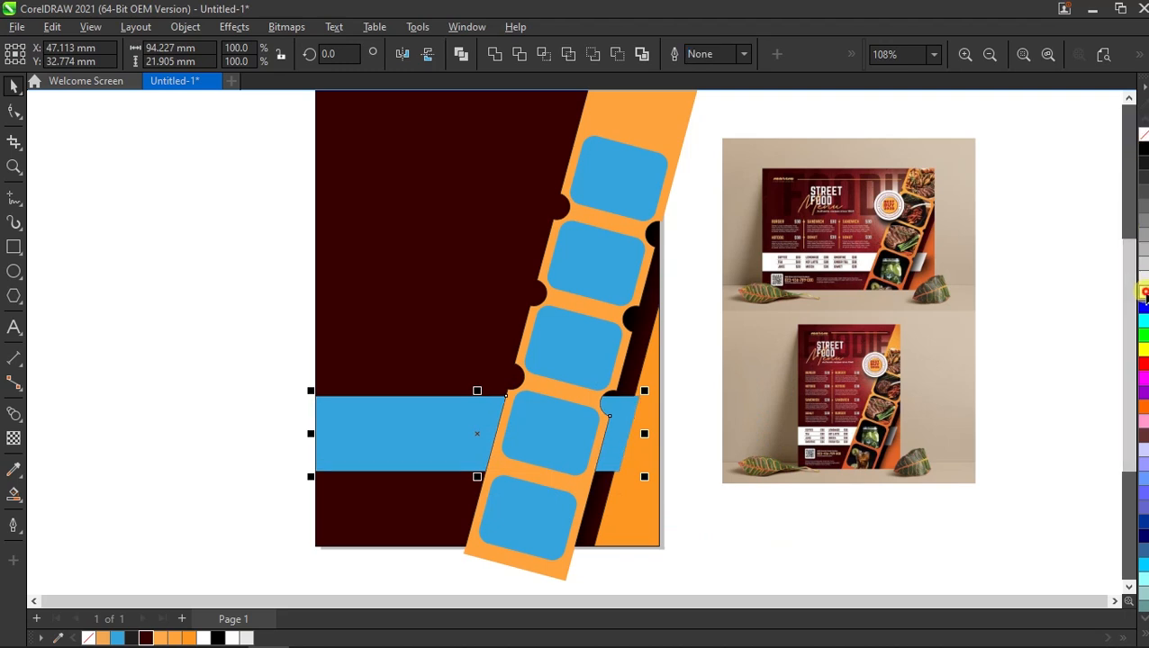
click(1141, 293)
click(710, 445)
scroll(610, 440, up, 2)
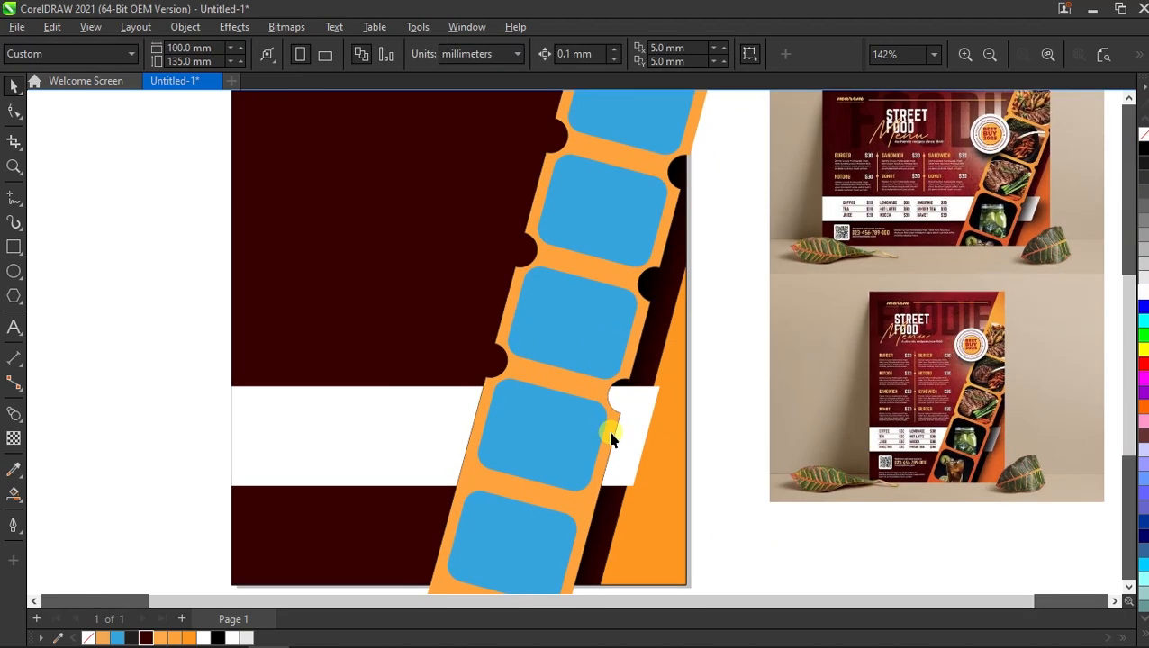
Step: Apply a horizontal linear gradient to the small white piece, running from black beside the strip to white
click(631, 431)
click(603, 423)
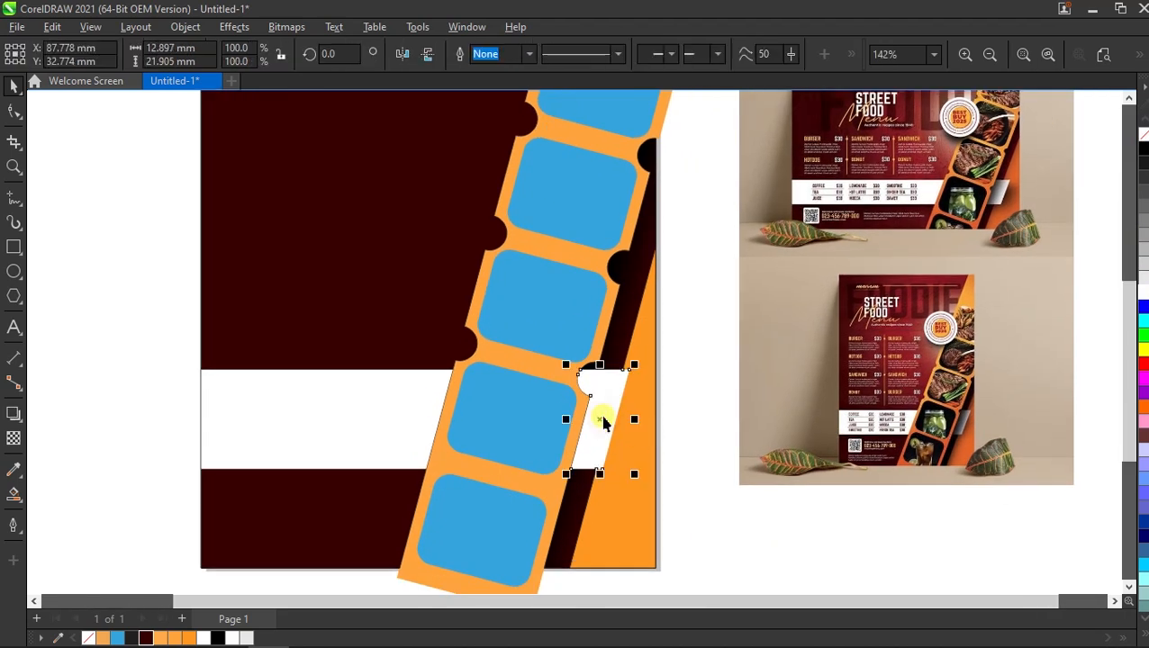
click(14, 469)
click(13, 495)
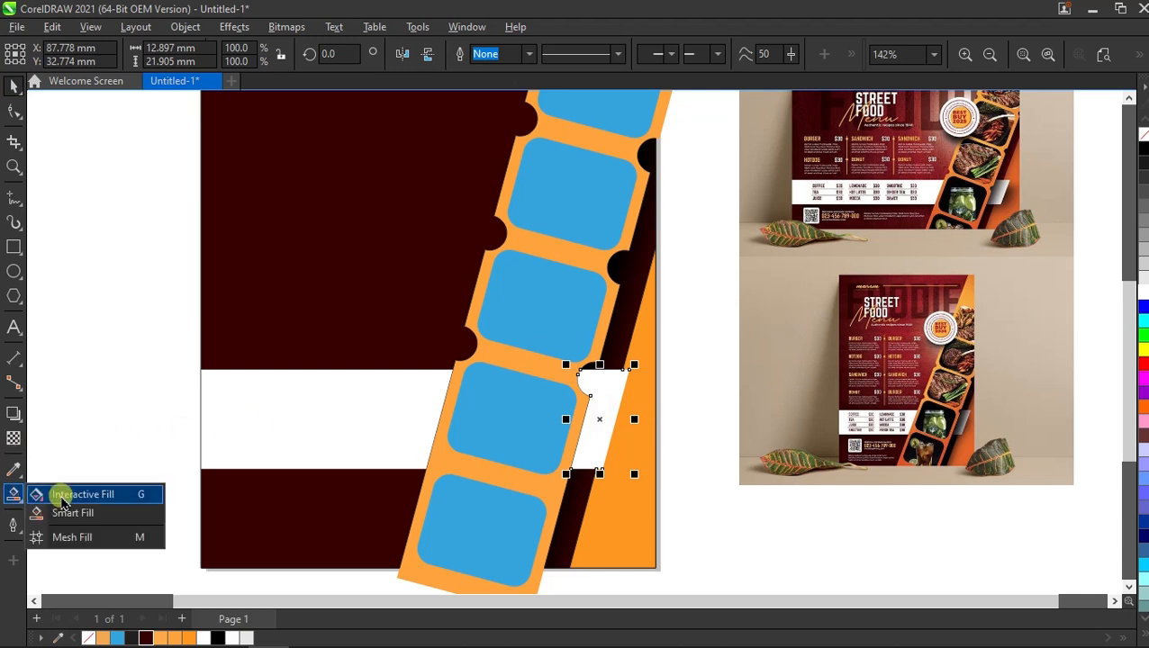
click(56, 495)
scroll(686, 434, up, 2)
drag(487, 412, 561, 413)
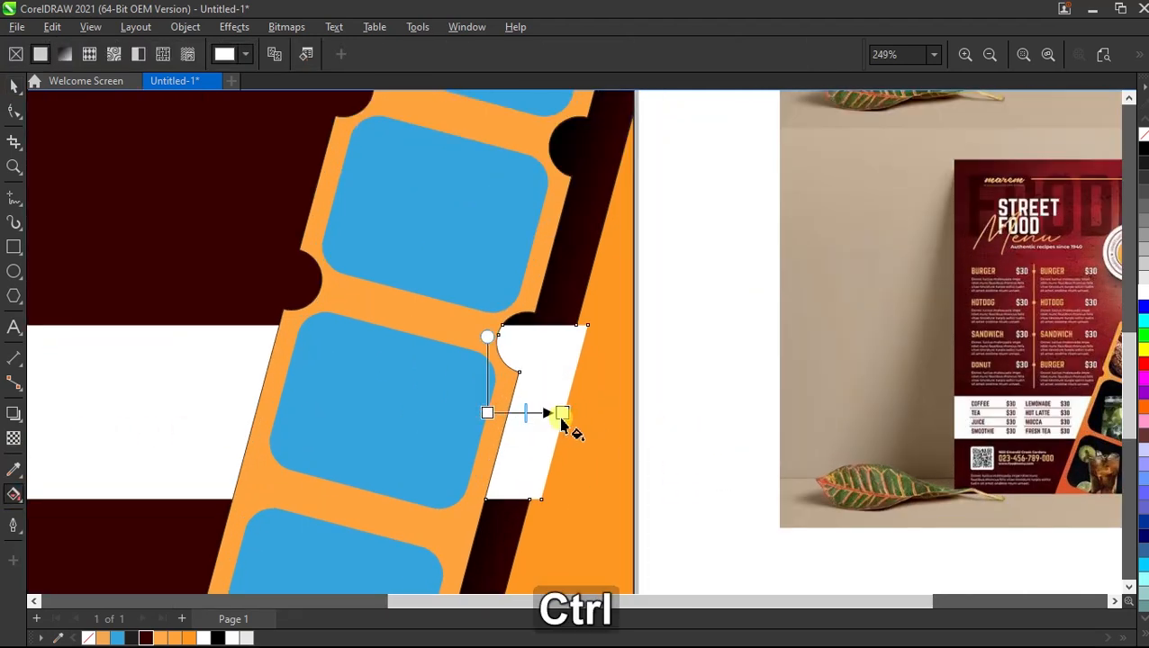
click(1142, 146)
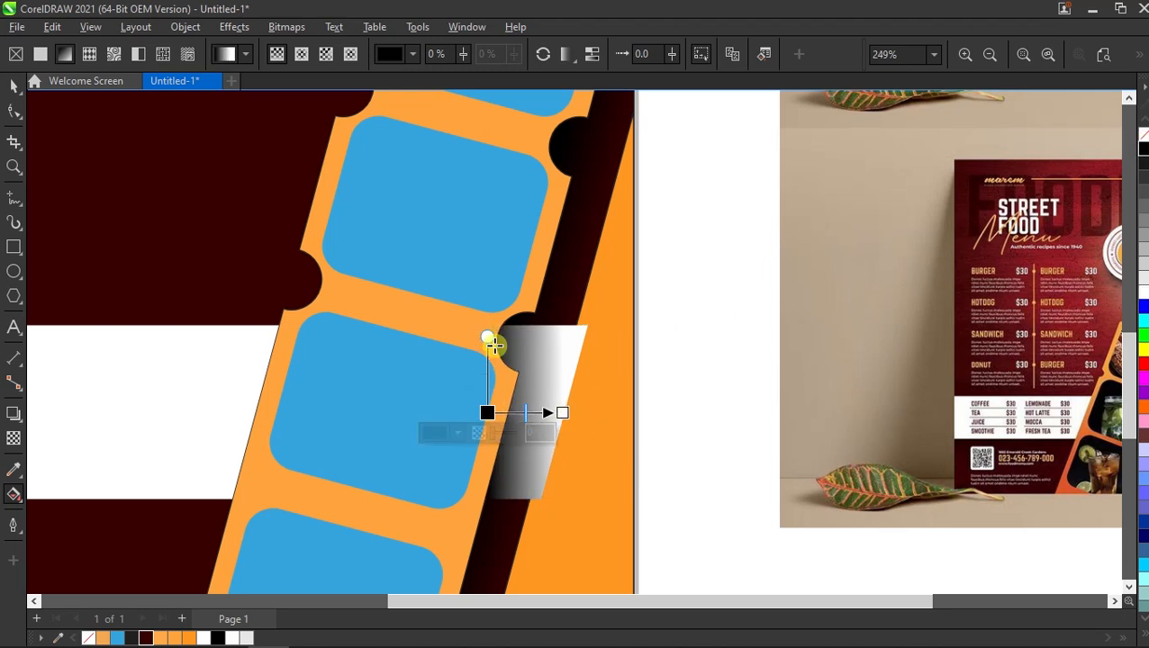
Step: Adjust the gradient's end points to the small piece's width and slant its direction to follow the film strip
drag(487, 412, 509, 412)
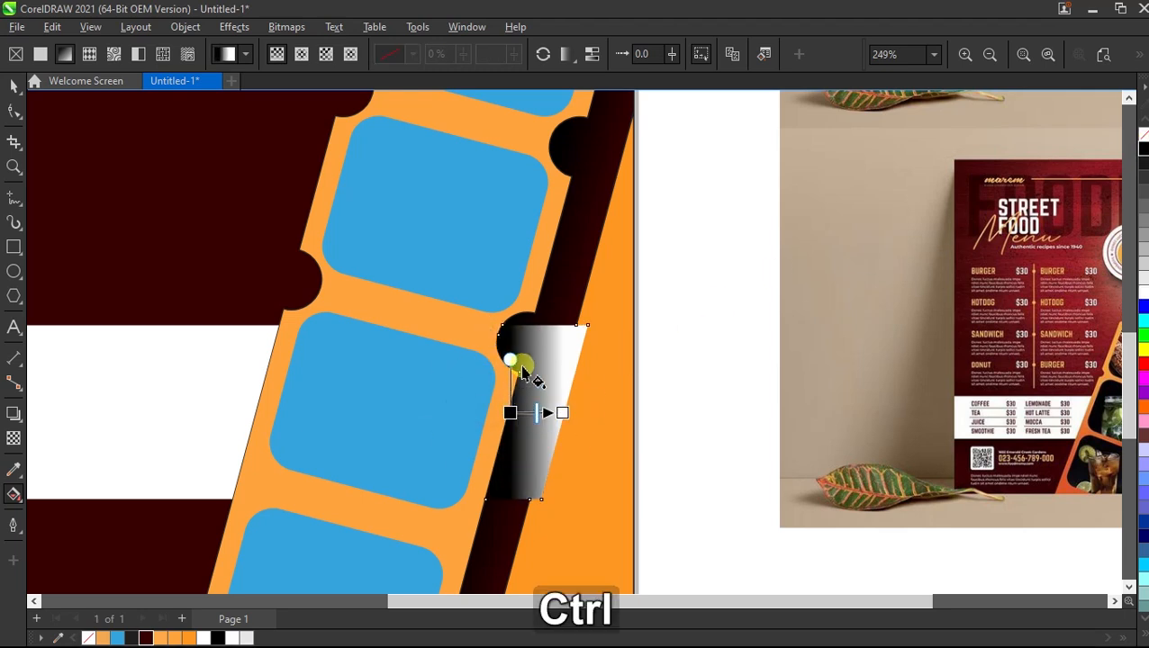
drag(518, 356, 525, 358)
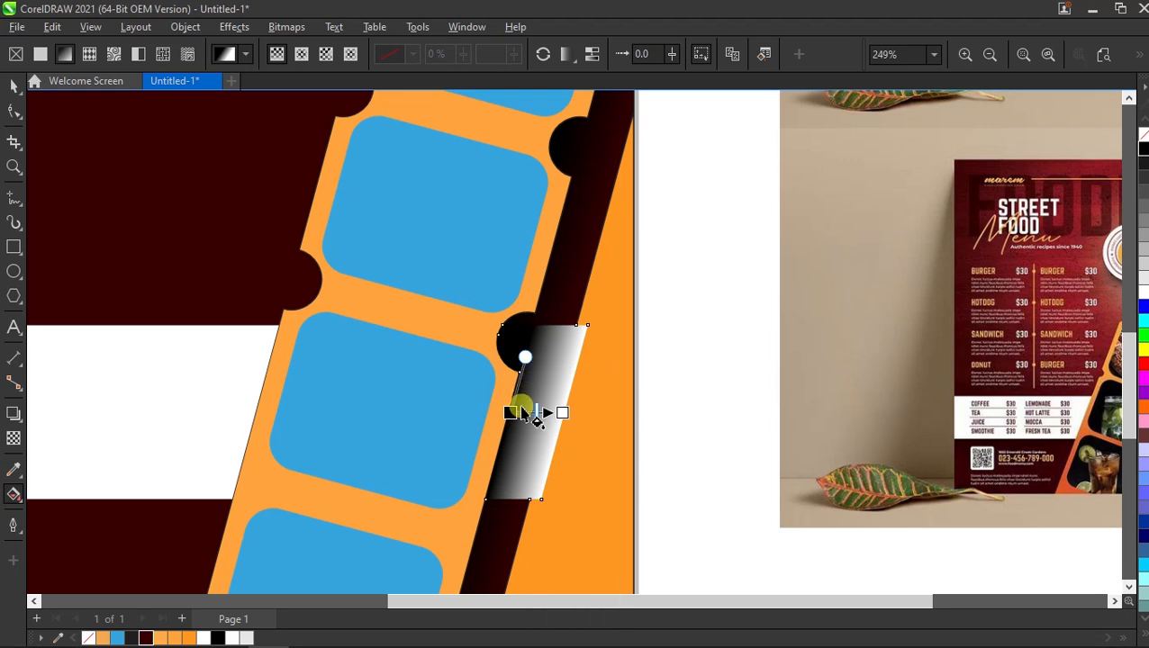
click(511, 412)
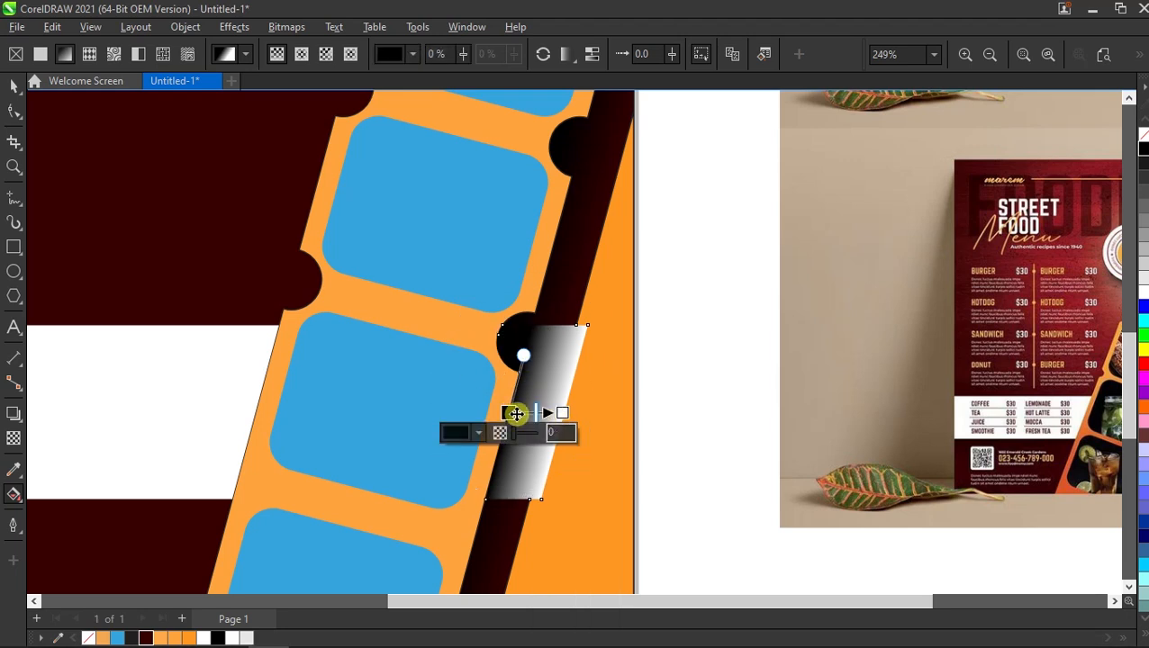
drag(510, 413, 578, 411)
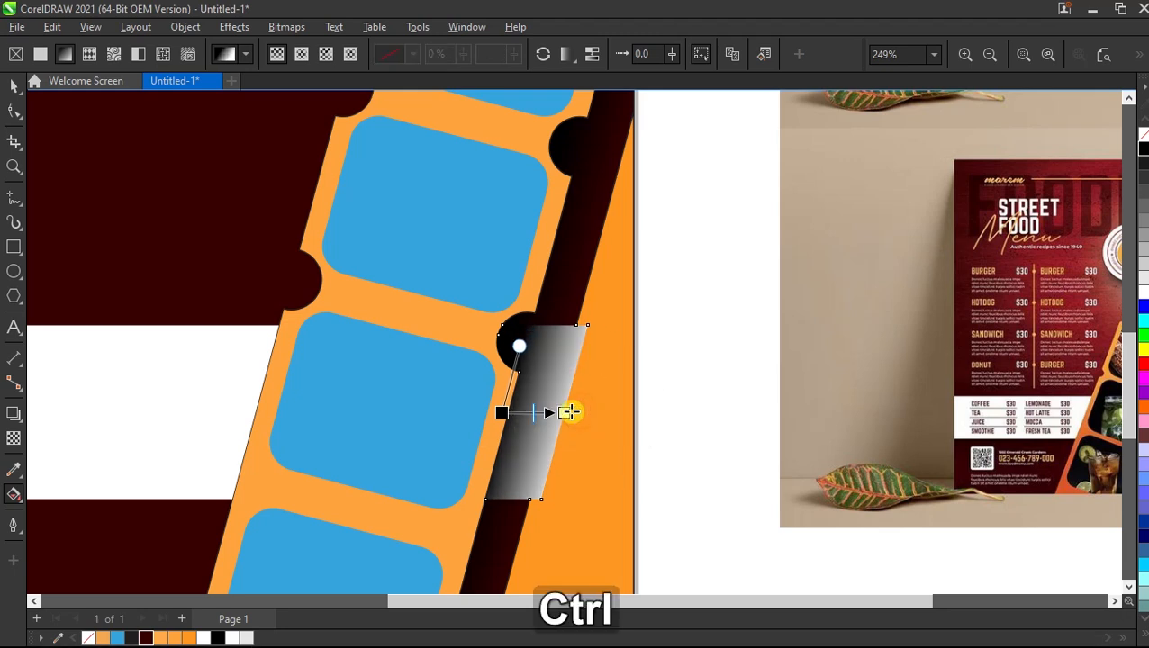
scroll(675, 405, down, 3)
scroll(649, 405, up, 1)
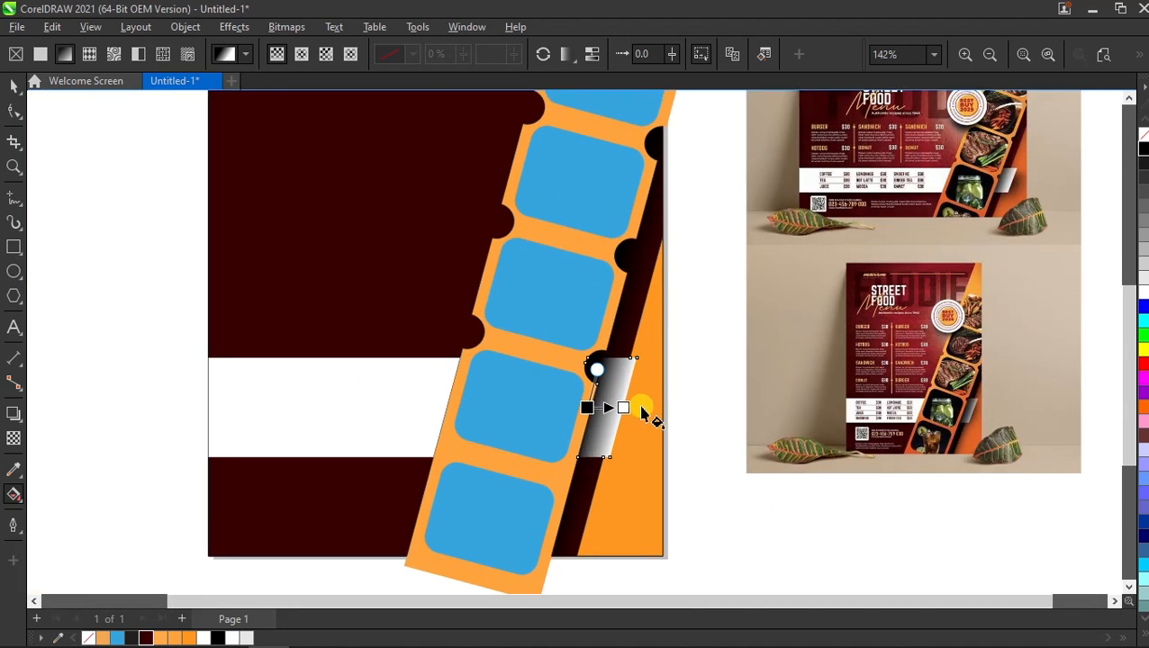
click(14, 87)
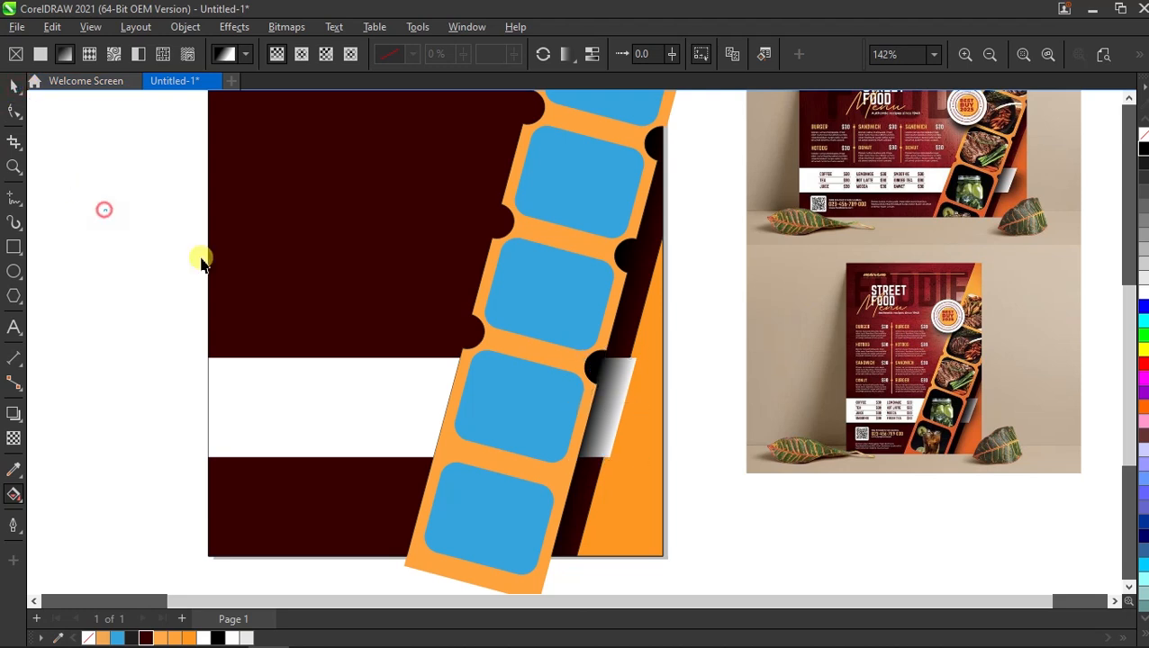
click(102, 212)
Step: Ungroup the film strip and its photo frames, and turn them into unfilled shapes with thin black outlines
scroll(584, 410, down, 3)
scroll(570, 423, up, 2)
scroll(587, 187, down, 1)
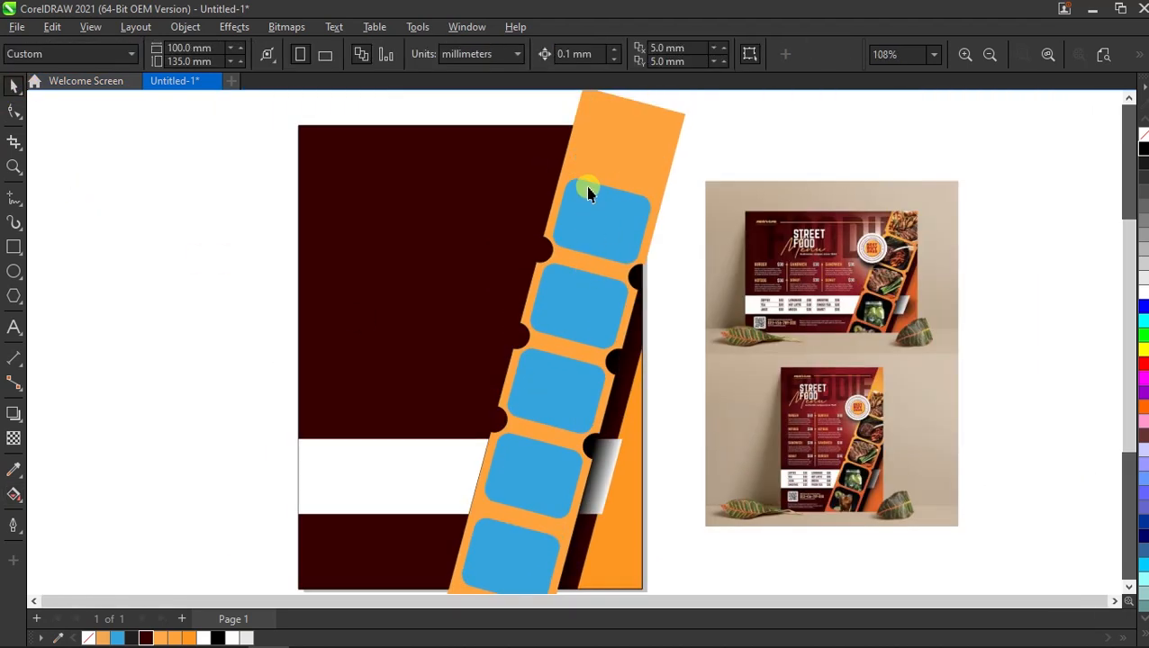
click(593, 218)
scroll(618, 201, down, 1)
click(660, 54)
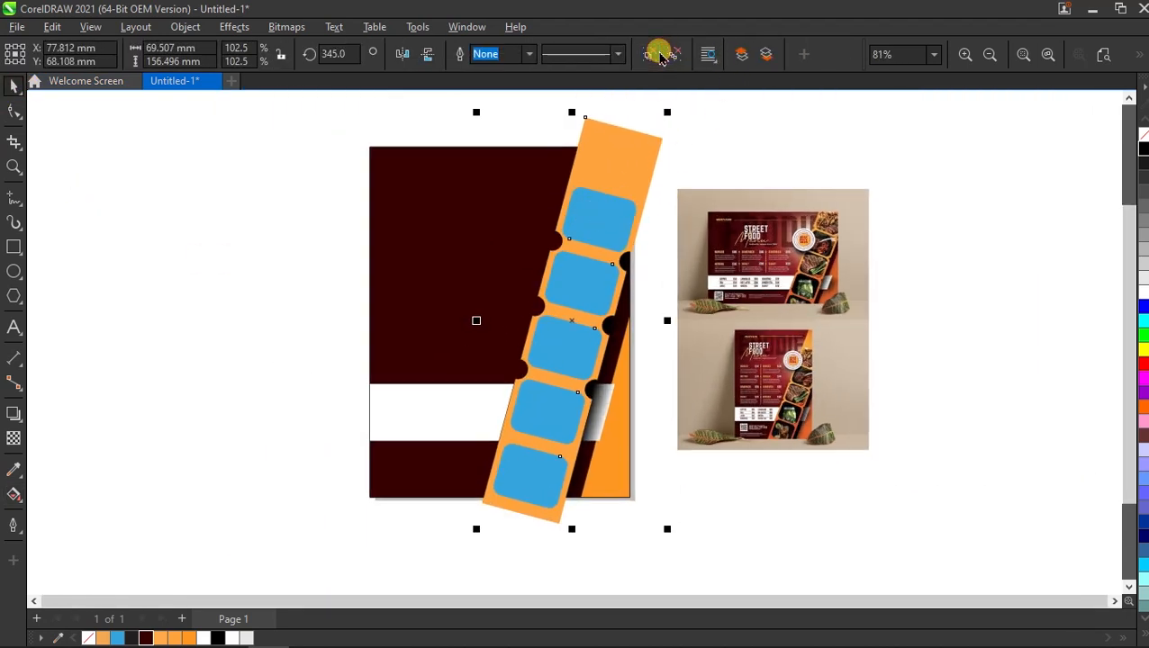
click(1141, 135)
click(824, 130)
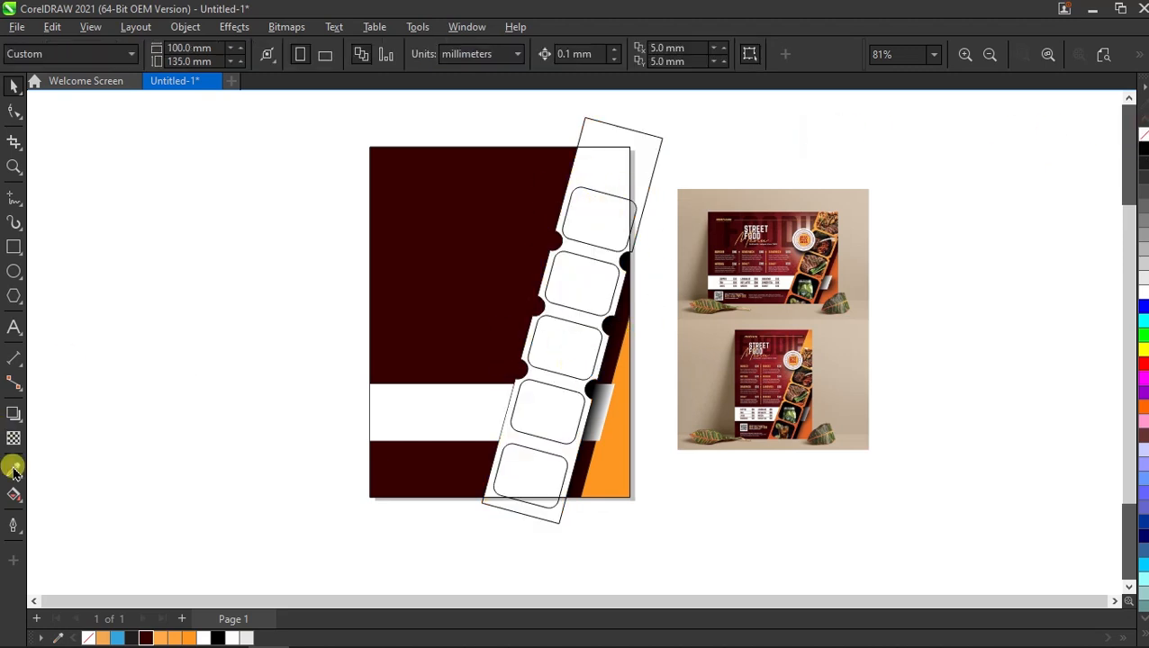
Step: Create a Smart Fill shape of the film strip's border area within the page and fill it orange
click(13, 508)
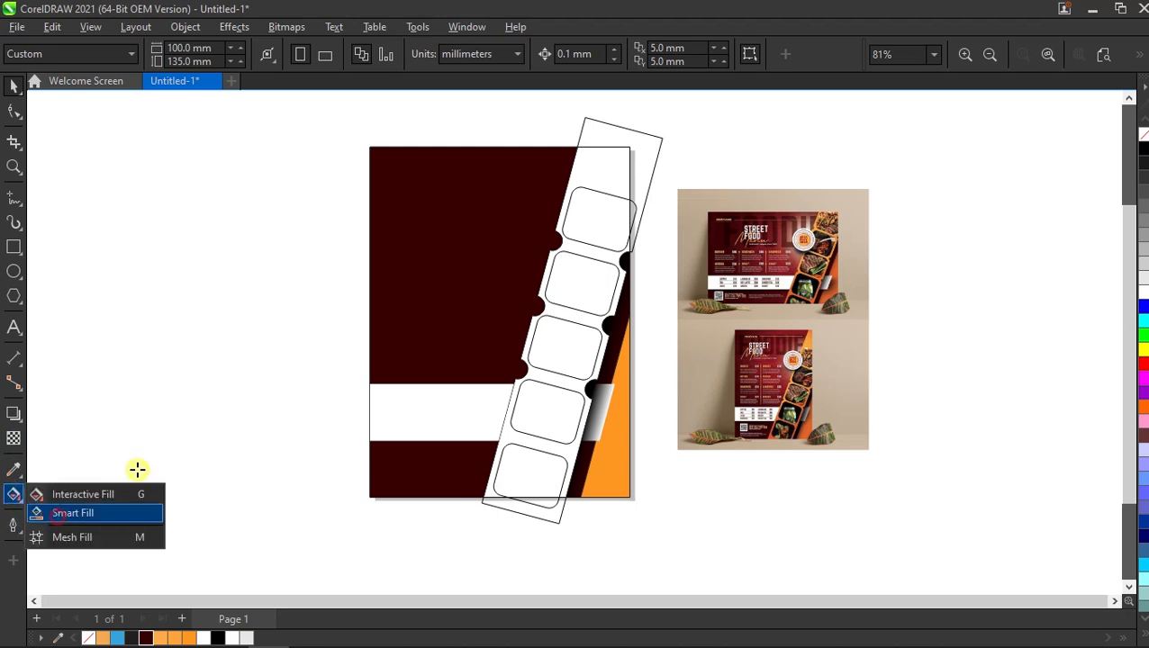
click(57, 512)
click(600, 171)
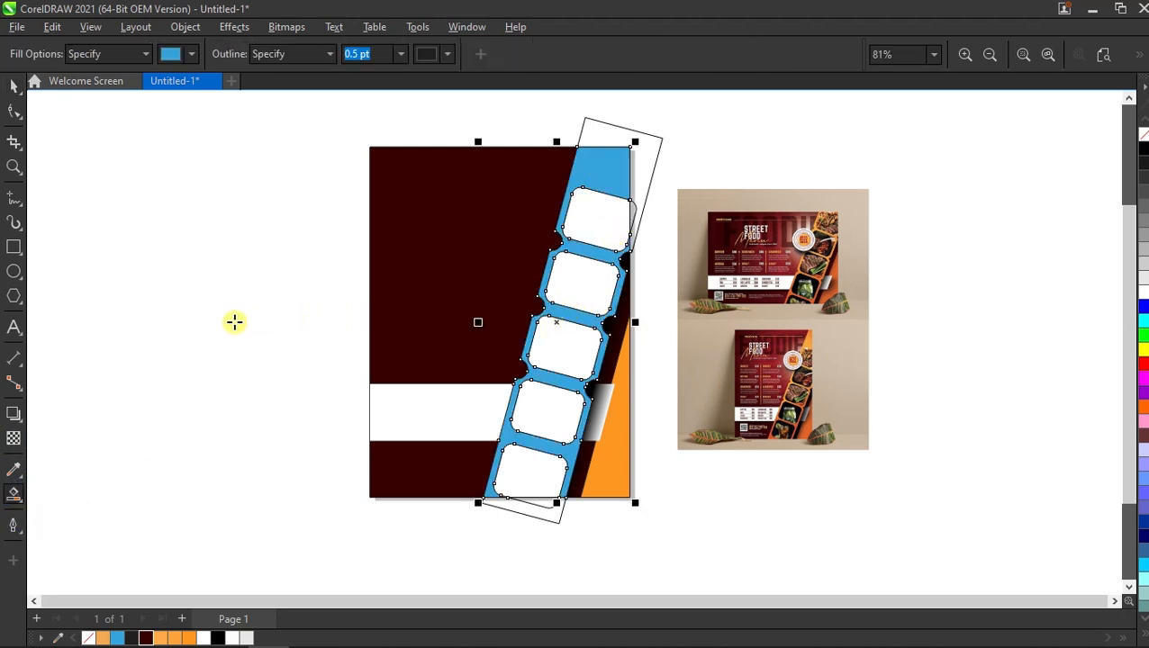
key(space)
click(188, 638)
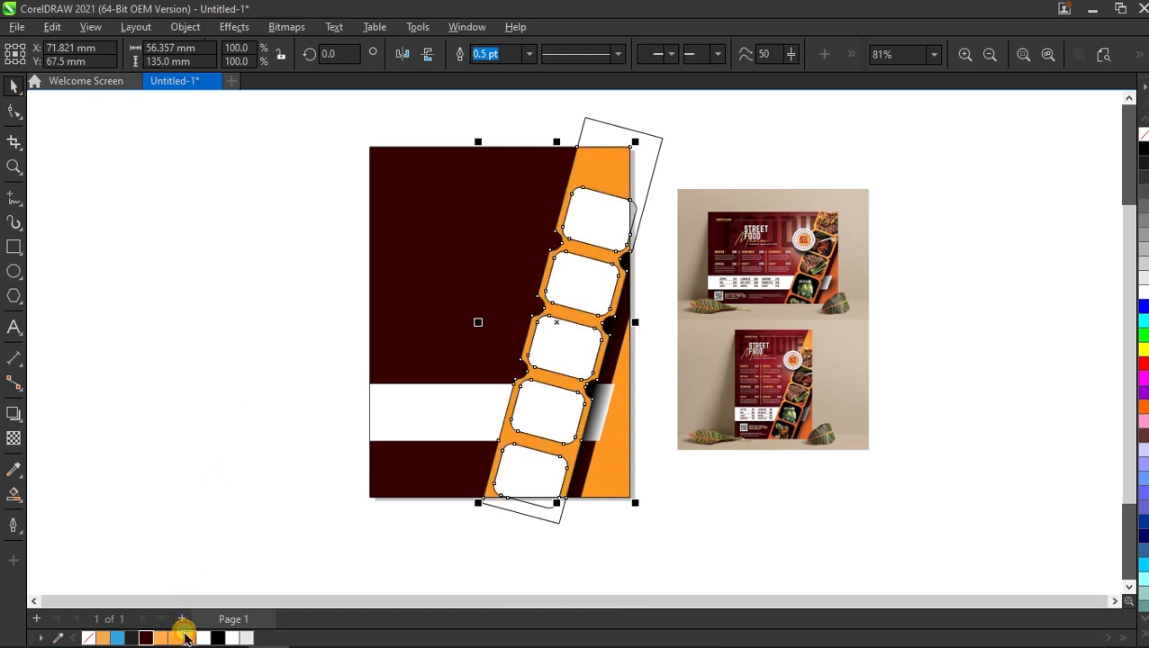
click(188, 510)
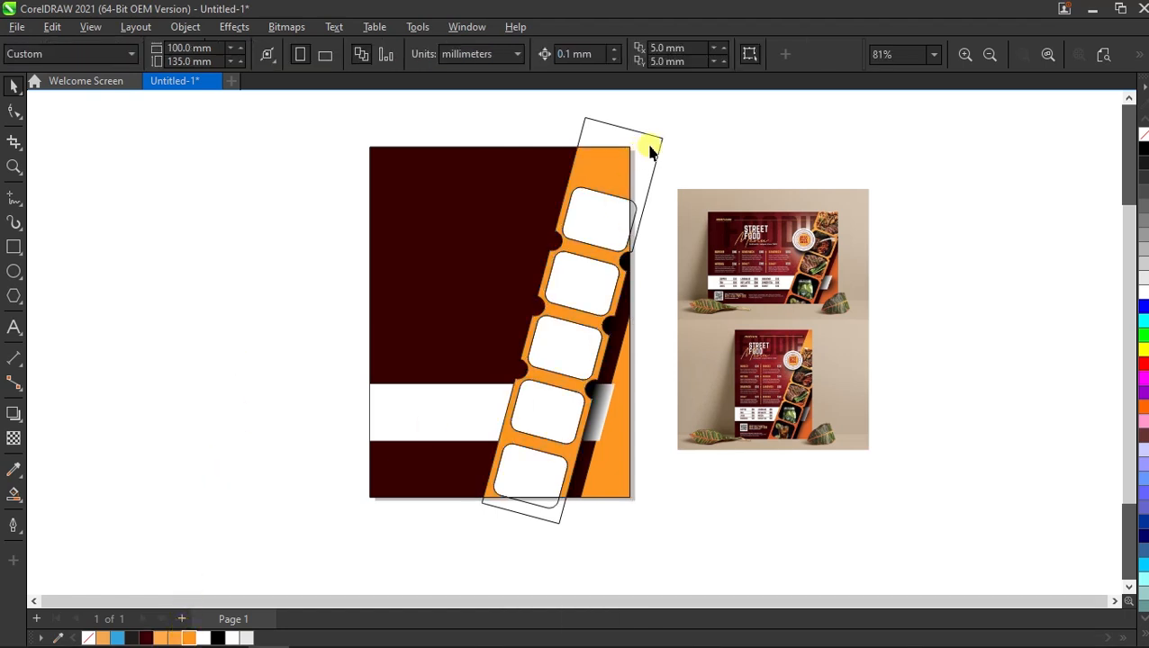
Step: Smart Fill the five photo frames on the film strip in blue
key(space)
click(595, 229)
click(581, 283)
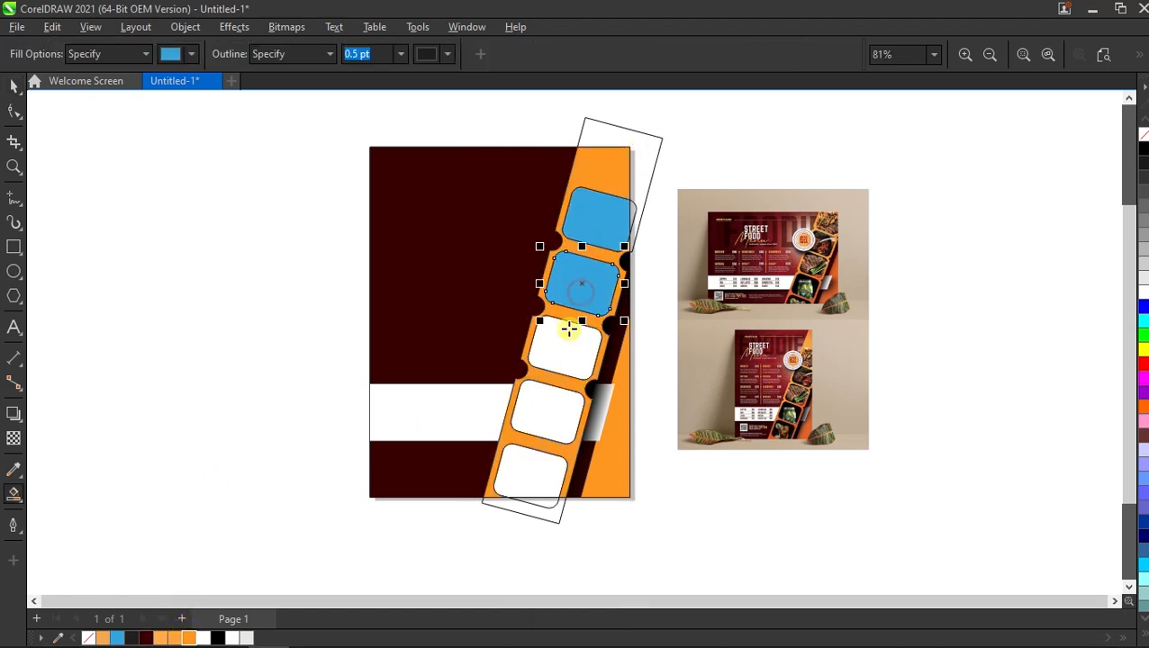
click(562, 356)
click(542, 407)
click(534, 467)
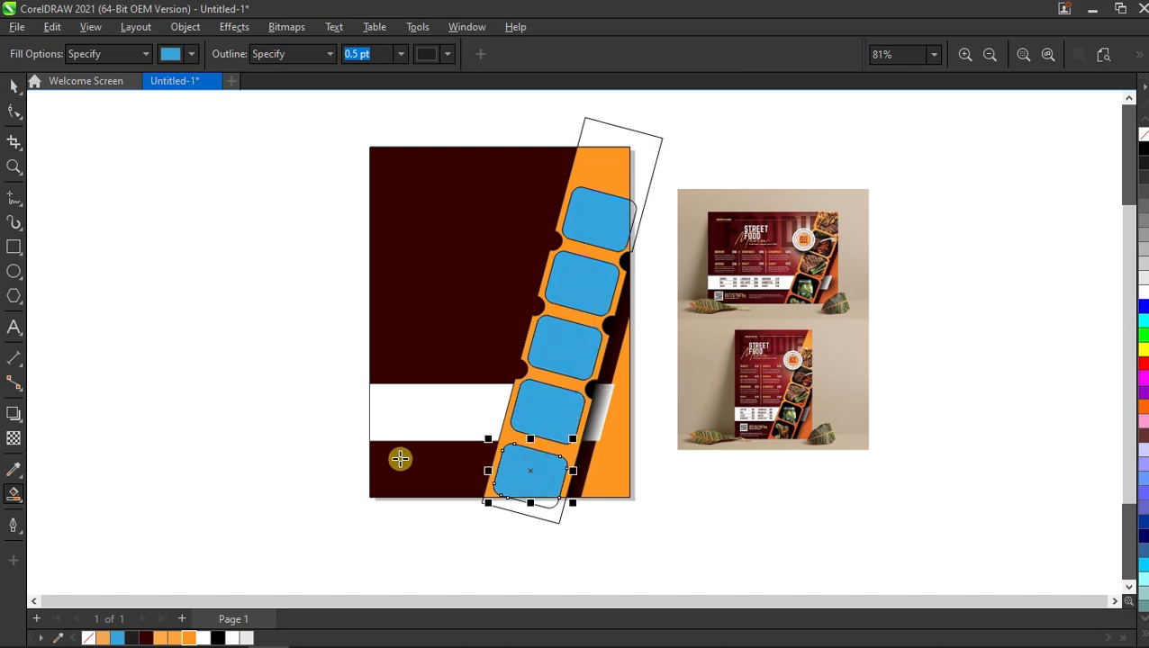
key(space)
Step: Delete the leftover strip and frame outlines that extend beyond the page
click(759, 131)
drag(667, 133, 744, 117)
key(Delete)
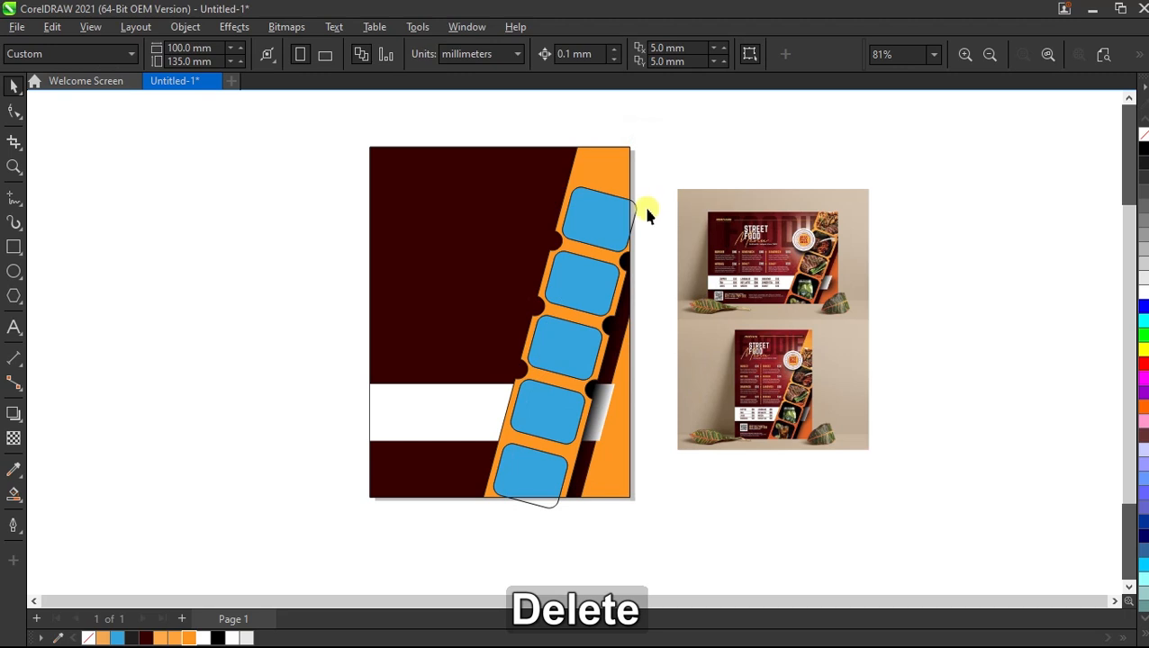
click(638, 249)
key(Delete)
drag(543, 505, 480, 533)
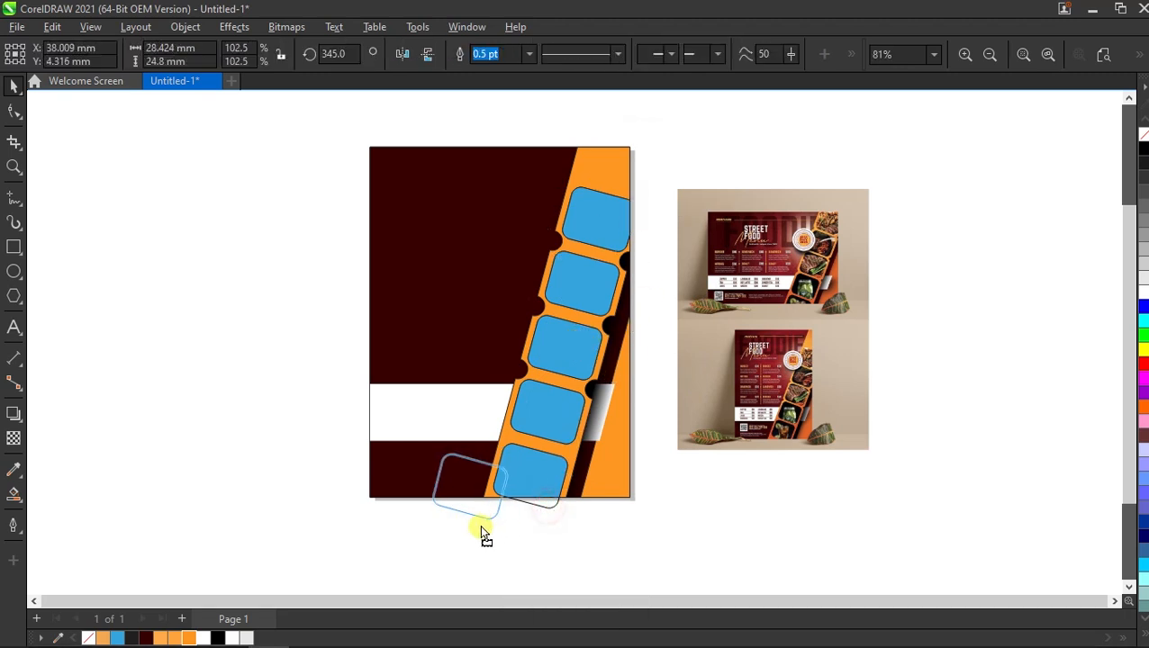
key(Delete)
Step: Add the text FOOD and place it in the upper corner of the maroon area, away from the film strip
scroll(636, 264, up, 1)
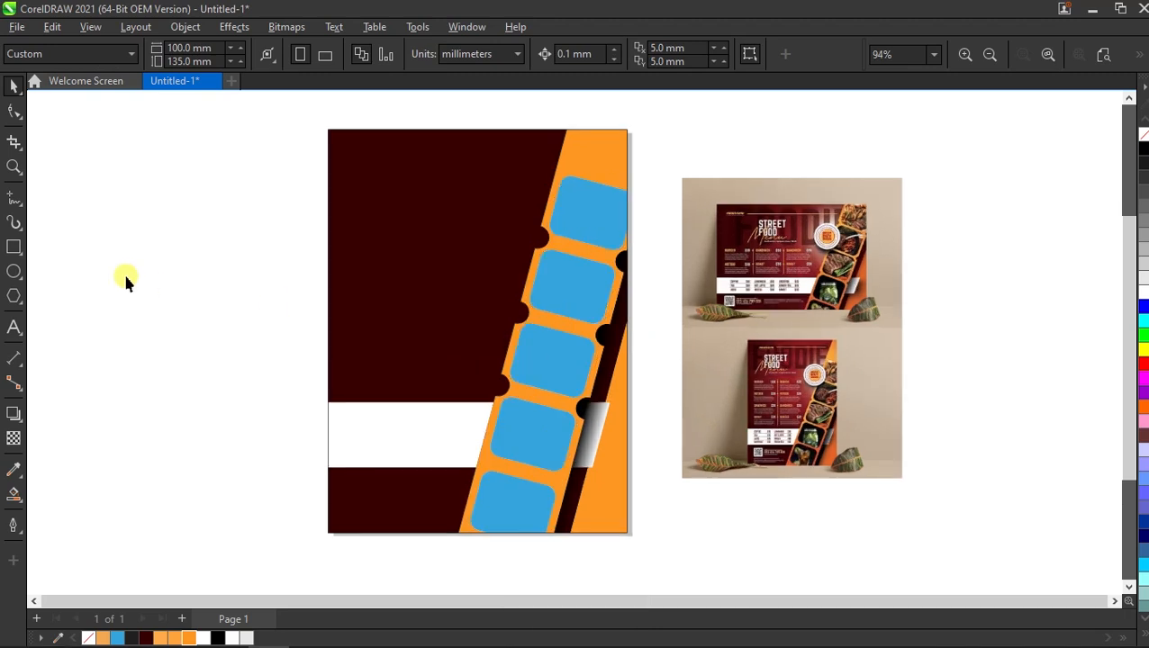
click(12, 328)
click(567, 248)
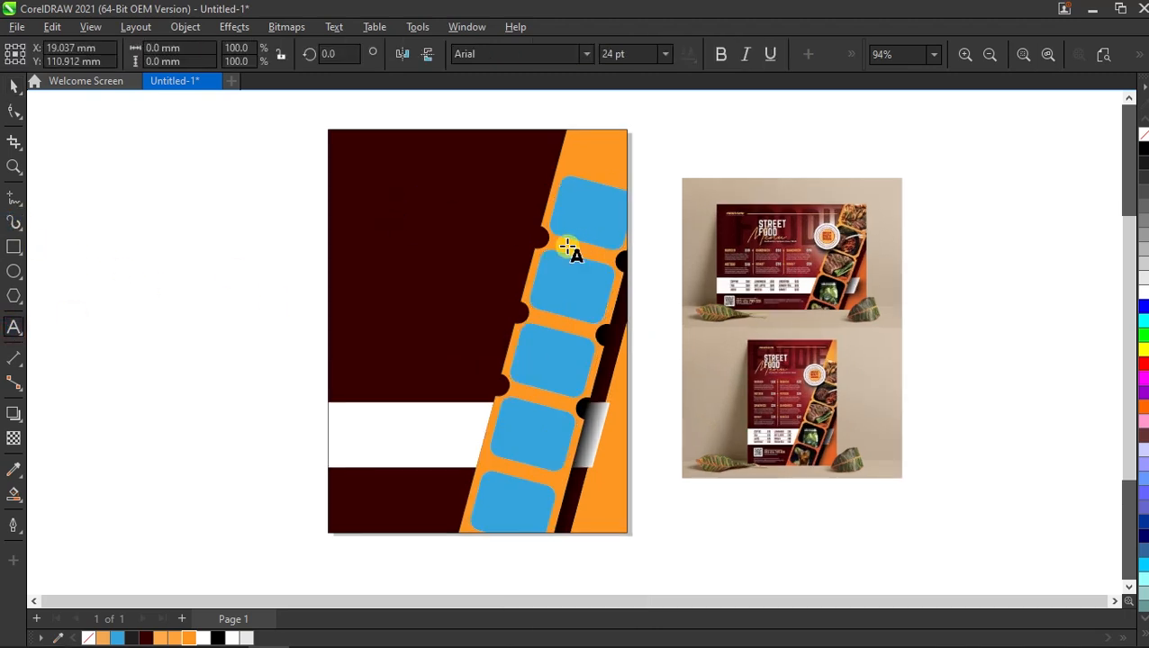
text(FooD)
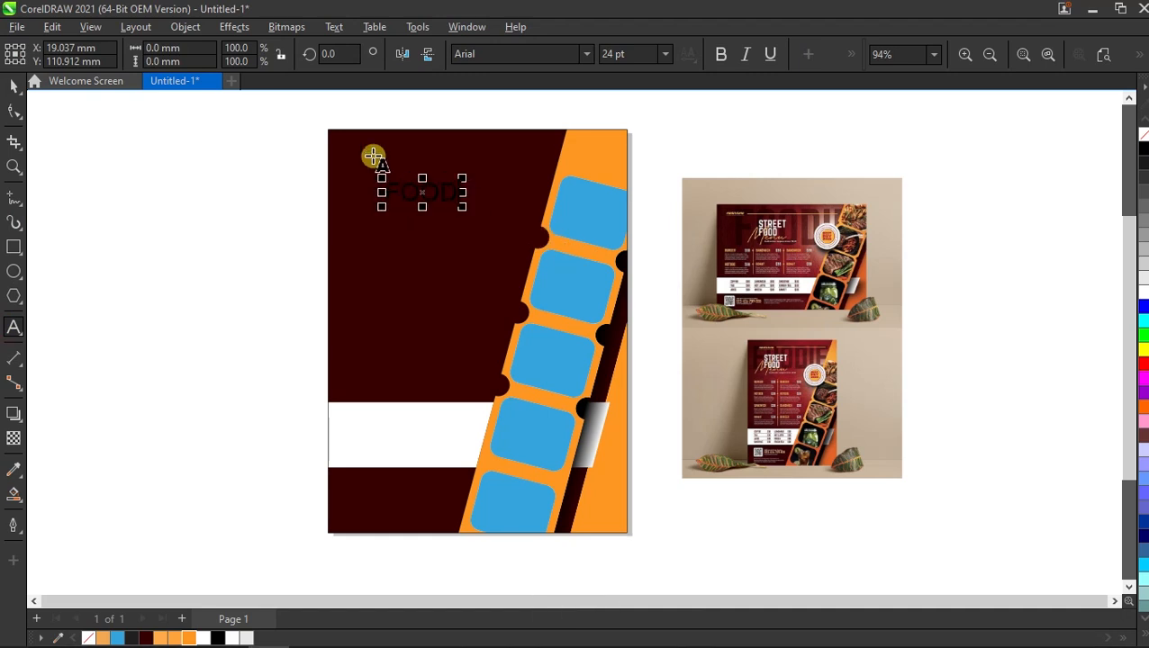
click(11, 90)
drag(418, 195, 388, 160)
Step: Set the FOOD text in Impact and enlarge it to about 82 mm wide across the flyer's top
click(585, 53)
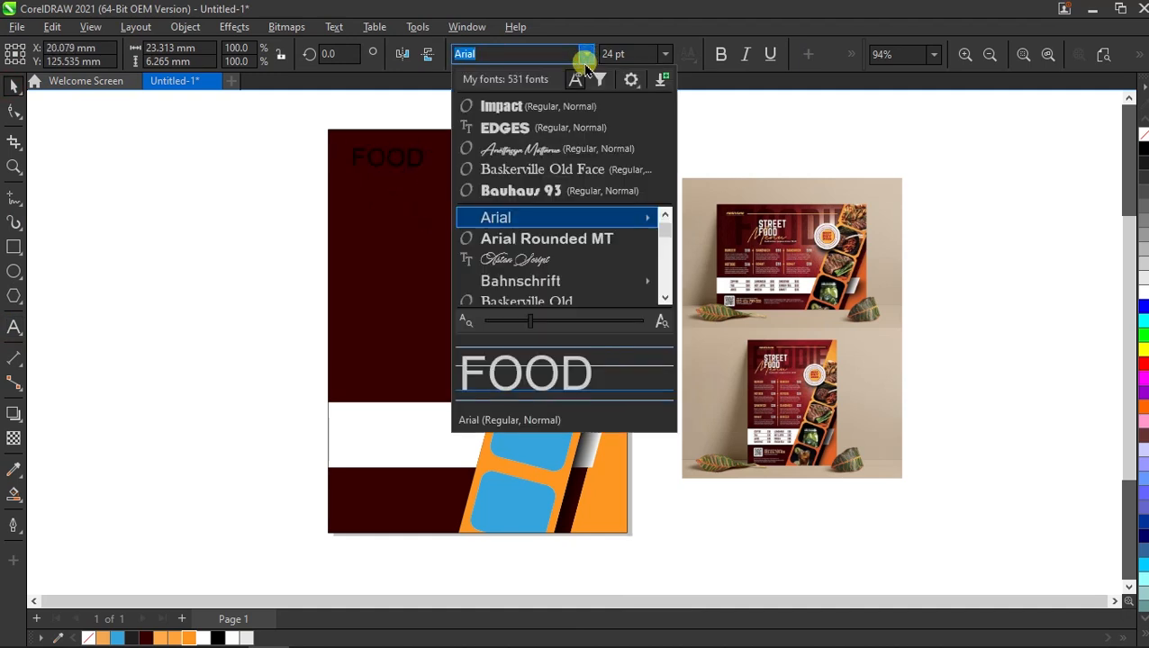
click(482, 109)
drag(407, 172, 577, 246)
drag(442, 198, 427, 189)
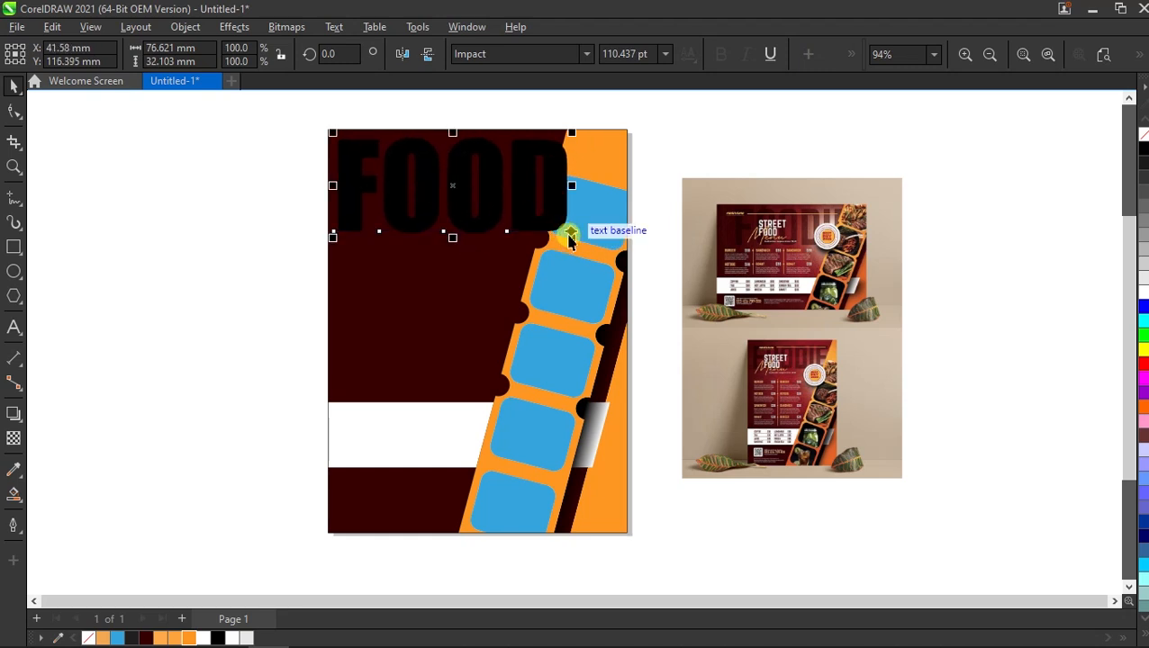
mouse_move(574, 240)
mouse_down()
mouse_move(604, 243)
mouse_move(590, 247)
mouse_up()
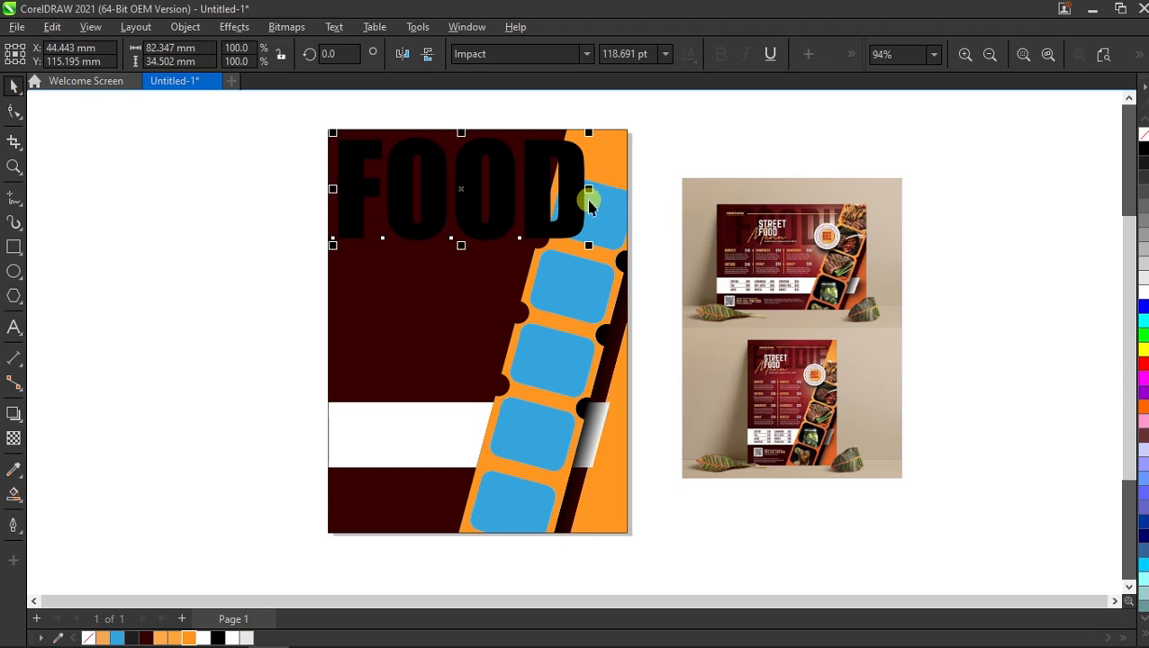
Step: Turn the large FOOD text into an unfilled outline and Smart Fill its letter areas over the maroon background
click(457, 179)
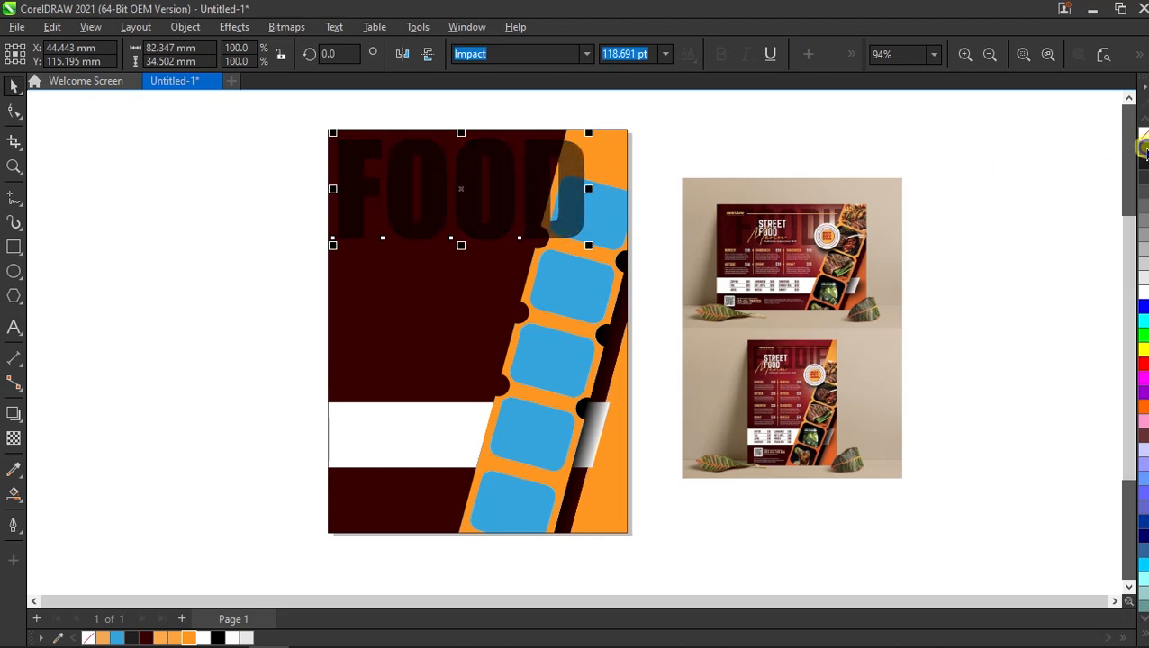
click(986, 170)
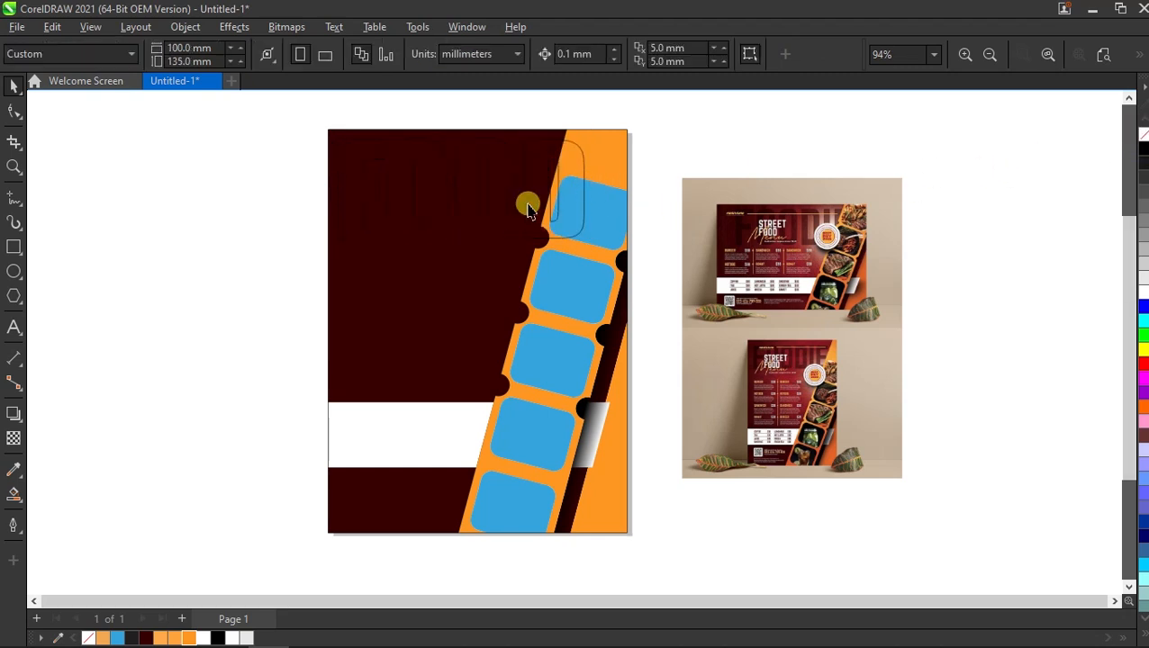
click(13, 494)
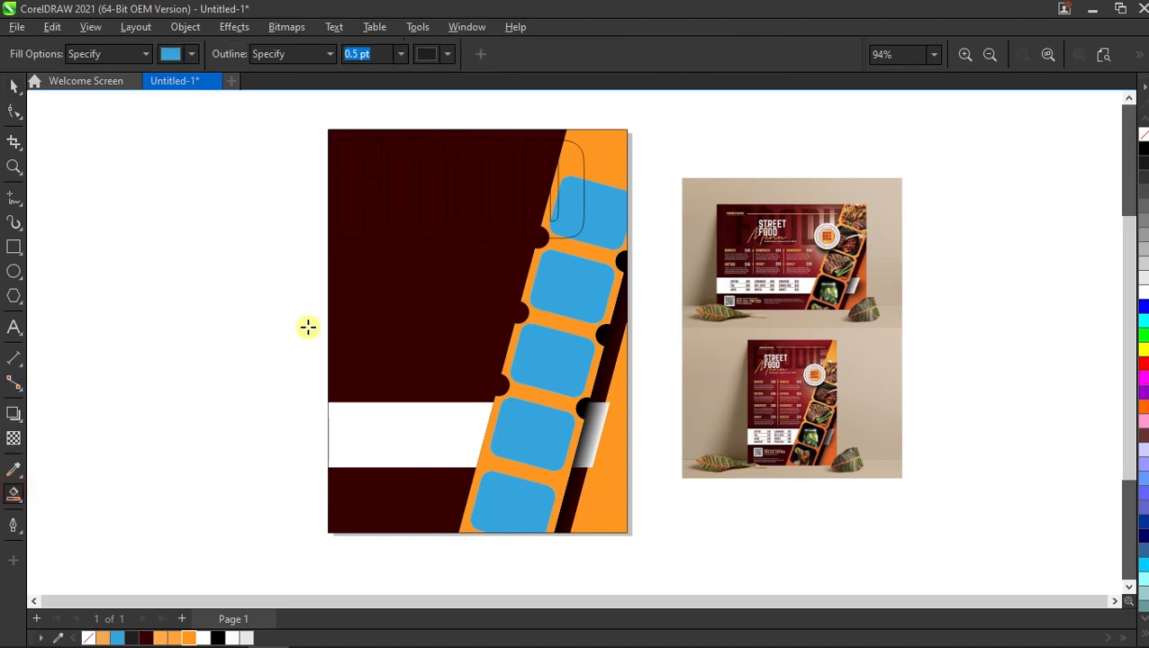
click(359, 200)
click(399, 191)
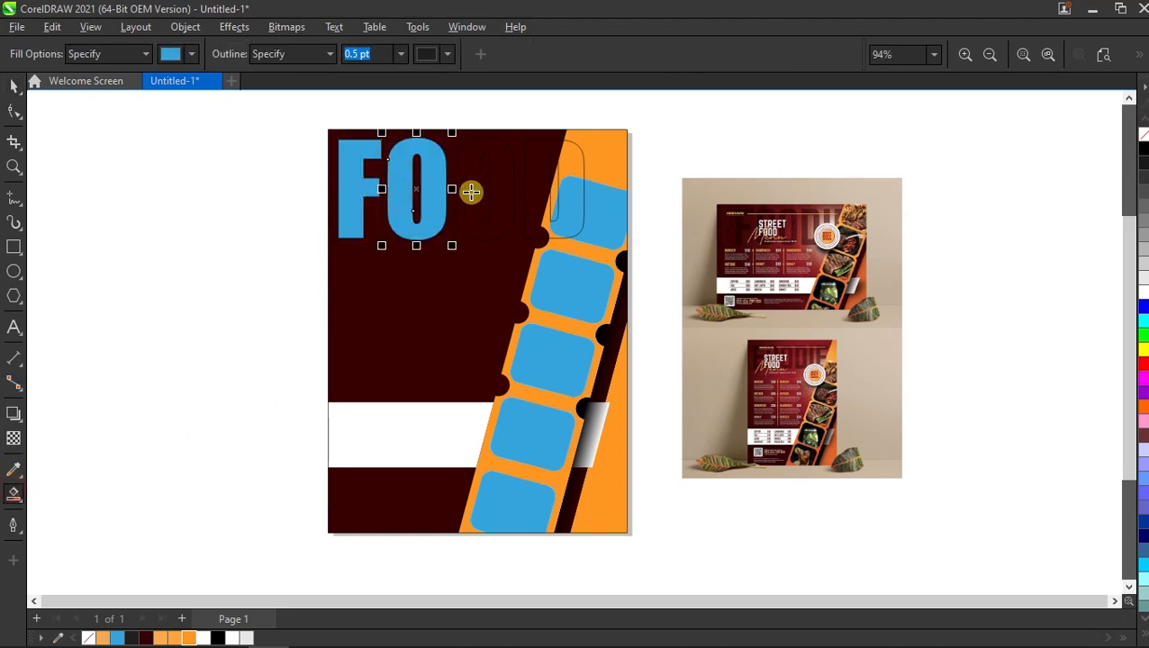
click(474, 191)
click(538, 180)
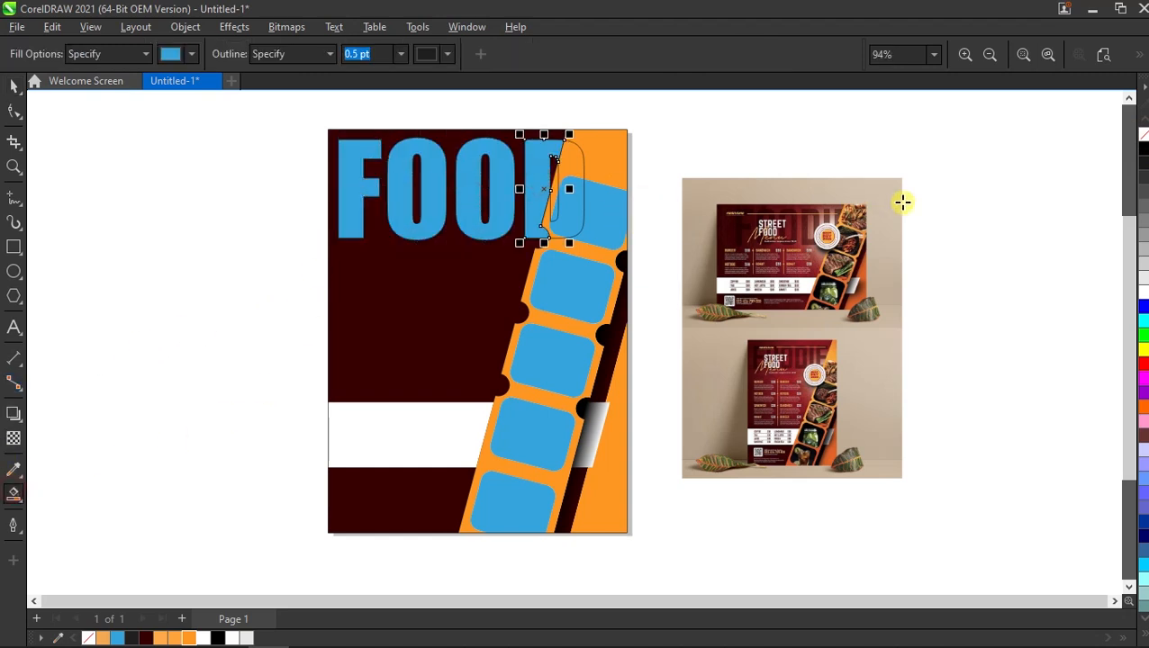
Step: Pull the original outlined FOOD text off the page and delete it
key(space)
click(672, 182)
drag(569, 185, 269, 254)
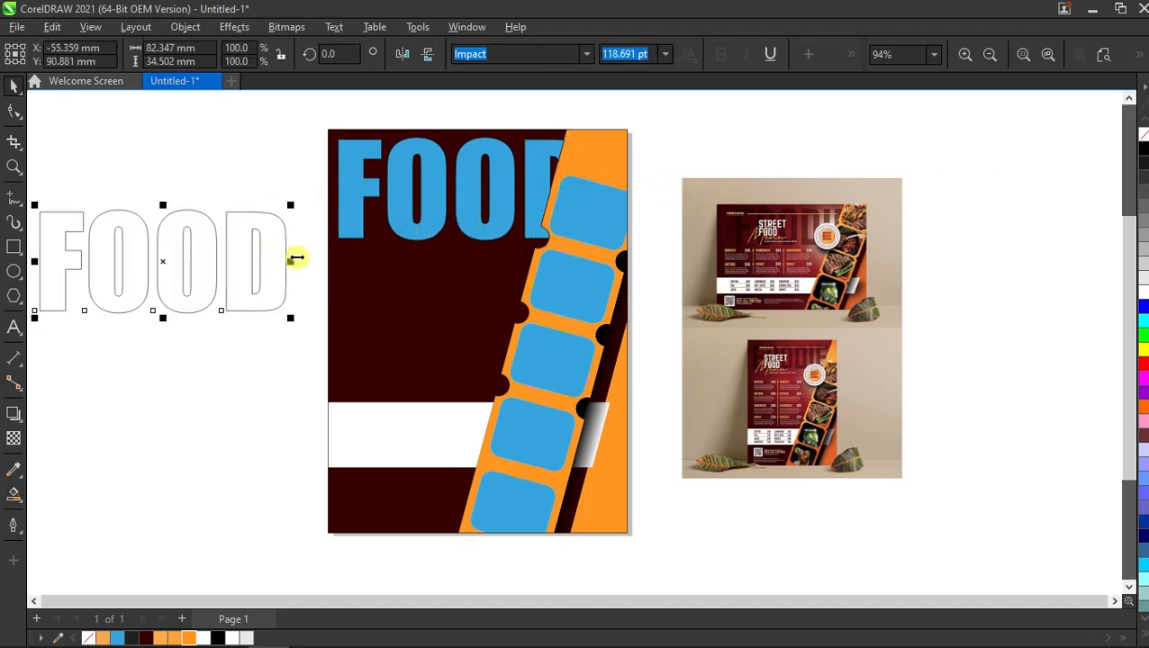
key(Delete)
Step: Weld the four blue FOOD letter shapes into one object
click(531, 174)
shift+click(462, 174)
shift+click(411, 173)
shift+click(343, 166)
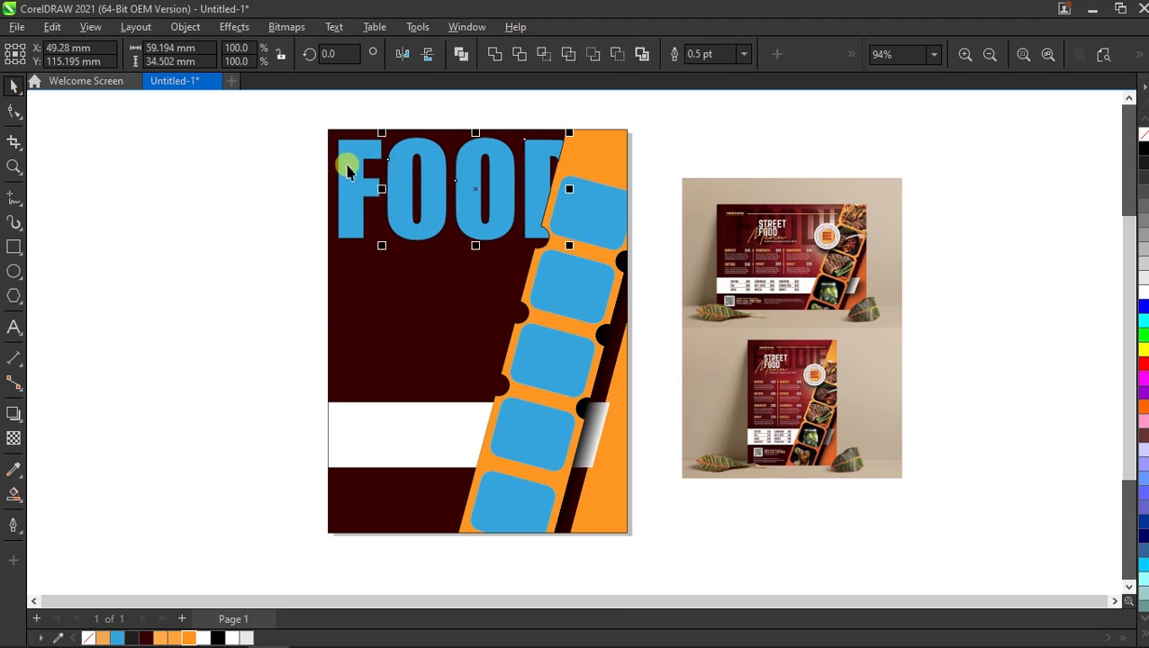
click(496, 57)
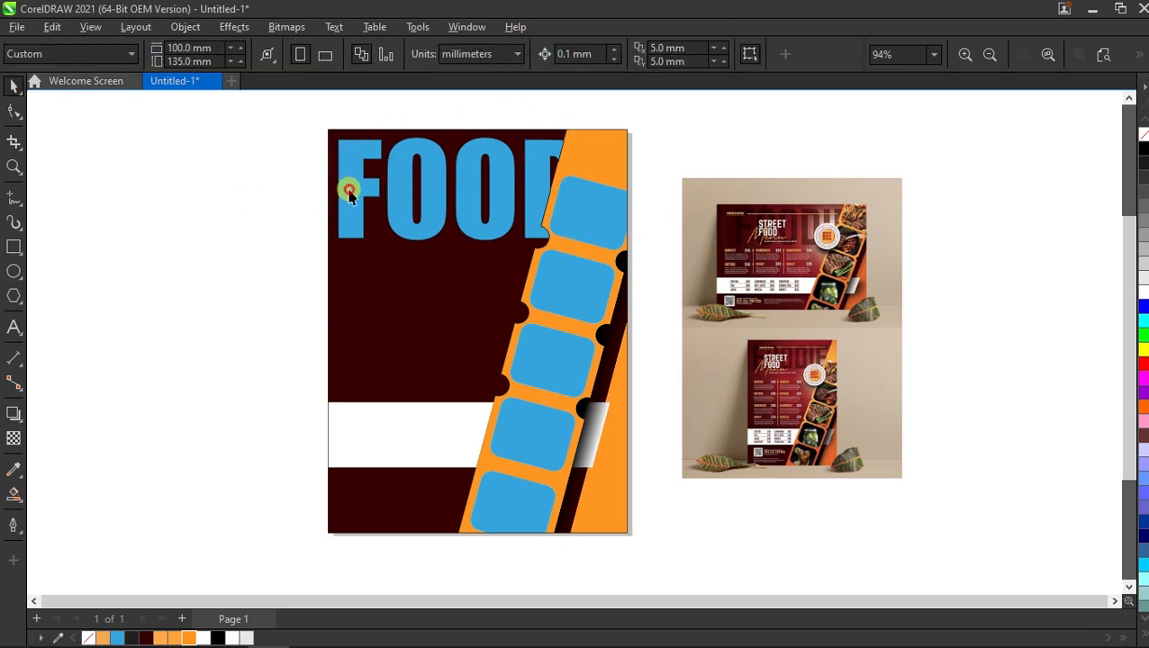
Step: Fill the welded FOOD shape black and give it a uniform transparency of 53
click(1142, 149)
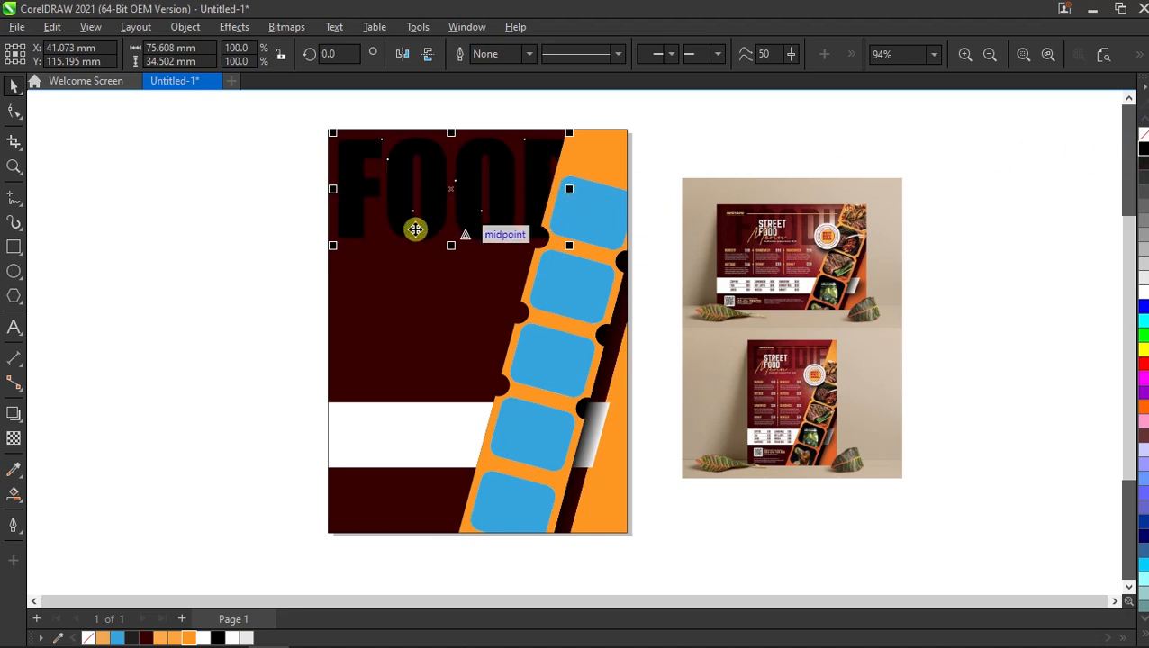
click(13, 438)
click(415, 261)
drag(416, 272, 442, 266)
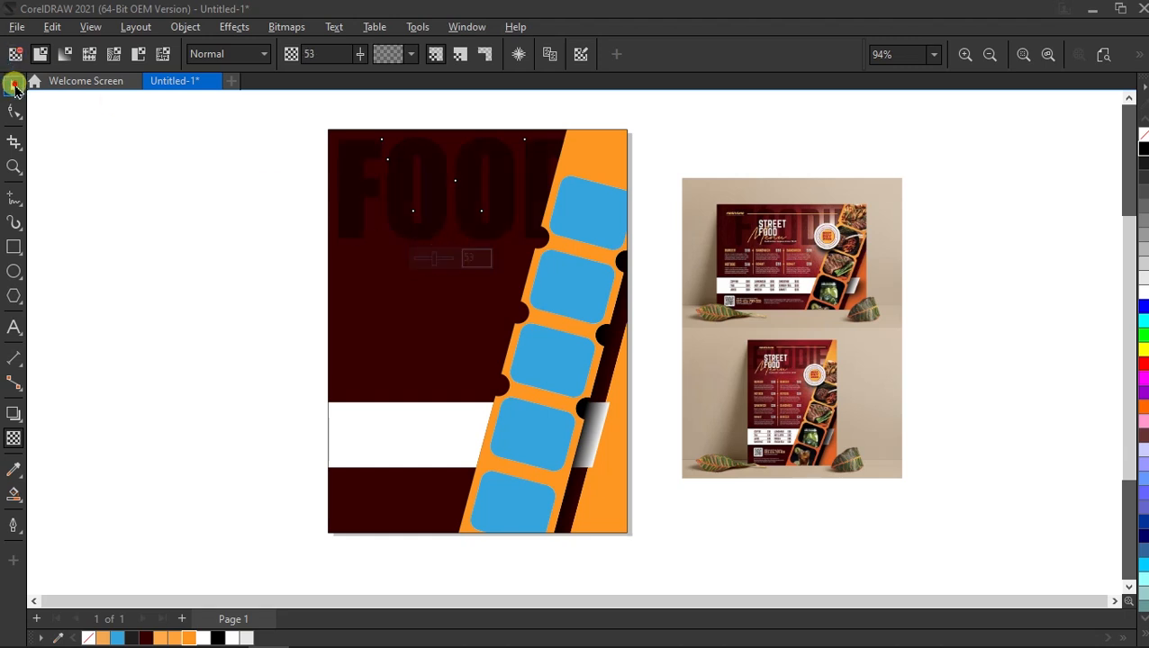
click(11, 84)
click(134, 215)
Step: Add the two-line text STREET / FOOD on the maroon area below the large faded word
click(14, 327)
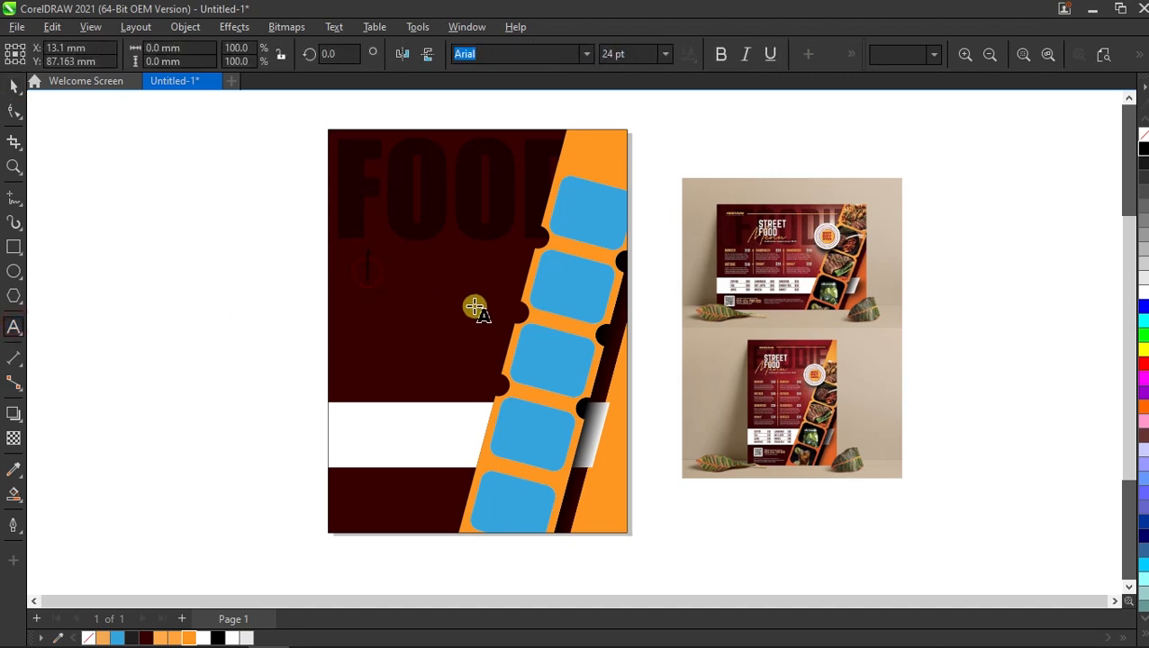
text(STEE)
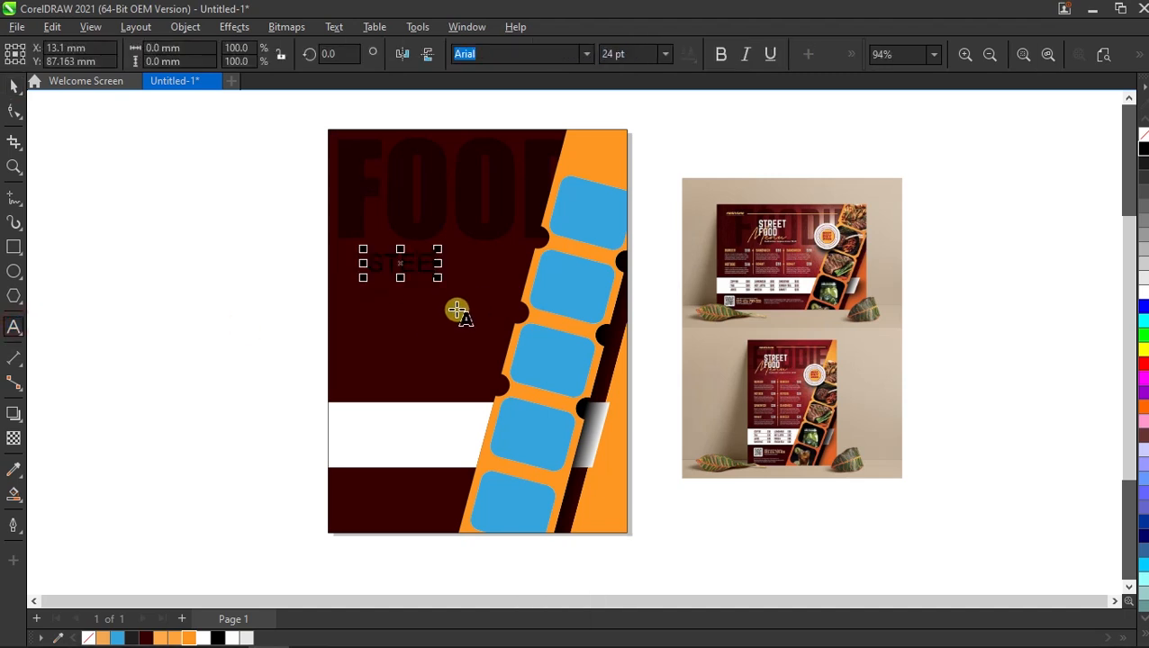
key(BackSpace)
key(BackSpace)
key(BackSpace)
text(REE)
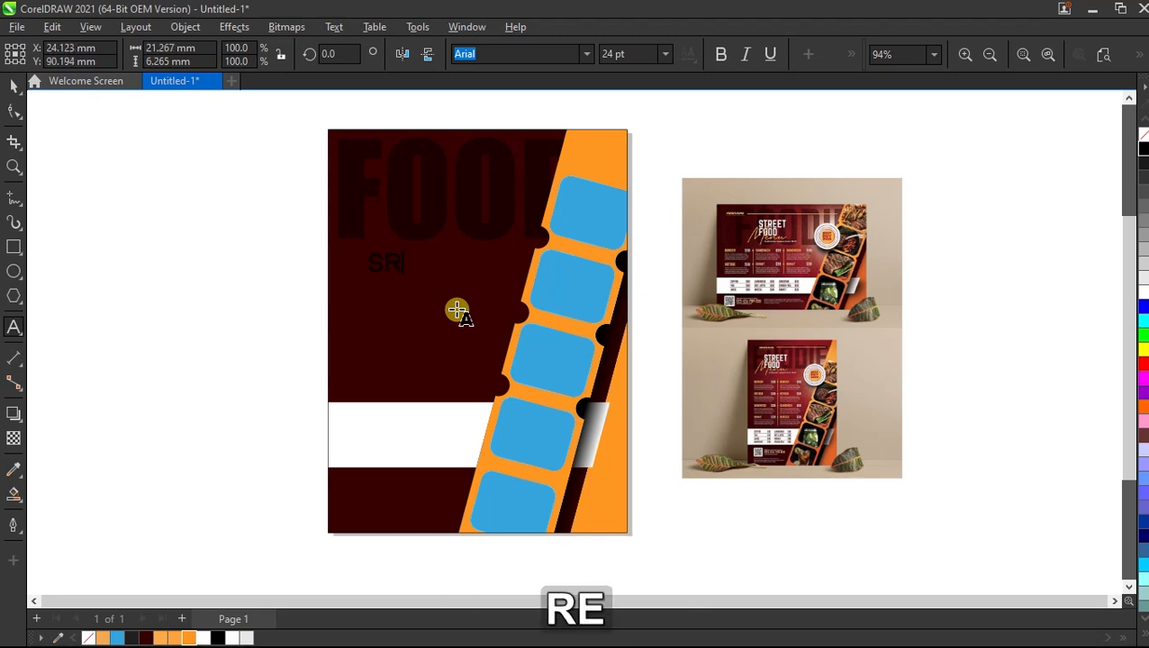
text(TRE)
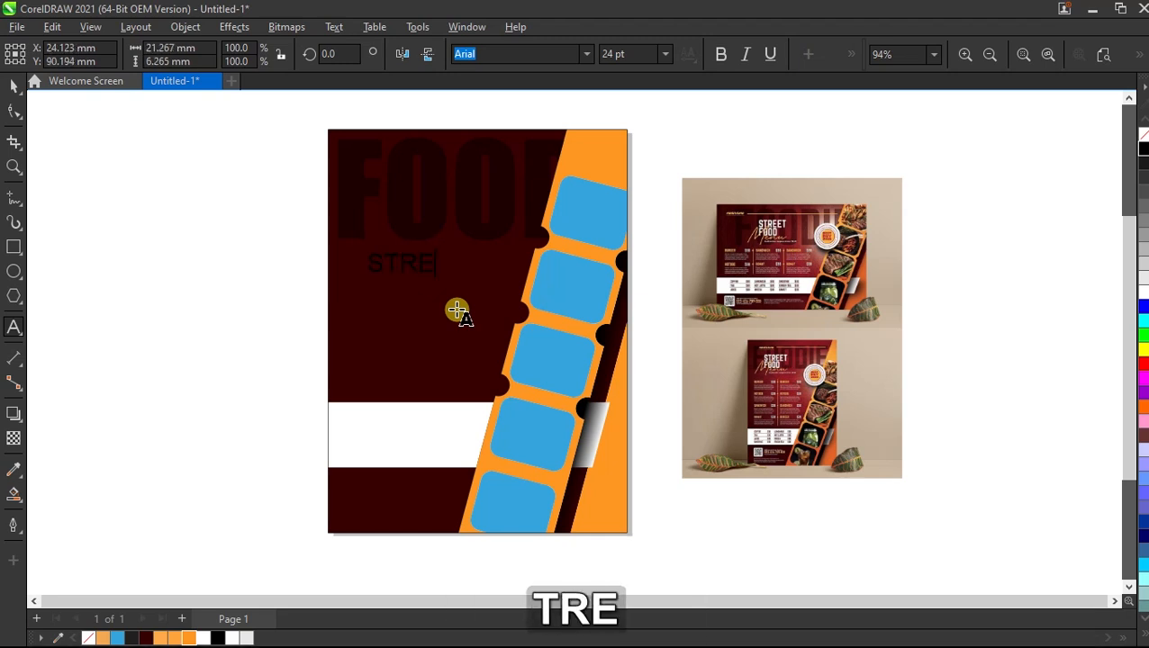
text(ET)
key(Return)
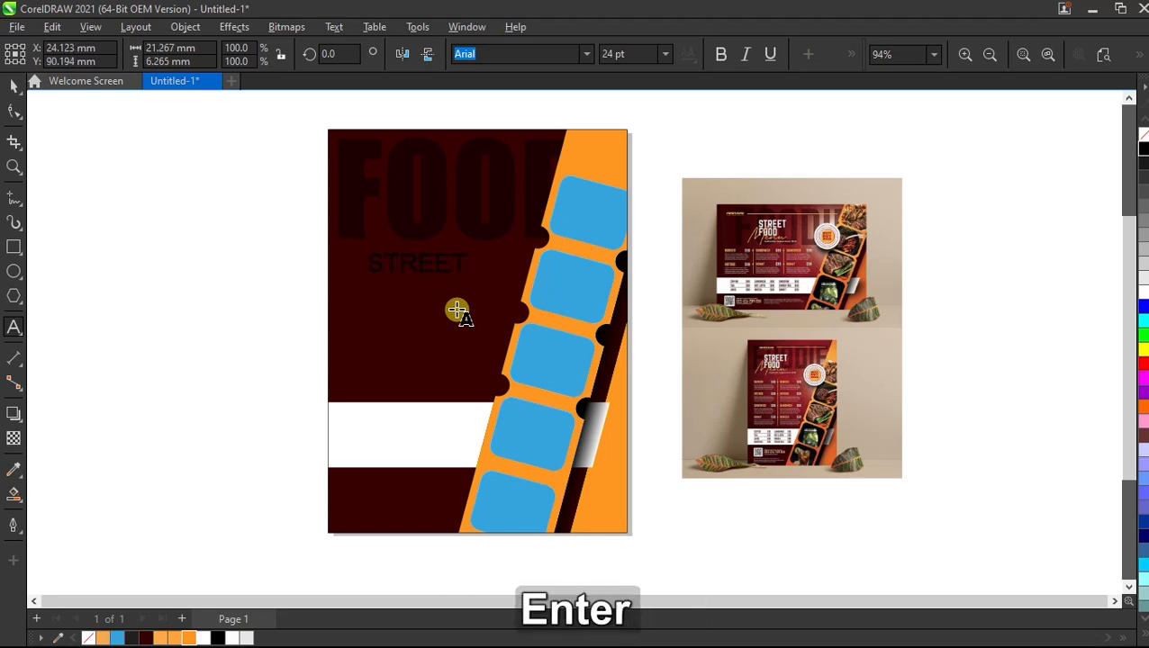
text(FOOD)
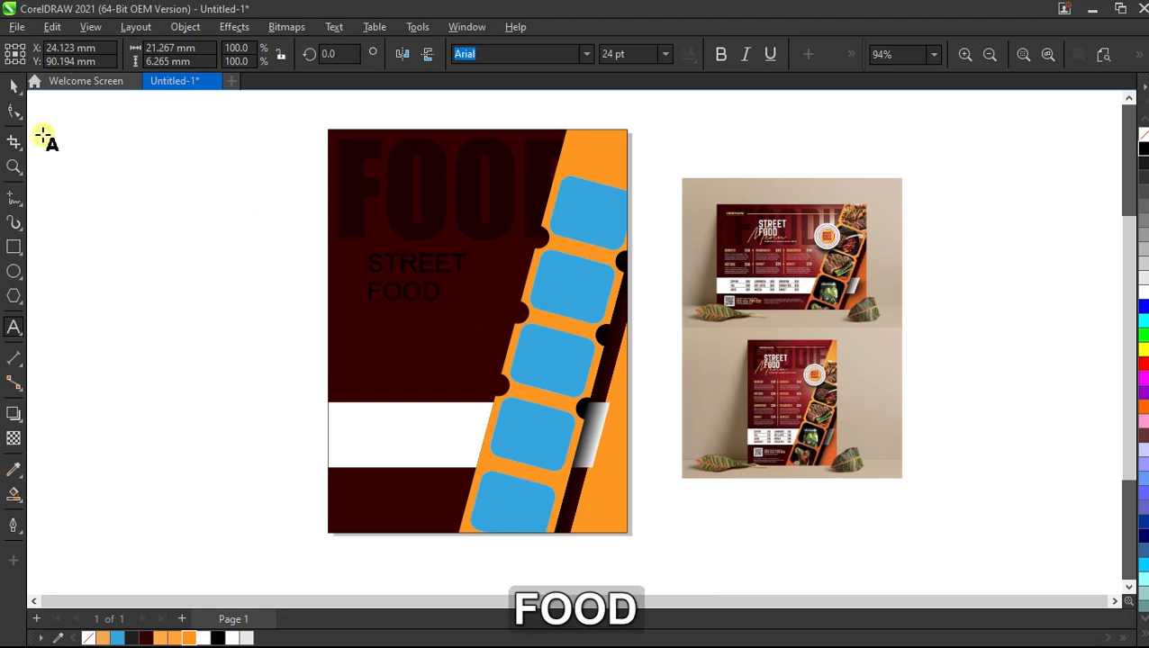
Step: Set the STREET FOOD title in the Impact font
click(12, 90)
drag(459, 290, 484, 275)
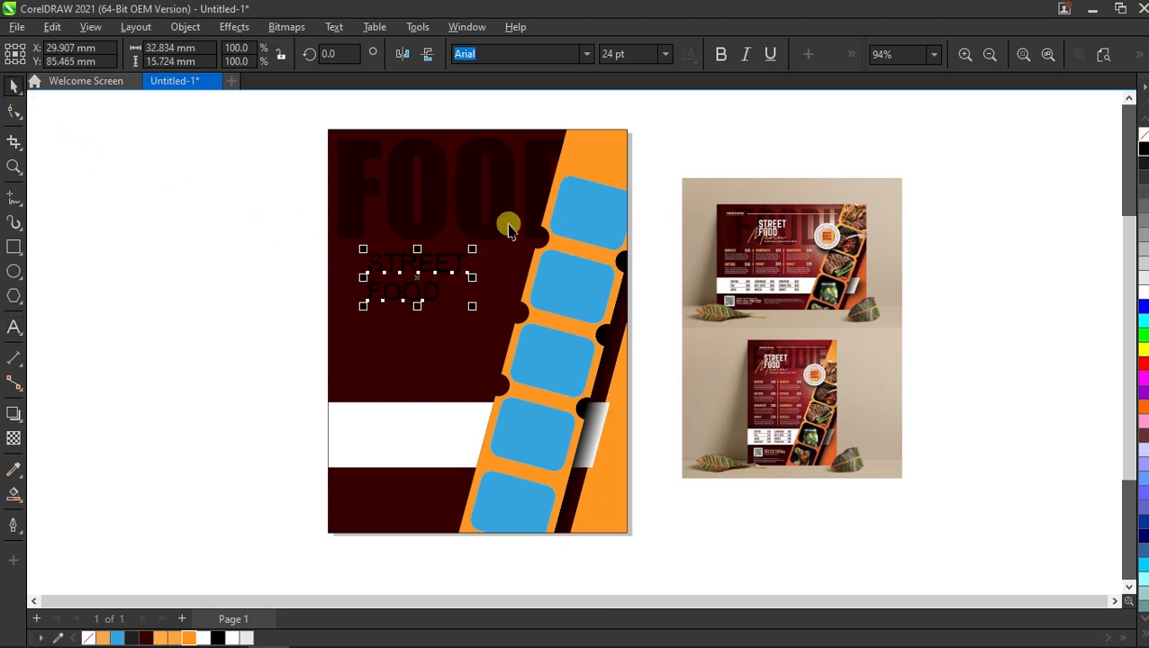
click(586, 53)
click(527, 115)
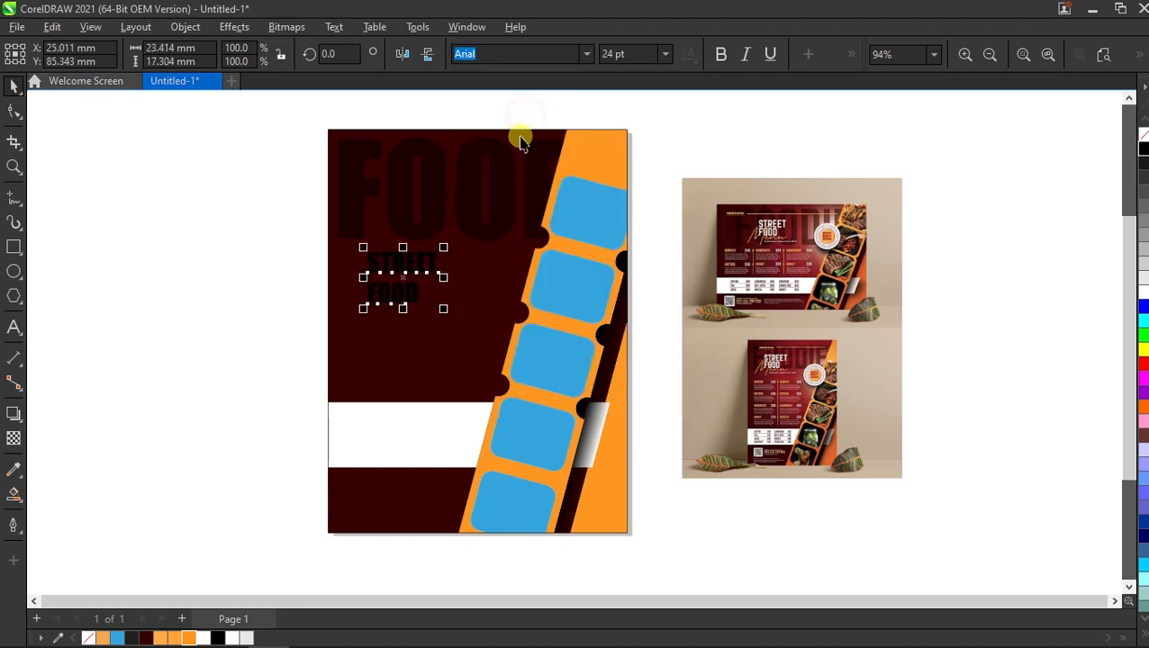
Step: Tighten the line spacing of the STREET FOOD title and fill it white
click(13, 110)
scroll(405, 300, up, 2)
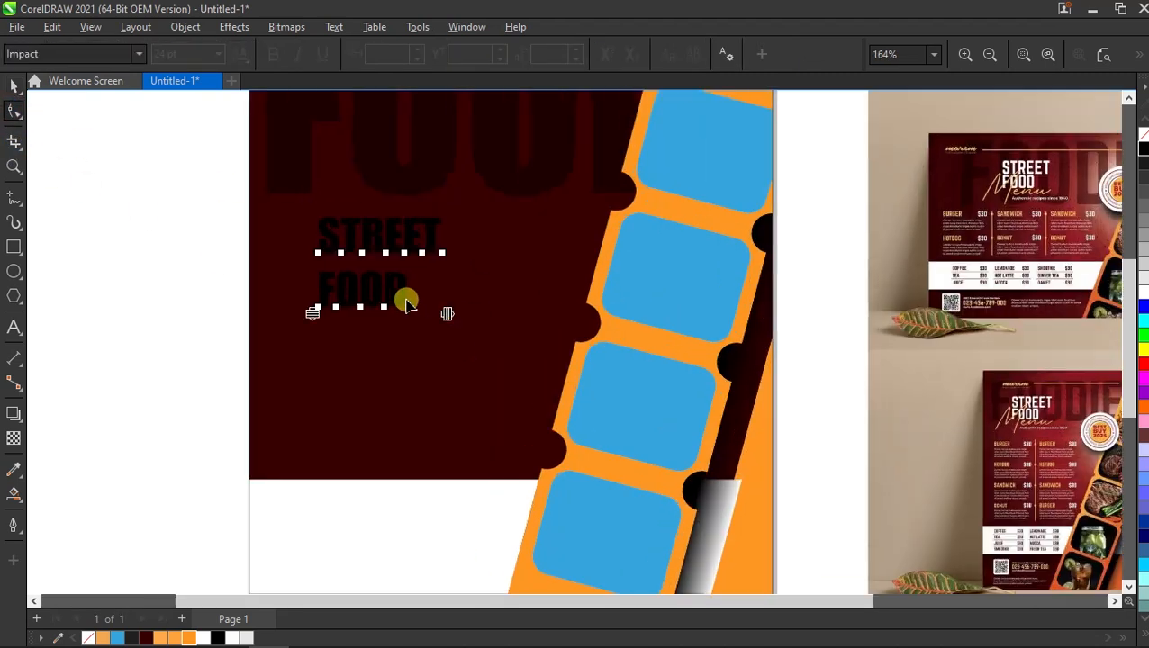
click(294, 289)
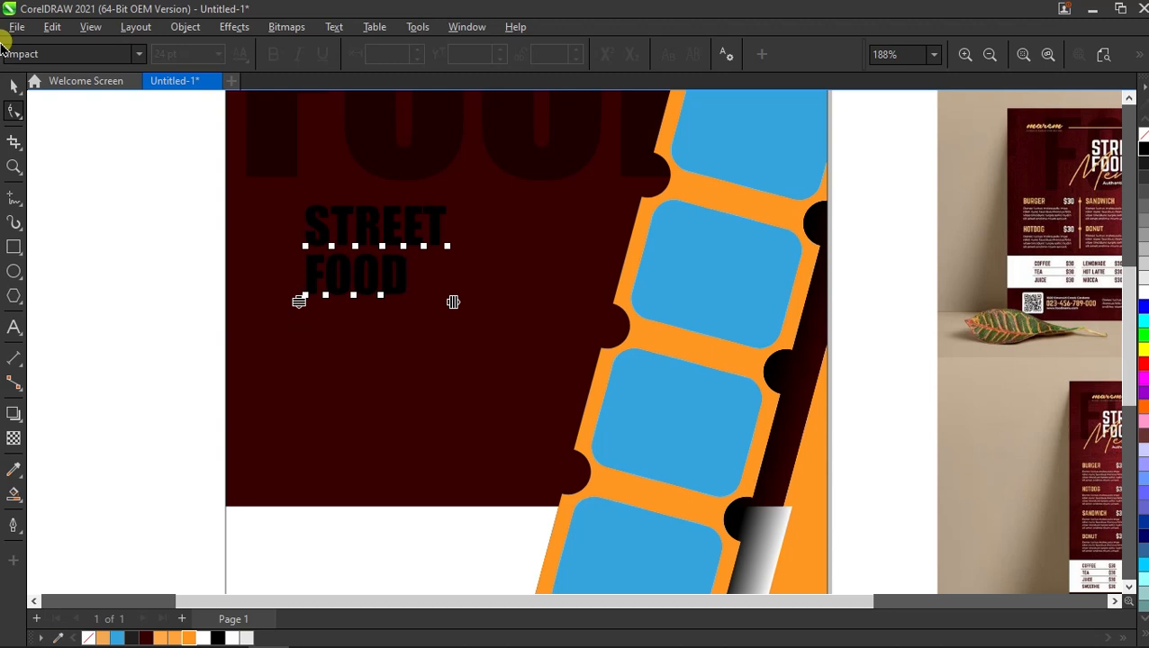
click(11, 84)
click(1139, 297)
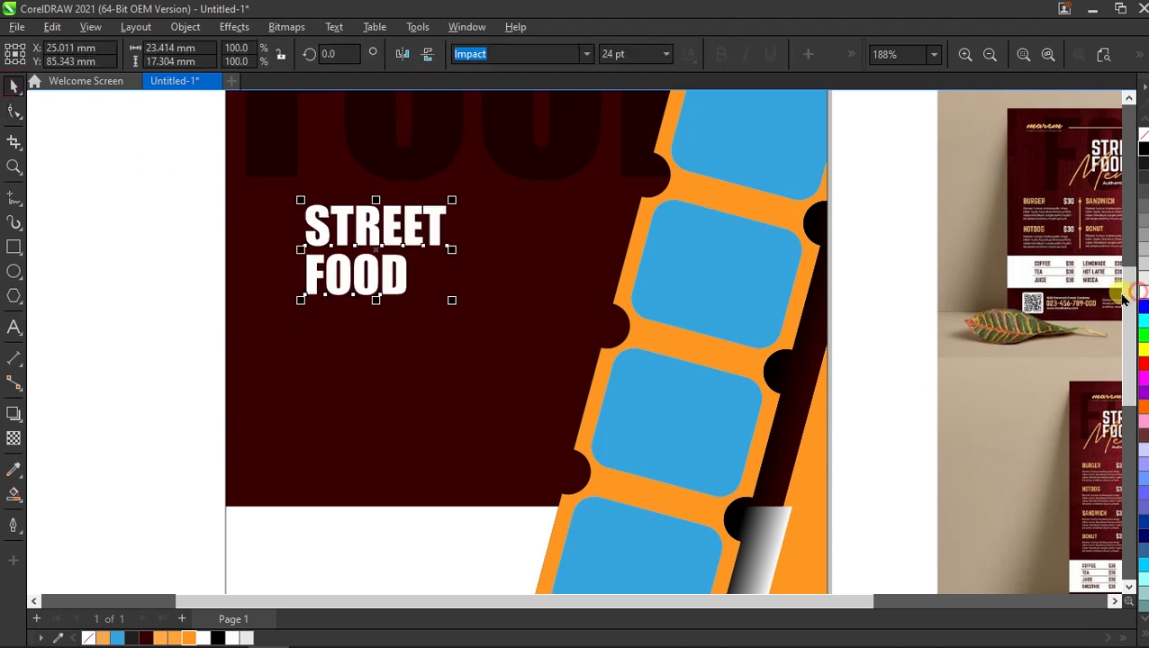
Step: Change the STREET FOOD title to the AA Sameer Kelk font and tighten the spacing between its two lines
scroll(403, 397, down, 2)
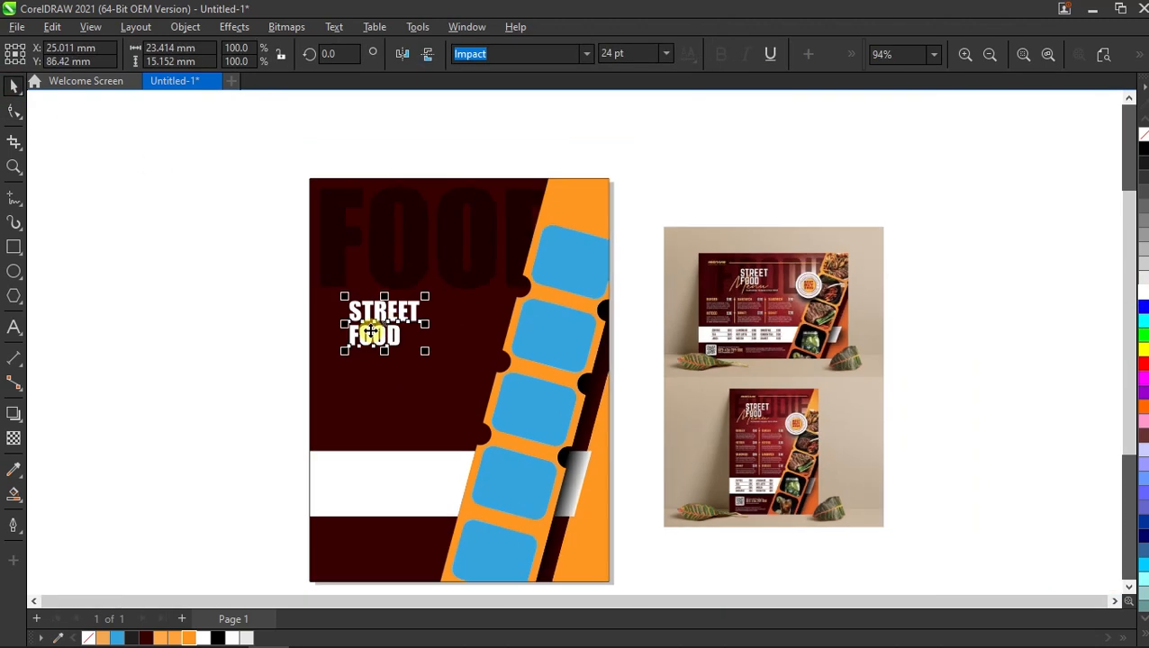
click(585, 54)
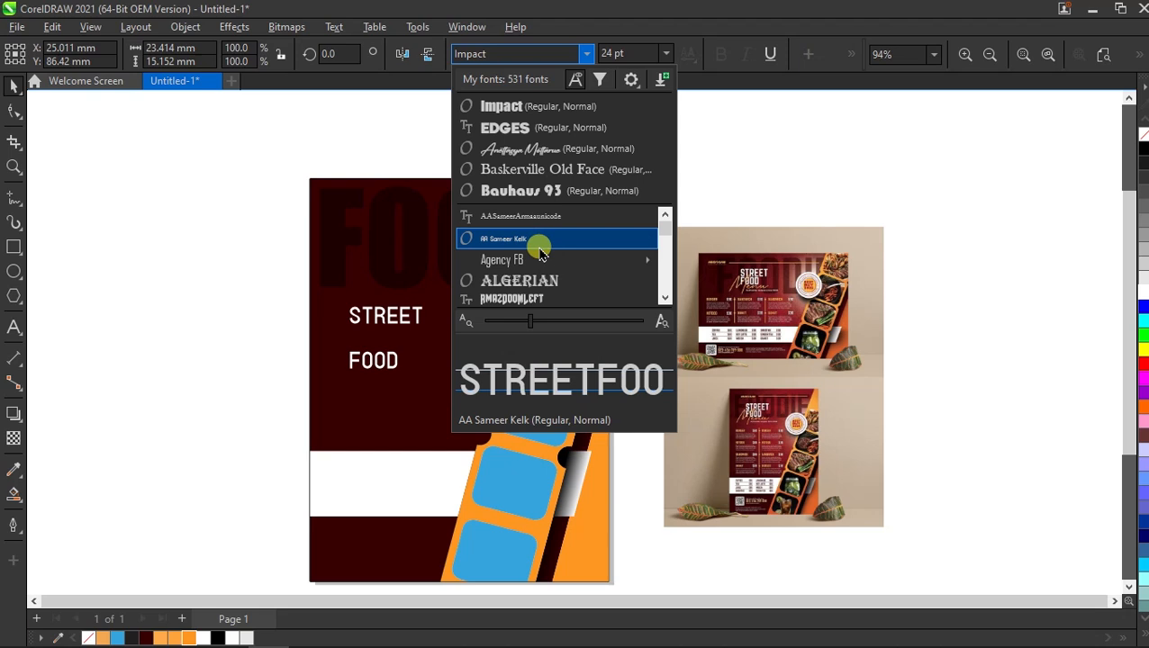
click(537, 245)
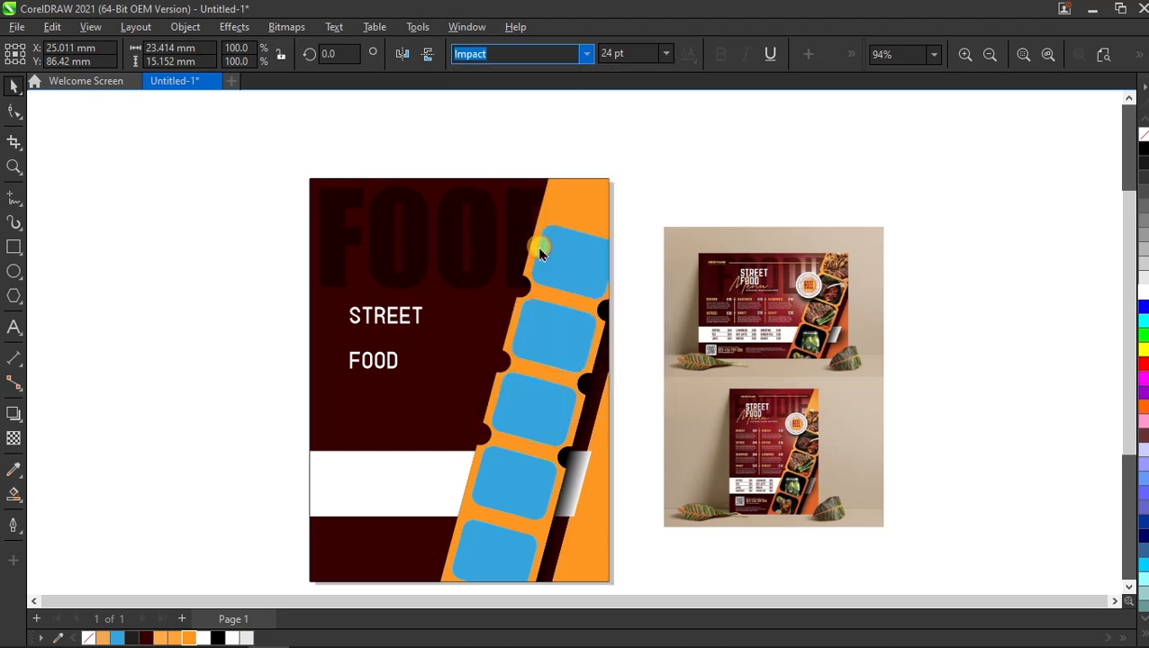
click(13, 107)
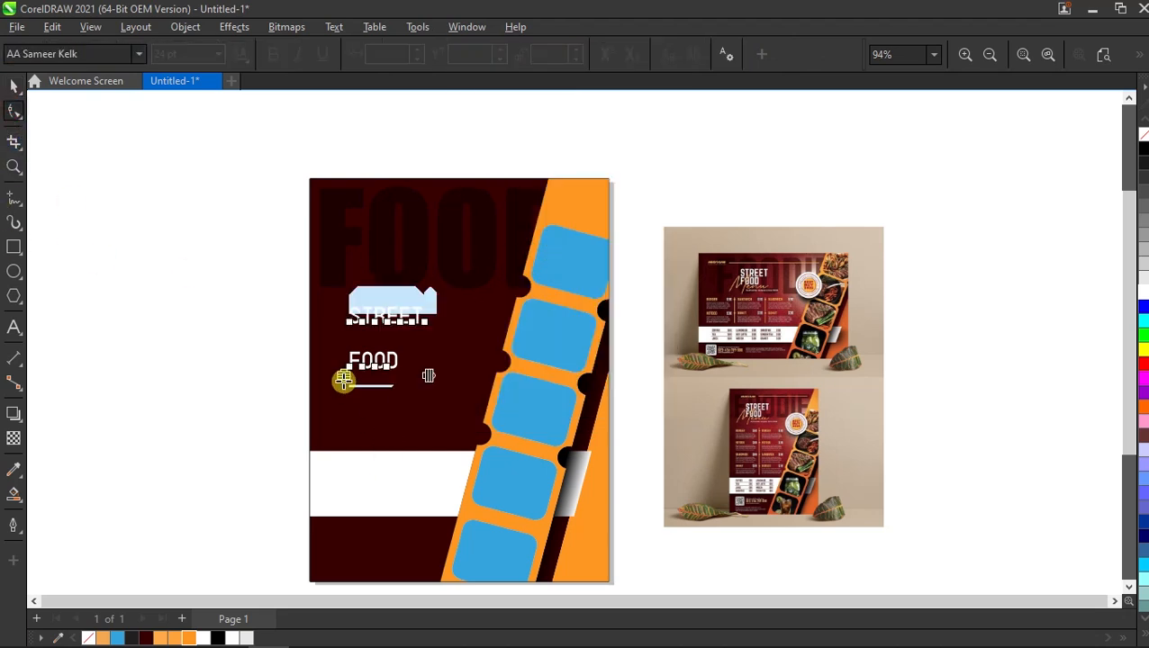
drag(338, 372, 338, 347)
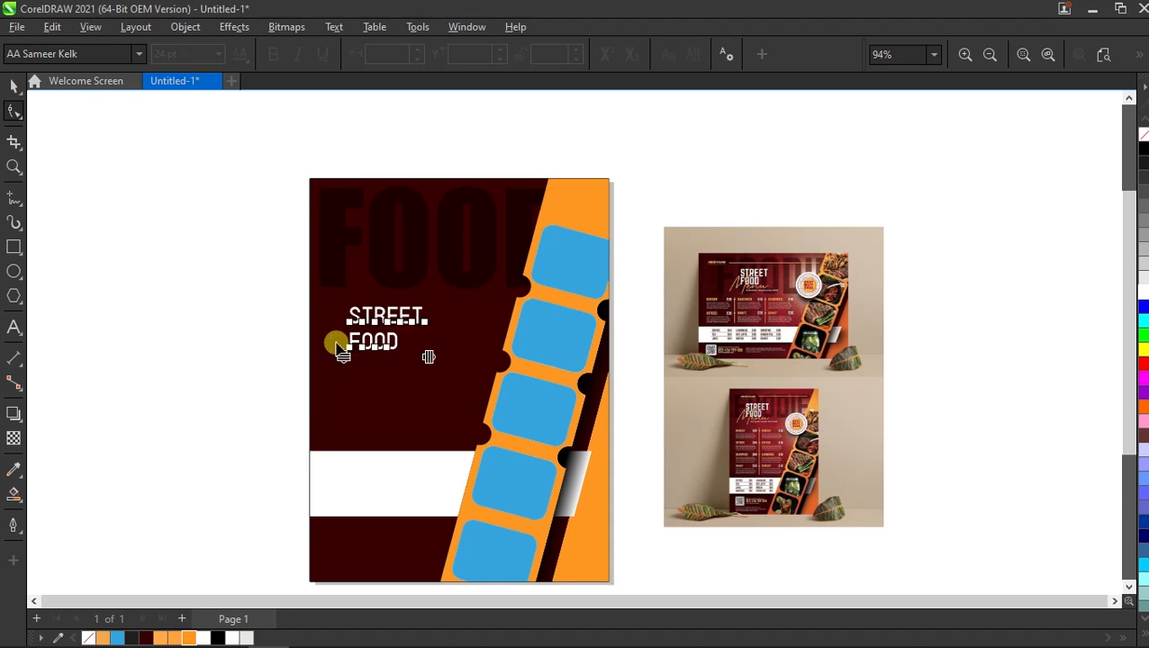
Step: Enlarge the STREET FOOD title to about 27 pt and move it up over the large faded word
click(13, 84)
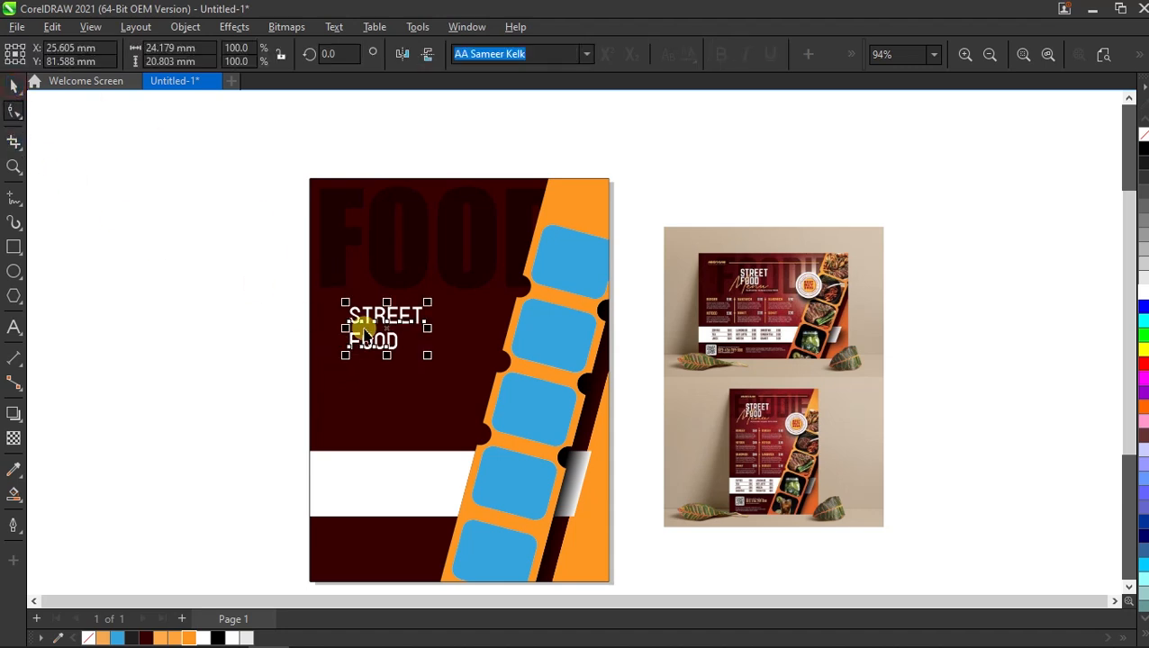
drag(390, 325, 439, 289)
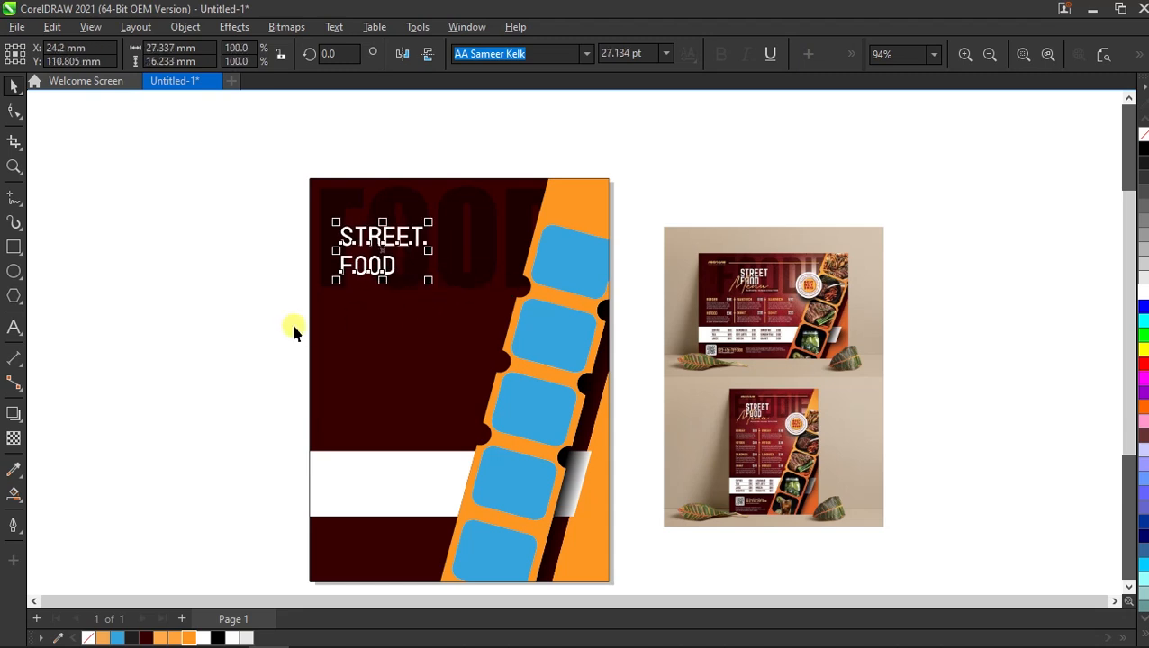
click(191, 343)
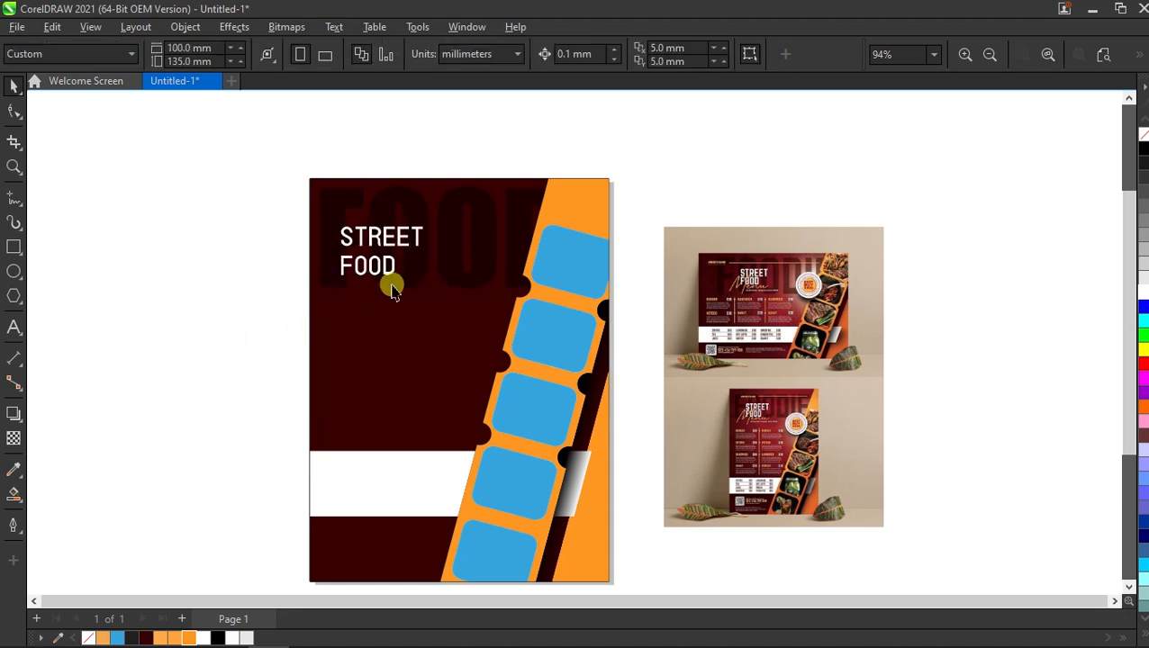
Step: Add the text MENU below the STREET FOOD title and colour it orange
click(14, 327)
text(MEN)
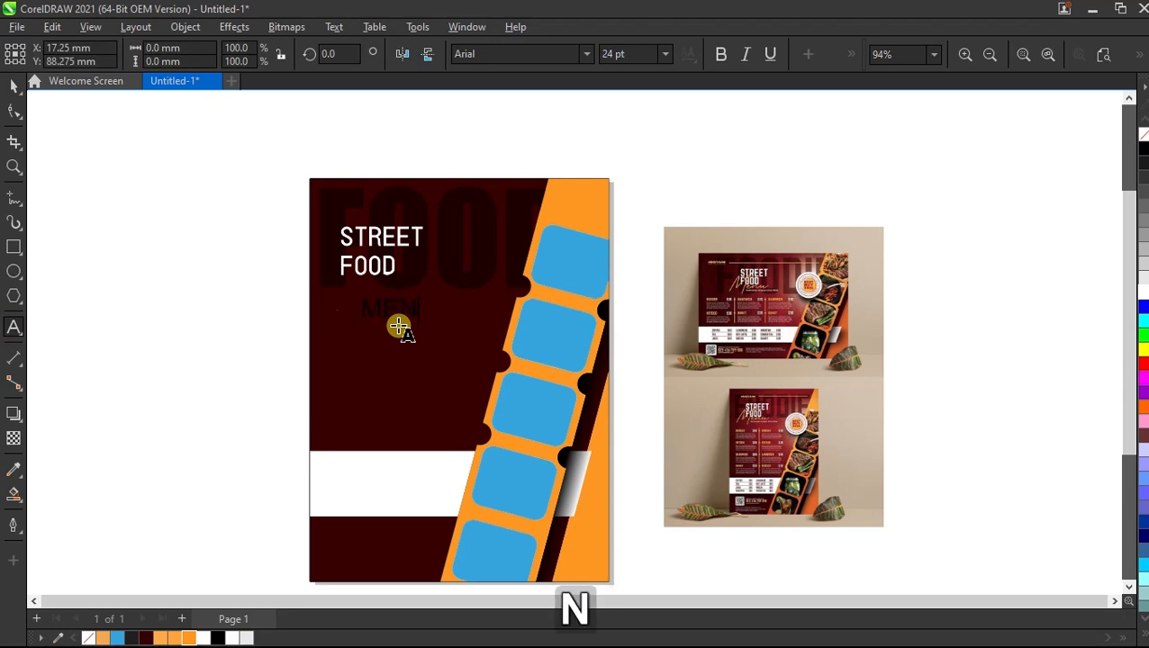
text(U)
key(Escape)
click(9, 84)
right_click(191, 637)
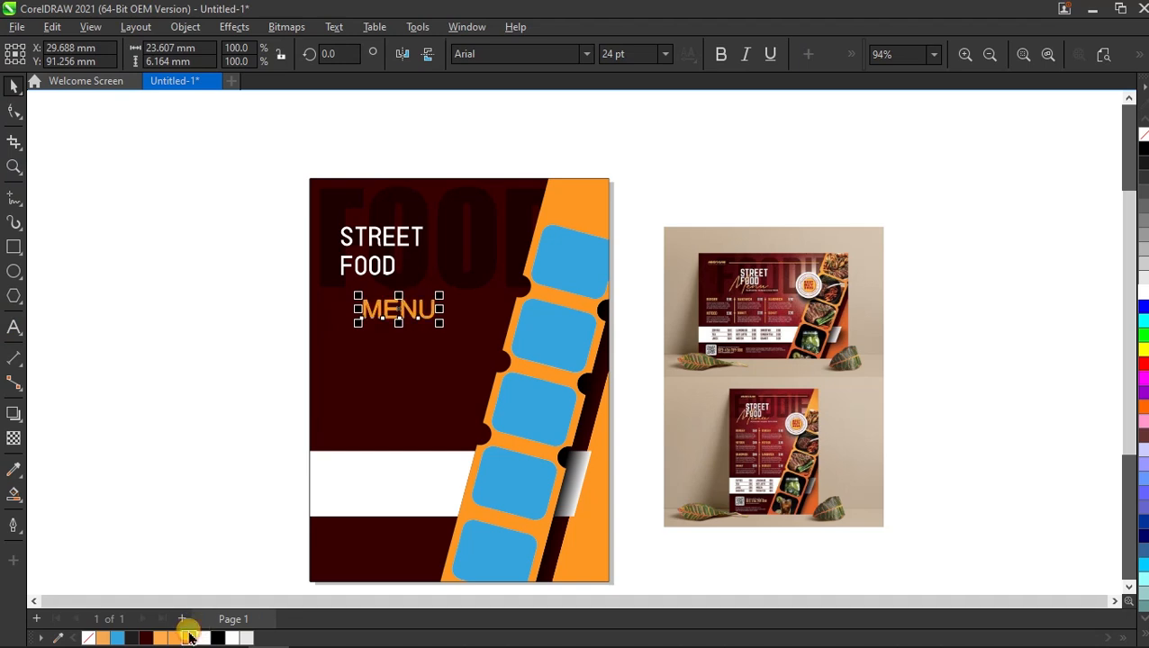
Step: Set the MENU text in the Freestyle Script font
click(587, 54)
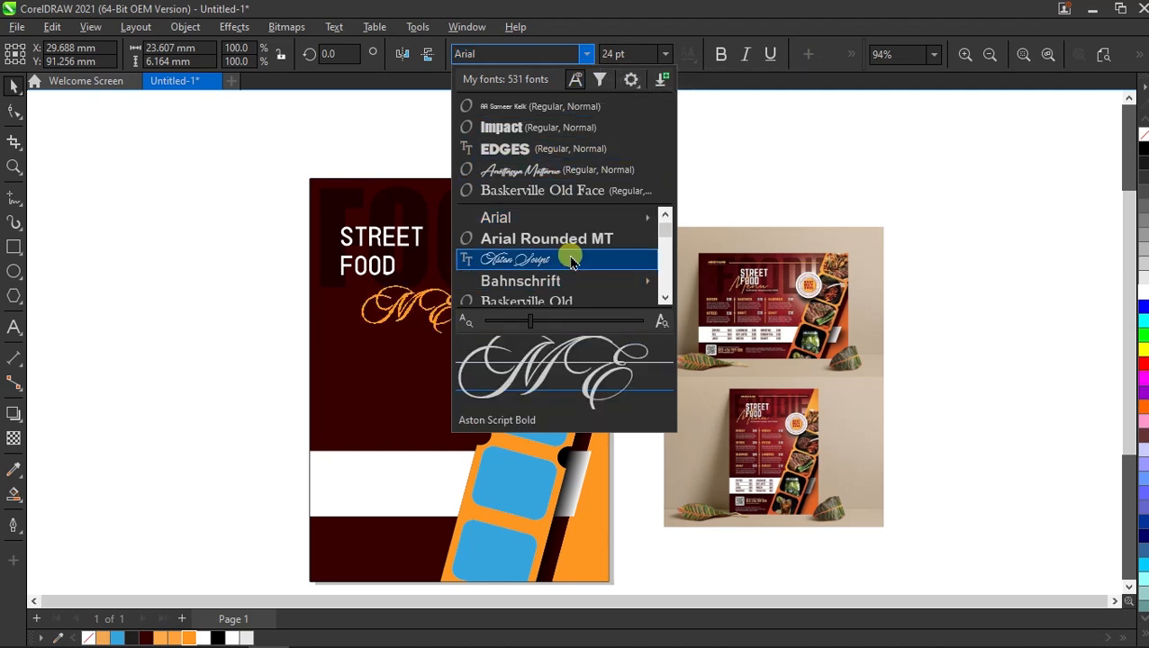
key(Down)
key(Return)
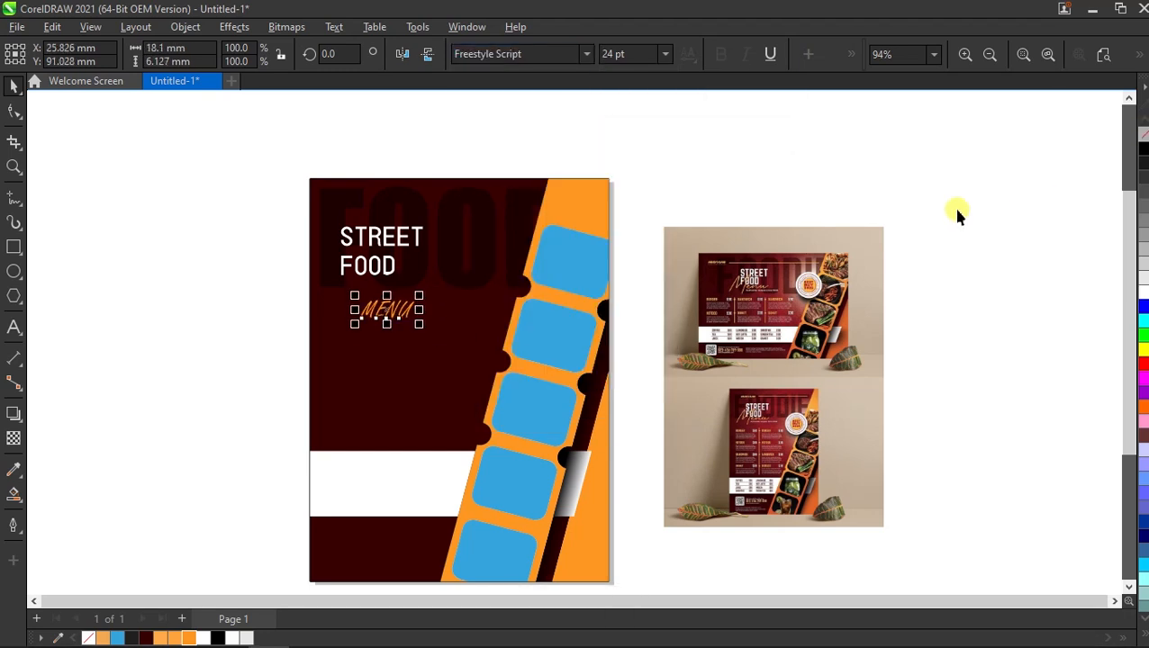
Step: Enlarge the MENU text to about 56 pt and position it overlapping the word FOOD in the title
click(391, 304)
drag(391, 305, 472, 307)
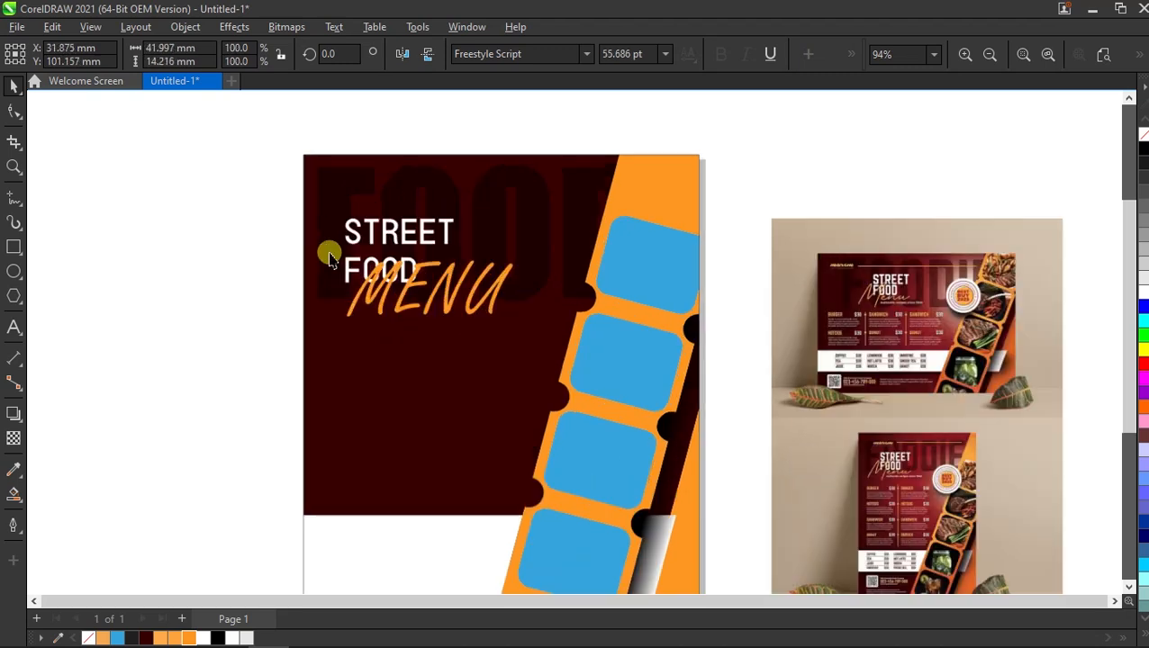
scroll(327, 250, up, 5)
drag(492, 288, 423, 278)
scroll(360, 334, down, 5)
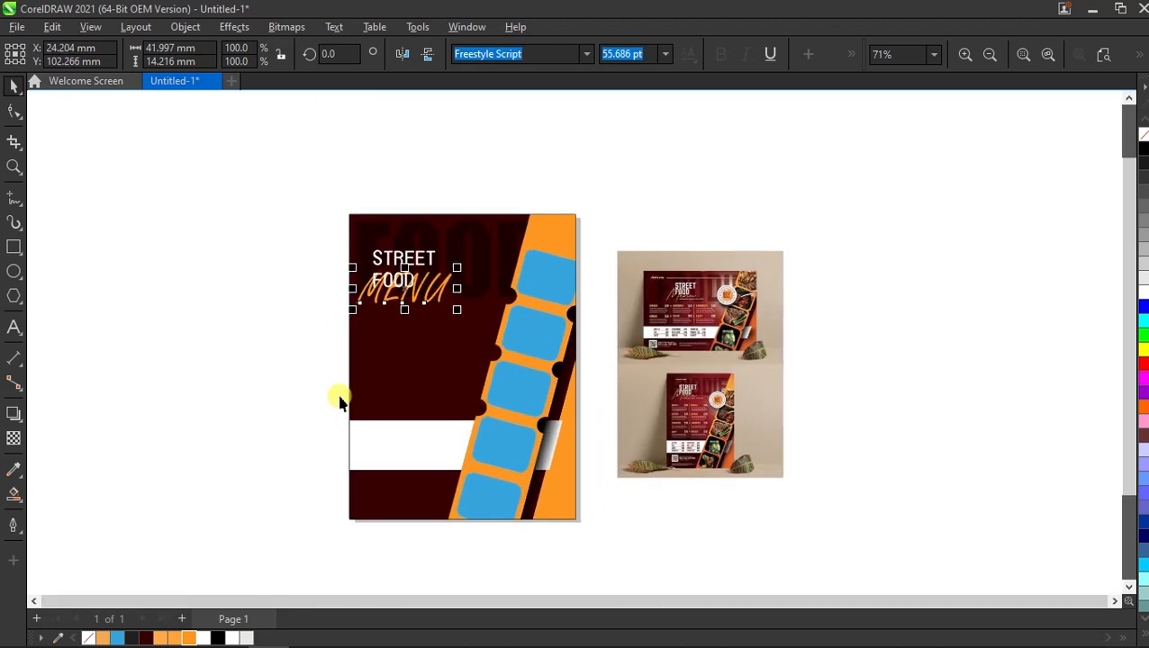
click(206, 382)
Step: Draw a vertical divider line about 45 mm long between the MENU text and the white band
scroll(426, 405, up, 1)
scroll(436, 402, down, 1)
scroll(457, 396, up, 1)
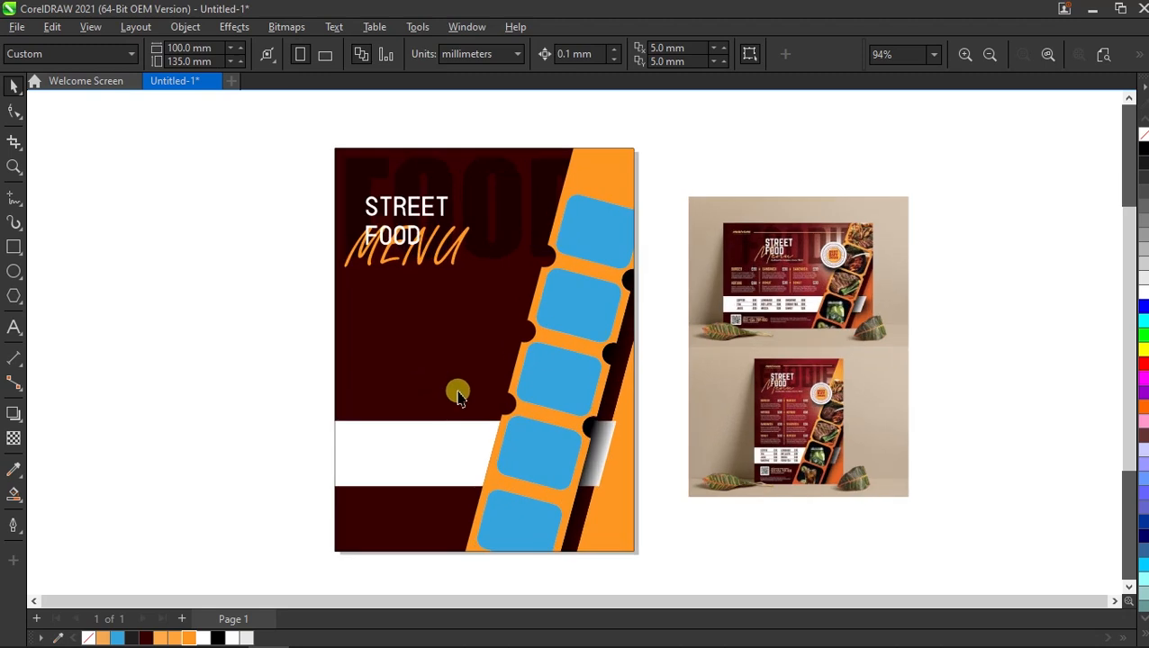
click(10, 204)
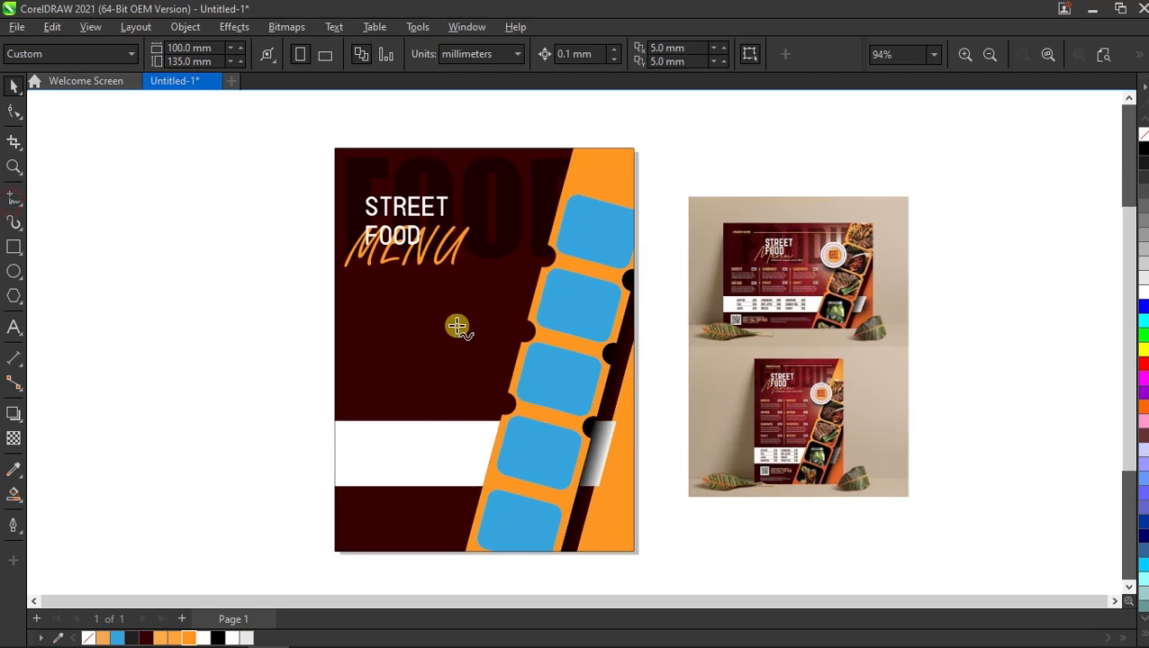
click(425, 276)
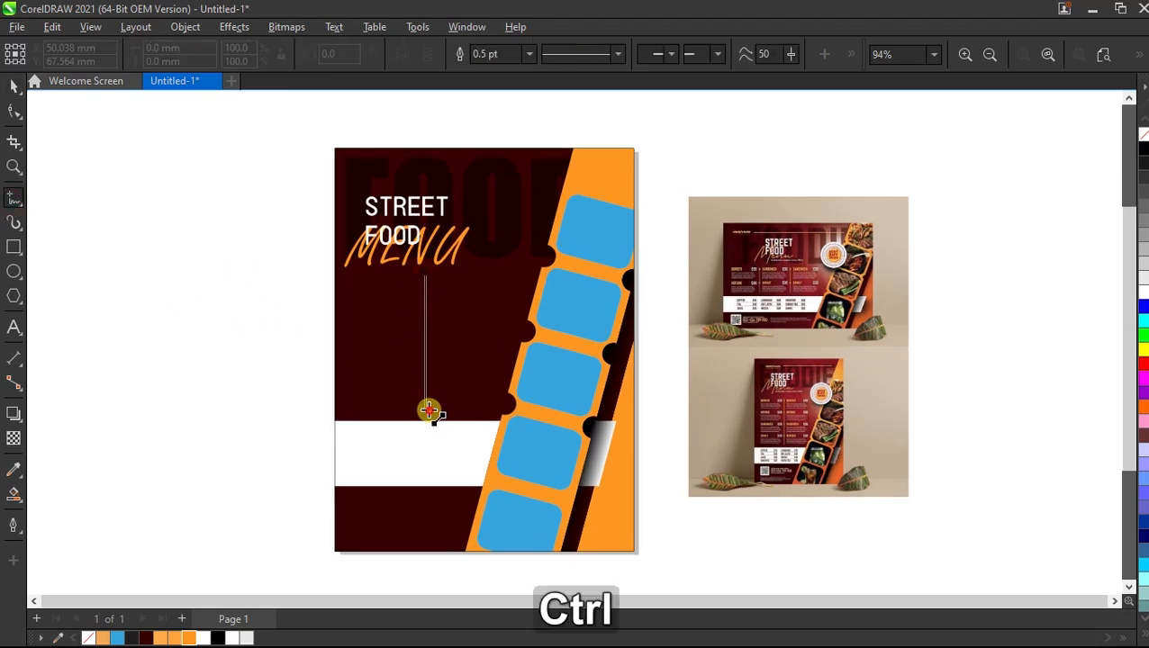
click(426, 414)
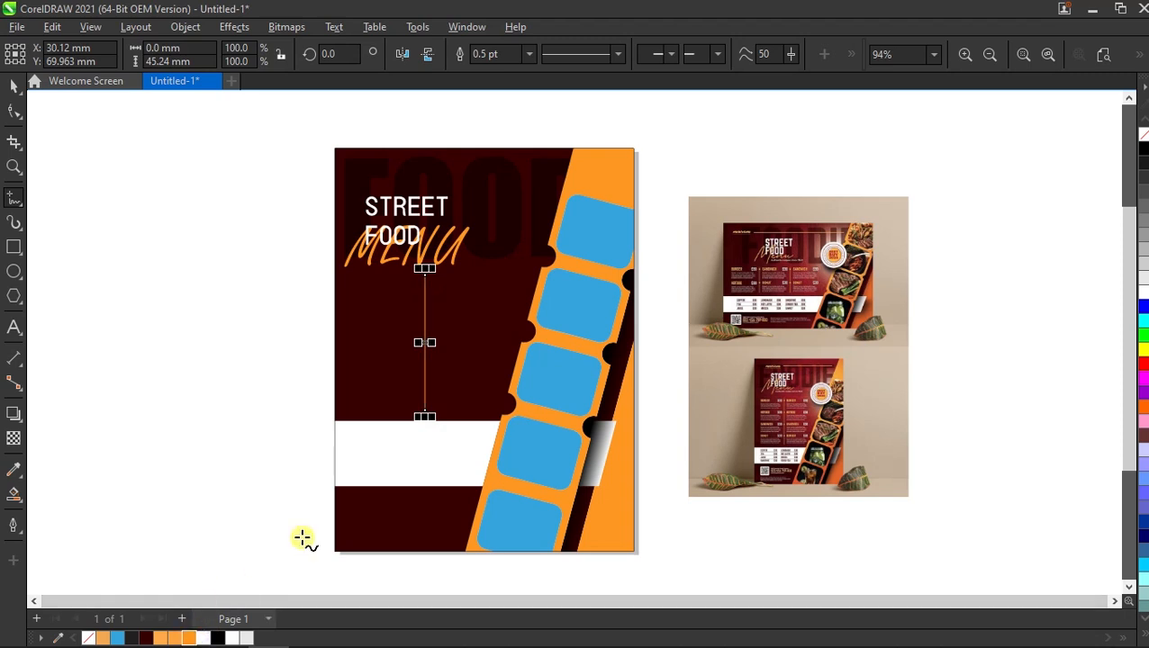
click(16, 85)
click(141, 231)
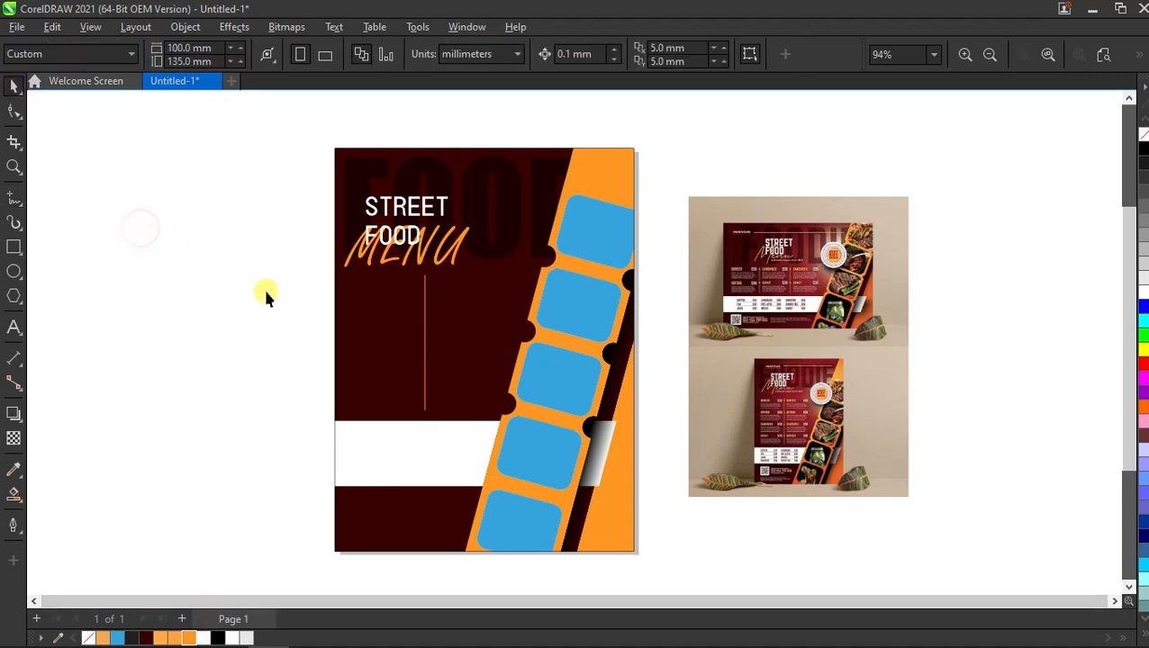
click(15, 329)
scroll(350, 333, up, 1)
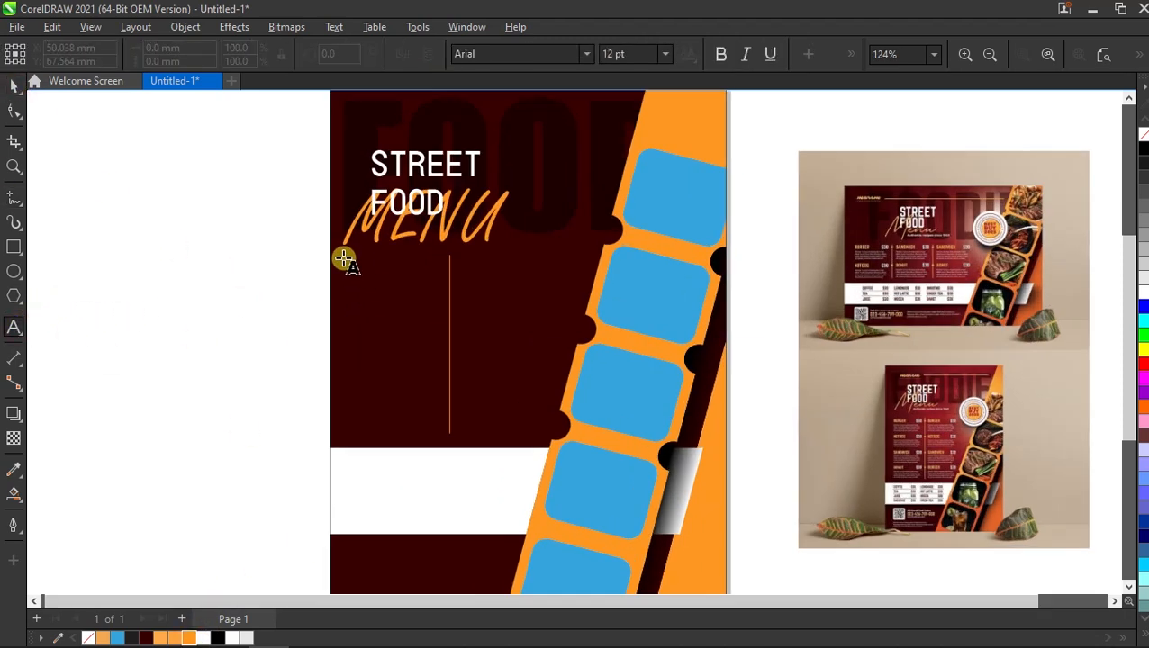
click(397, 327)
key(ctrl+z)
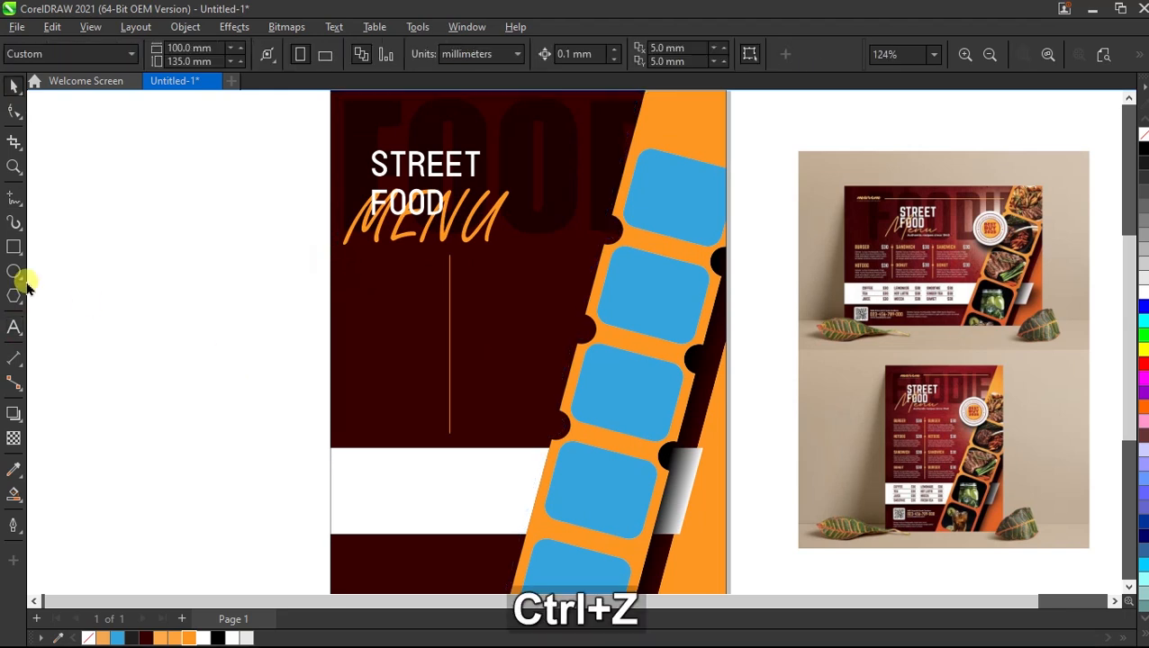
Step: Create a paragraph text frame about 24 by 41 mm left of the divider line and fill it with placeholder text
click(17, 330)
click(353, 262)
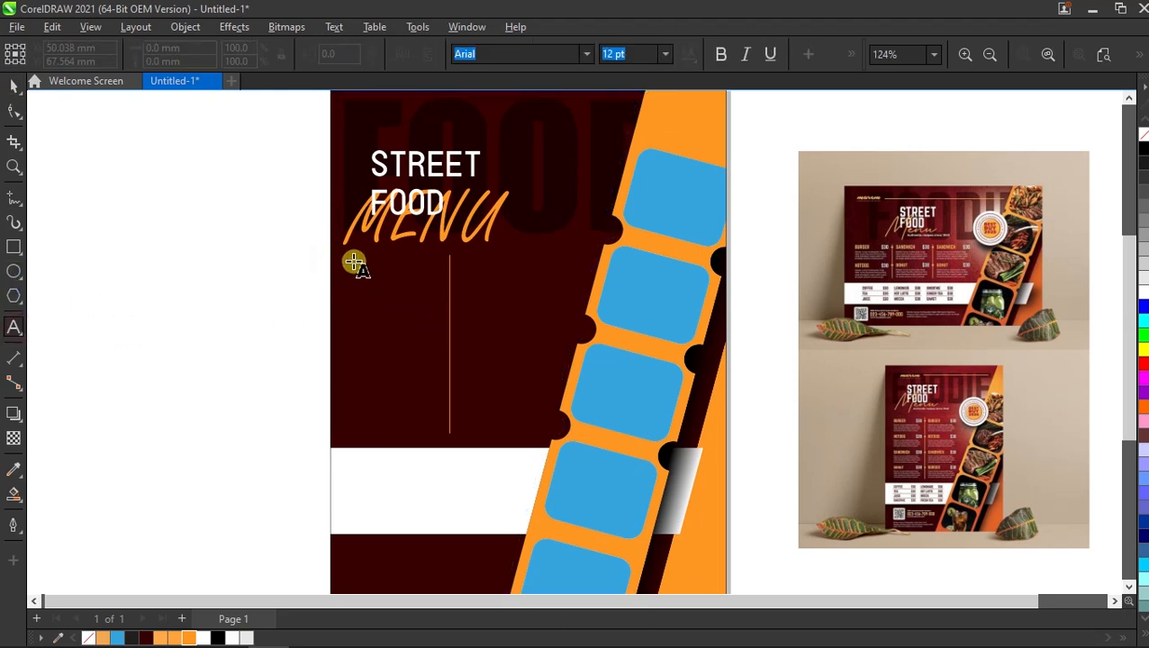
drag(346, 264, 440, 426)
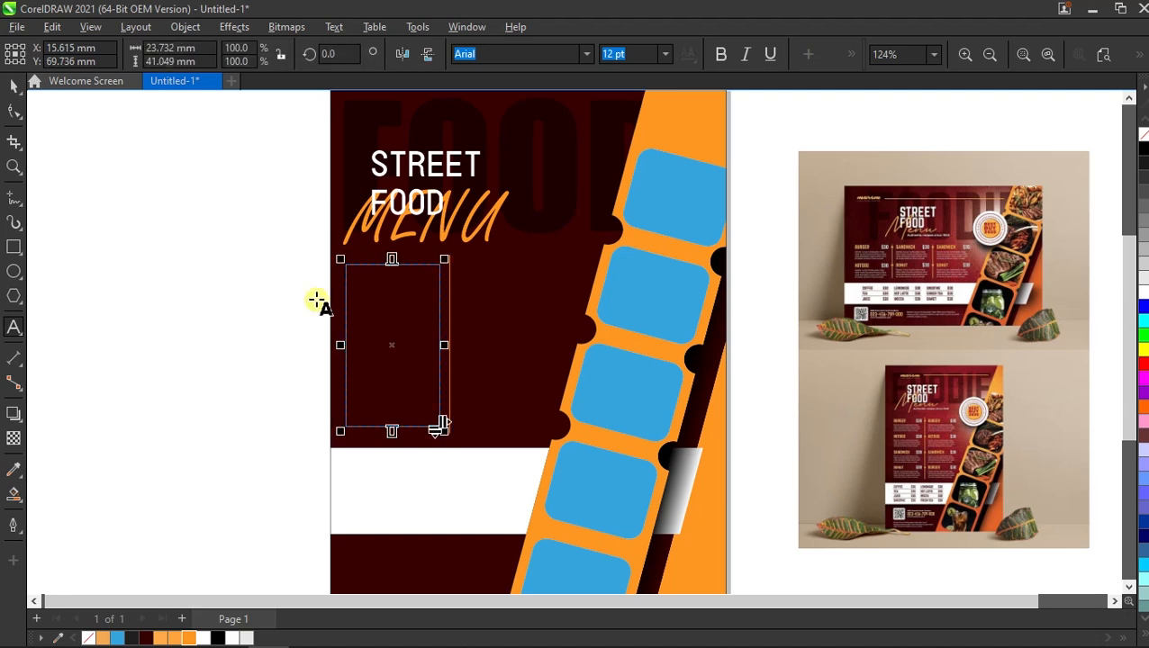
key(ctrl+space)
right_click(410, 331)
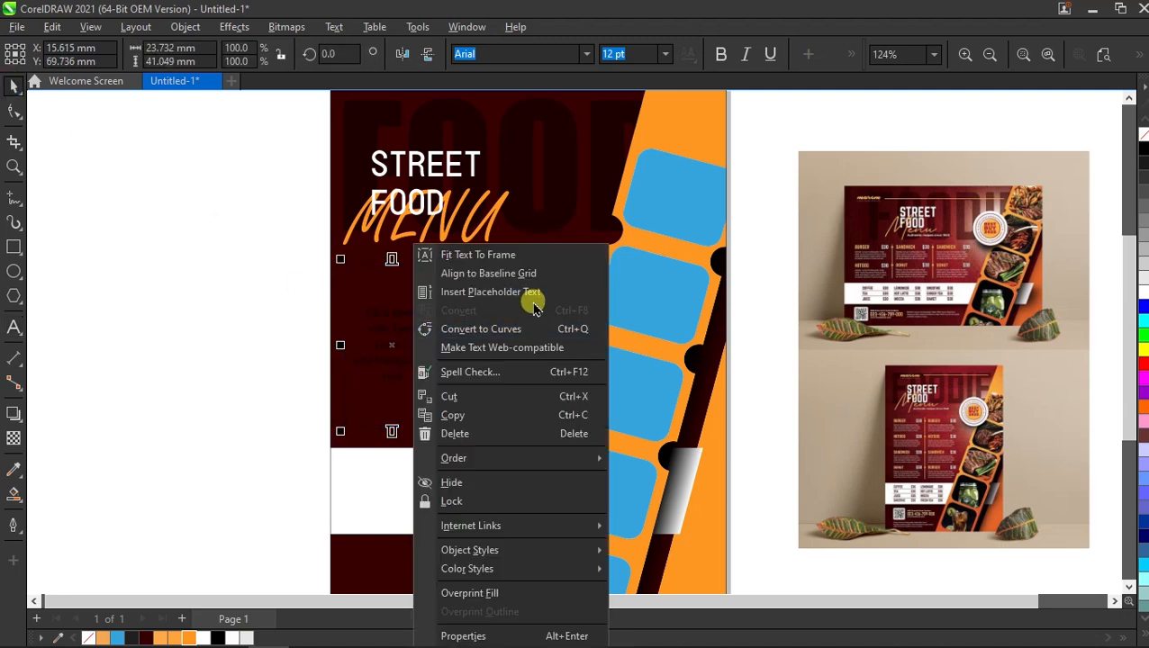
click(534, 293)
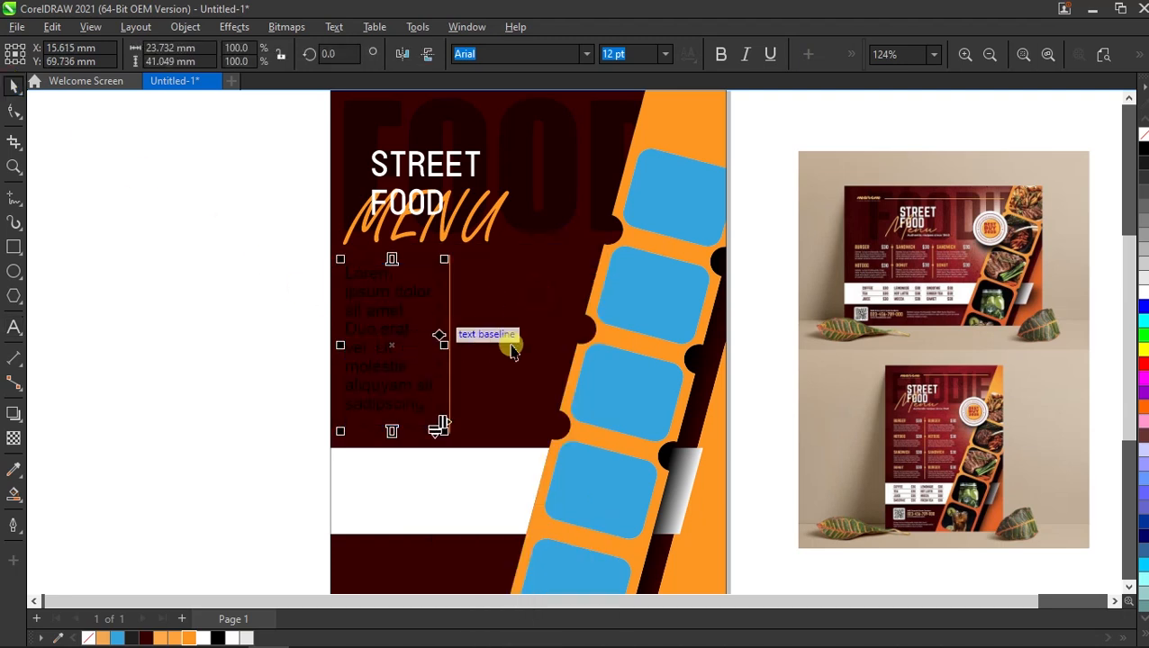
Step: Set the paragraph frame's font size to 7 pt and refill it with placeholder text
click(665, 54)
click(624, 96)
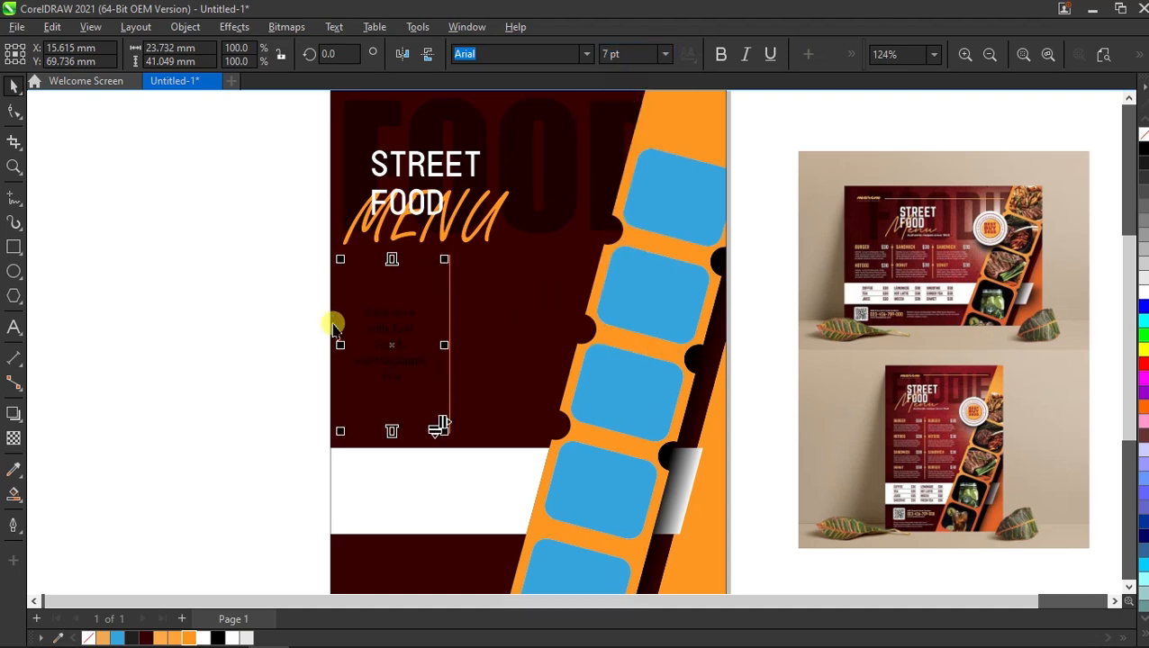
right_click(381, 320)
click(469, 292)
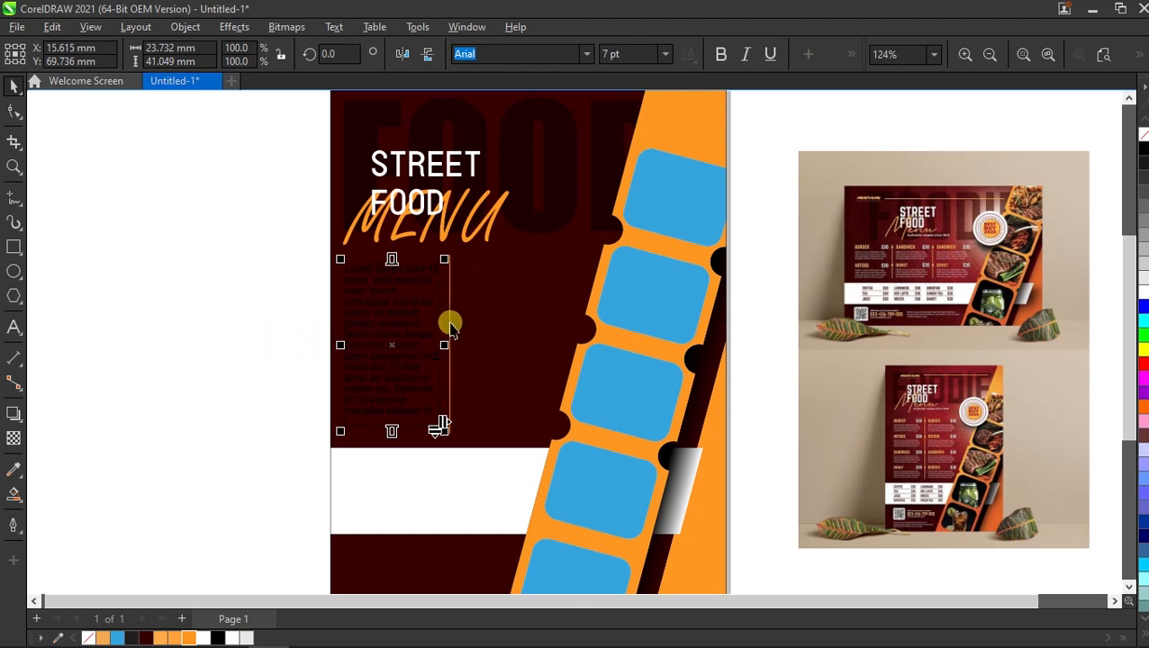
Step: Convert the placeholder paragraph to artistic text and fill it orange
right_click(392, 313)
click(519, 312)
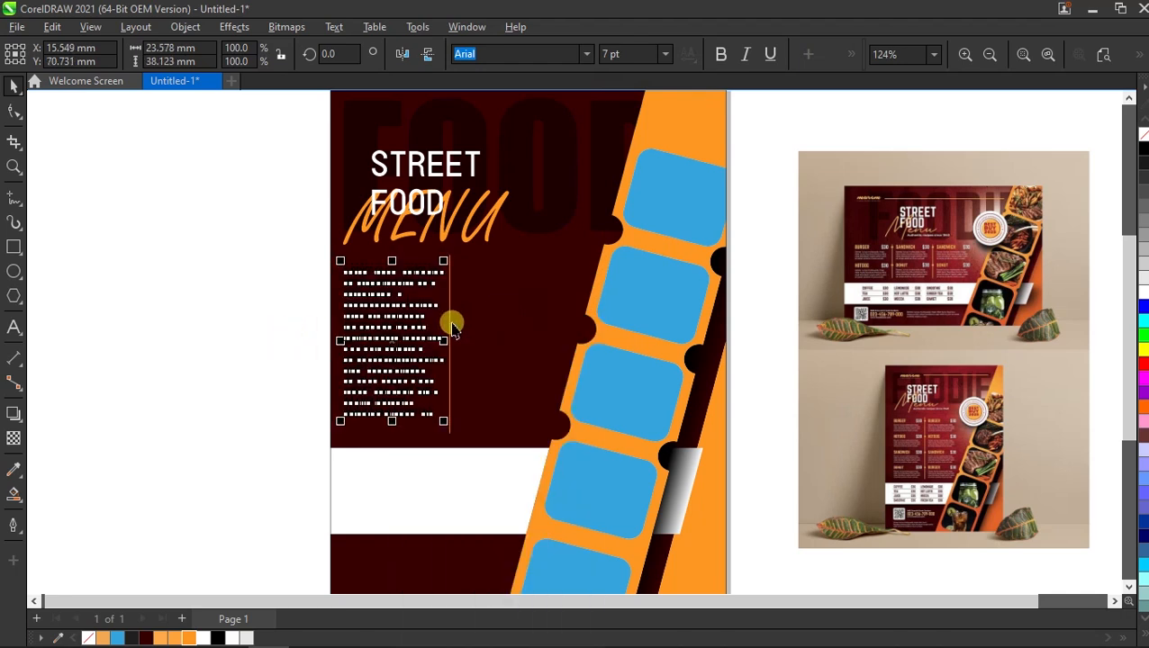
click(185, 639)
click(208, 469)
Step: Duplicate the orange placeholder text block to the right side of the divider line
scroll(333, 277, down, 2)
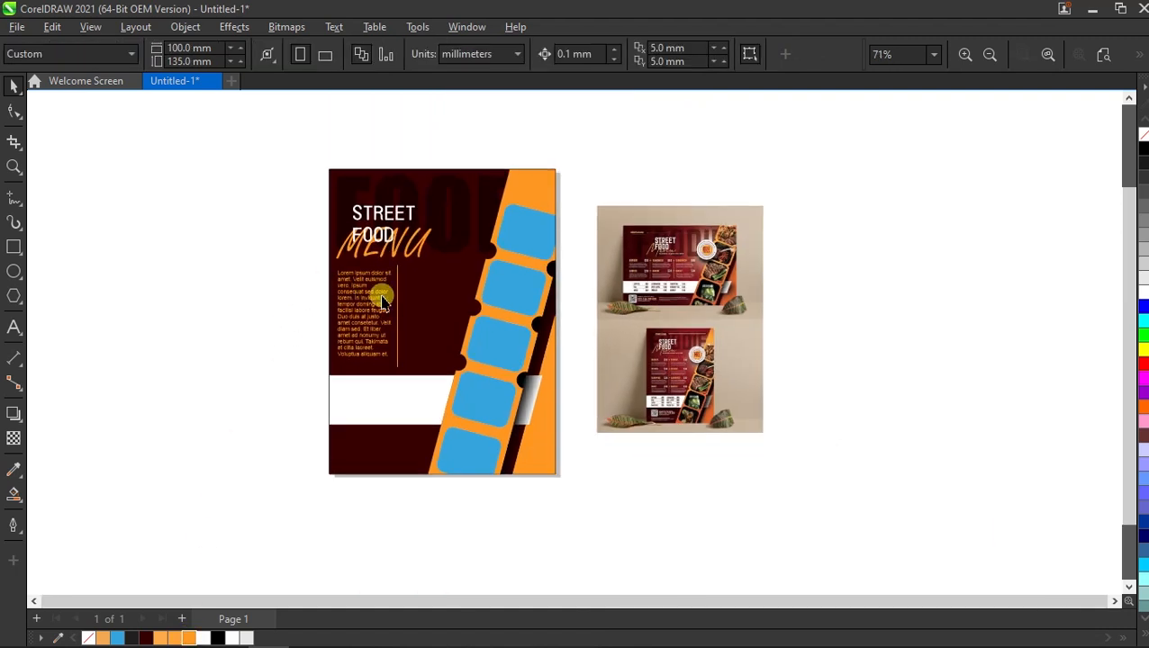
drag(367, 304, 439, 308)
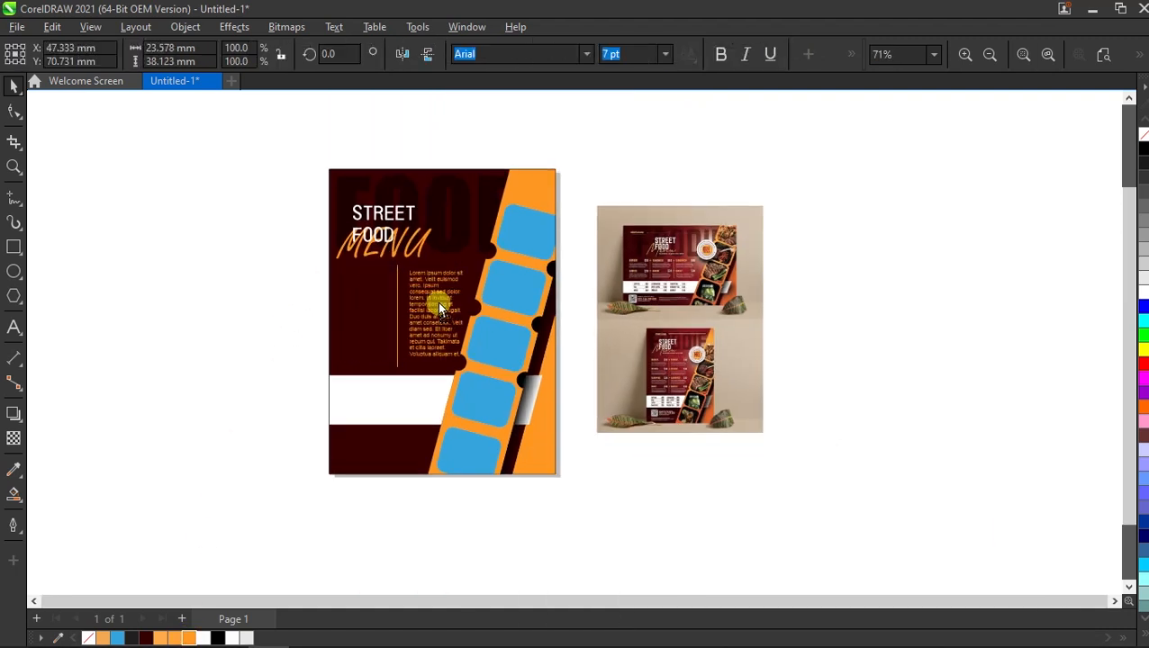
right_click(434, 303)
click(222, 302)
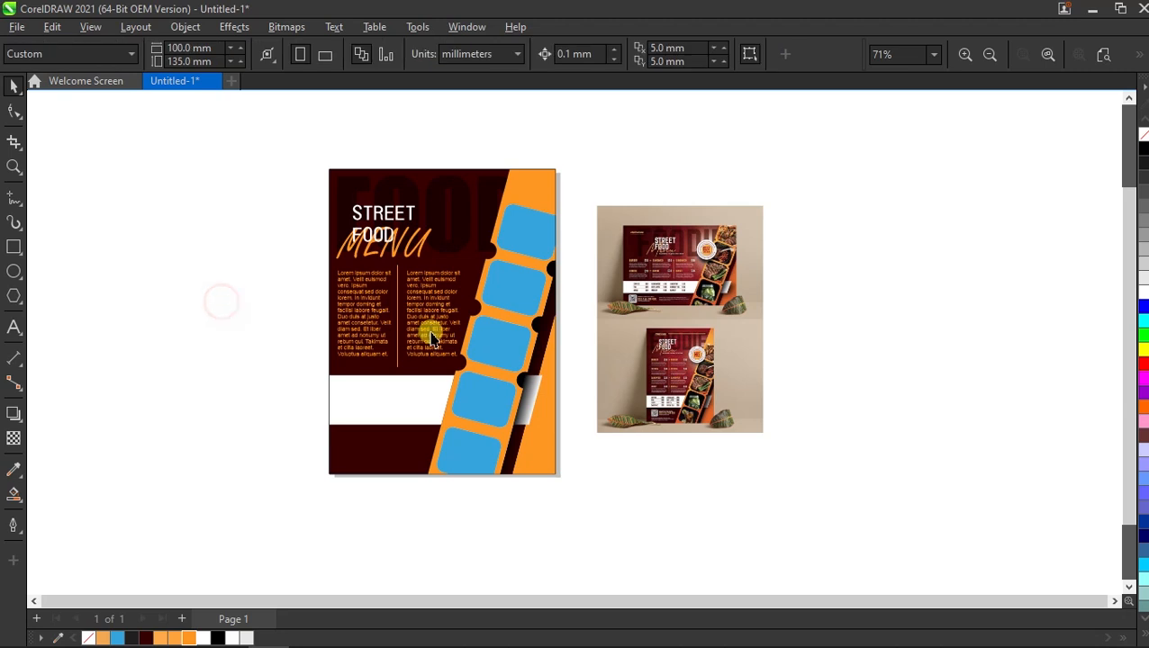
Step: Apply a linear gradient fill to the maroon background from its upper-left corner, running from dark maroon to #78383B
click(433, 334)
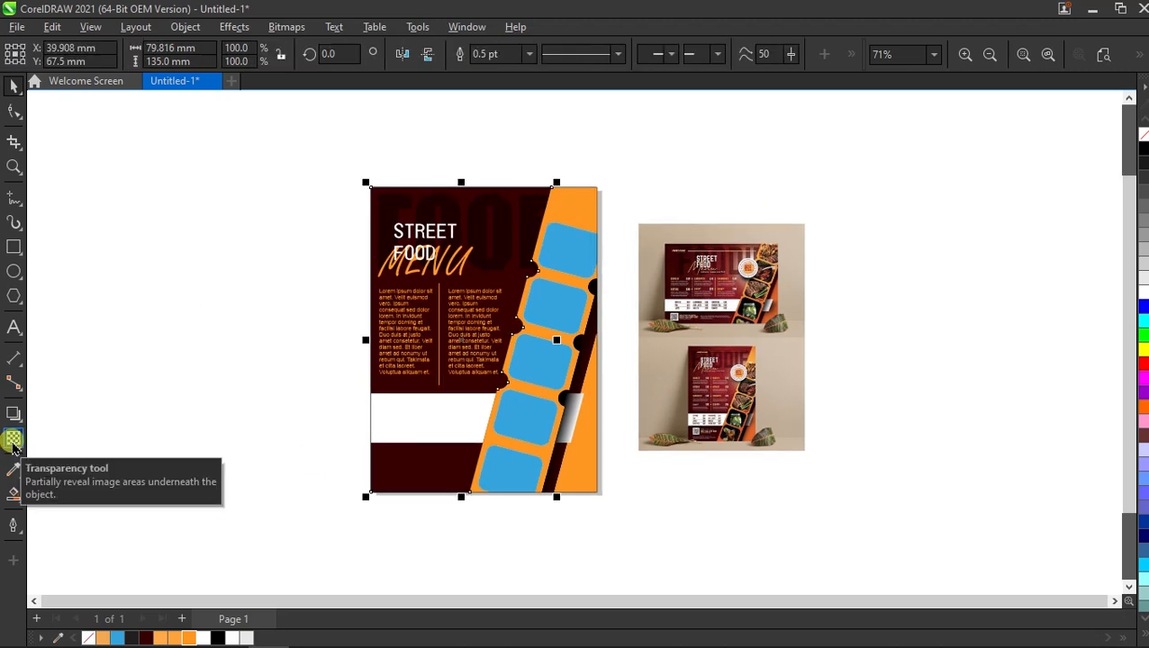
click(13, 488)
click(43, 489)
drag(369, 187, 551, 400)
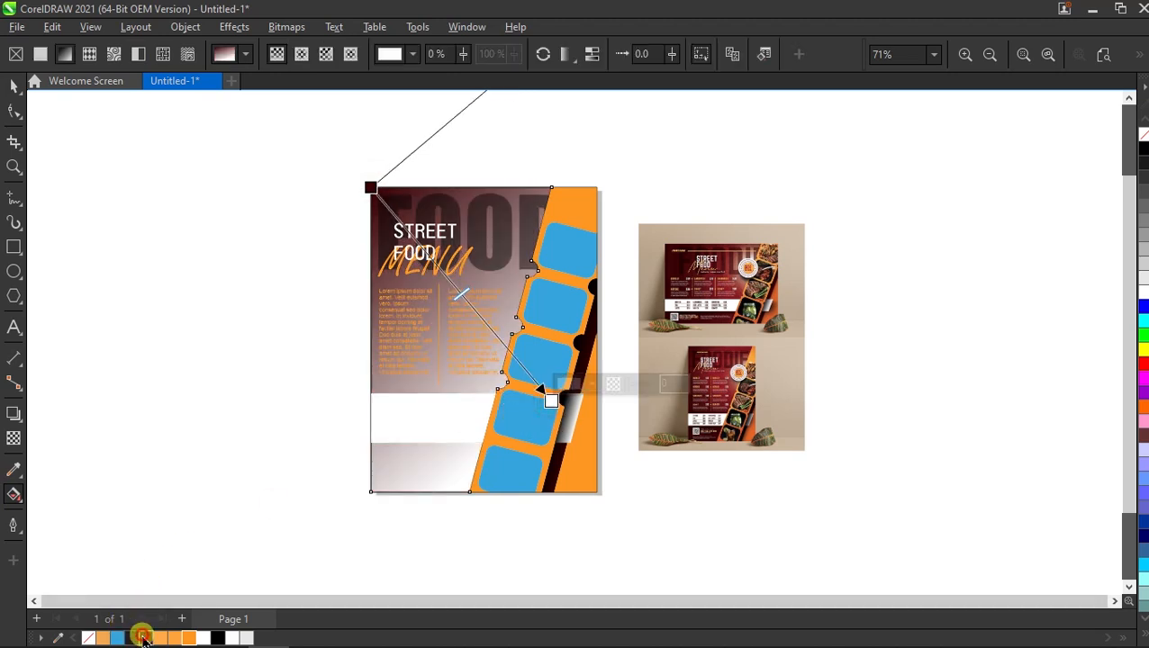
click(144, 638)
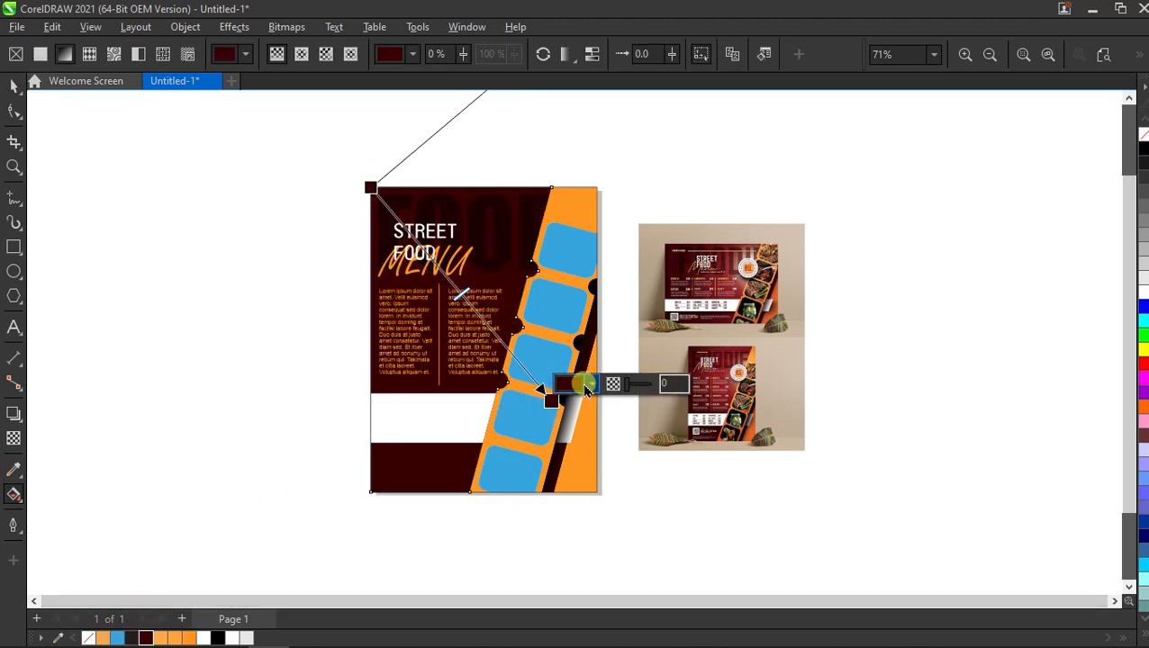
click(585, 385)
click(573, 110)
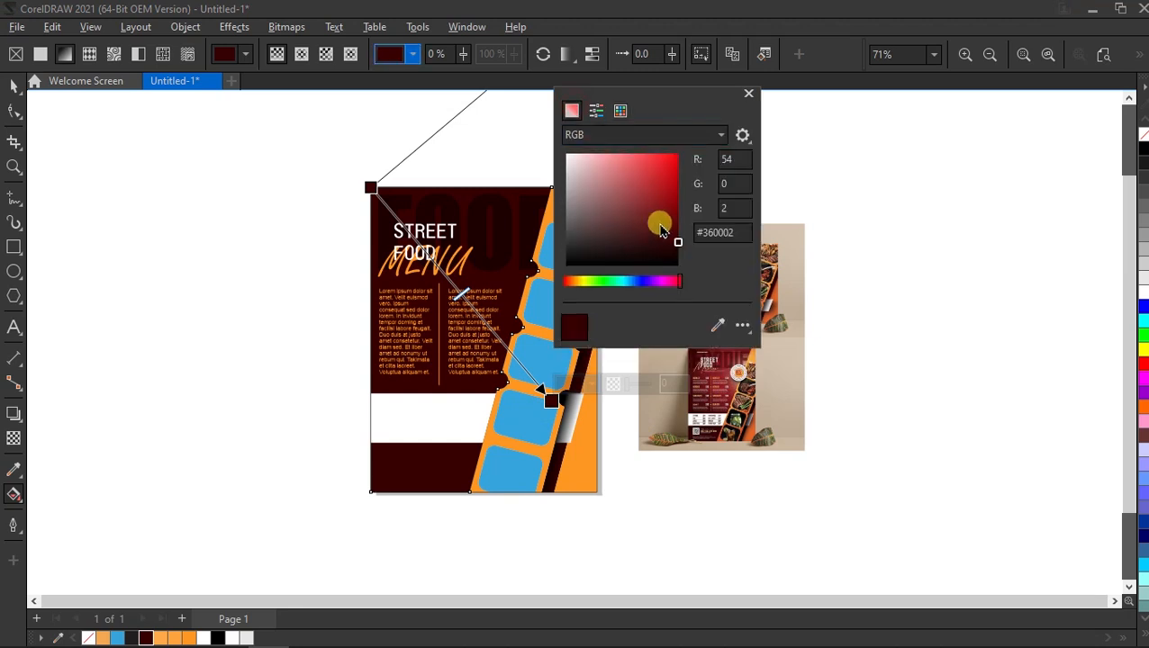
mouse_move(671, 235)
mouse_down()
mouse_move(621, 235)
mouse_move(670, 217)
mouse_move(674, 230)
mouse_move(612, 221)
mouse_move(660, 227)
mouse_move(629, 218)
mouse_up()
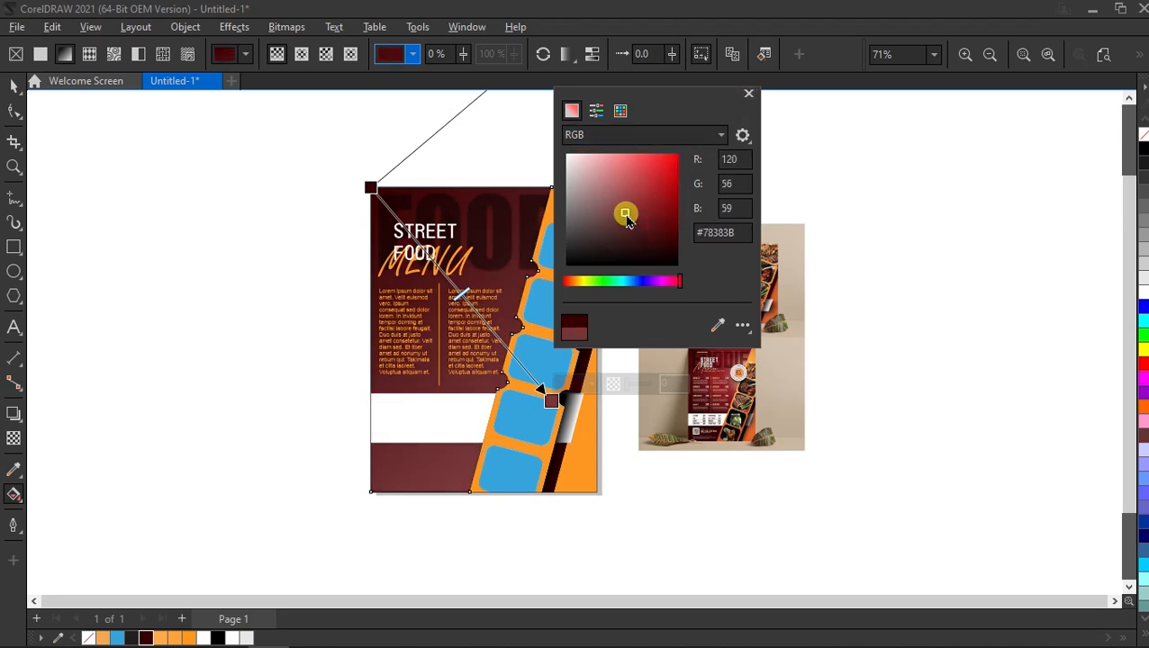
click(748, 94)
scroll(545, 306, down, 1)
scroll(545, 306, up, 1)
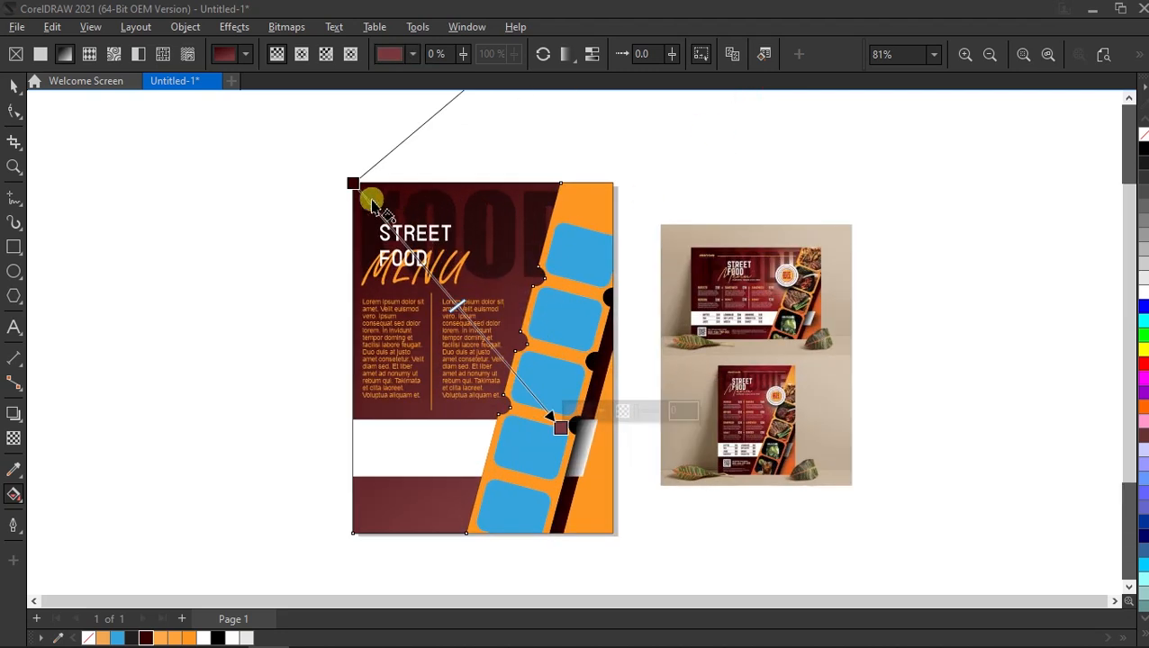
Step: Reposition the background gradient so it runs from the left text column slightly upward toward the flyer's right edge
drag(354, 185, 353, 405)
drag(558, 430, 599, 319)
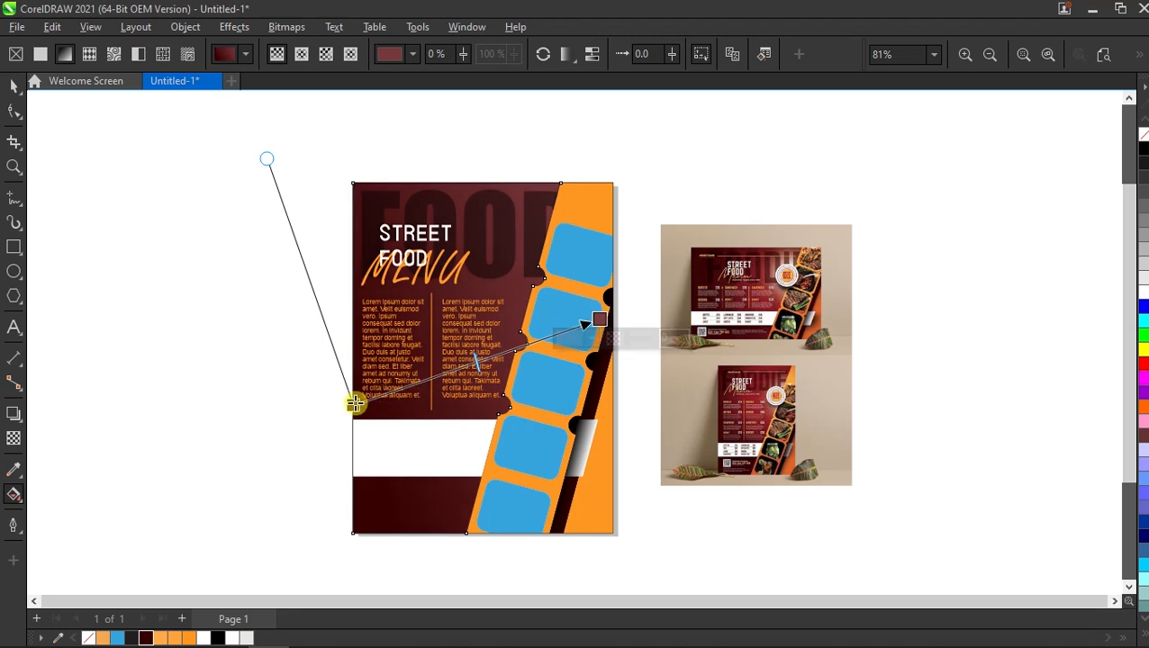
drag(354, 405, 415, 363)
mouse_move(596, 317)
mouse_down()
mouse_move(608, 320)
mouse_move(598, 329)
mouse_up()
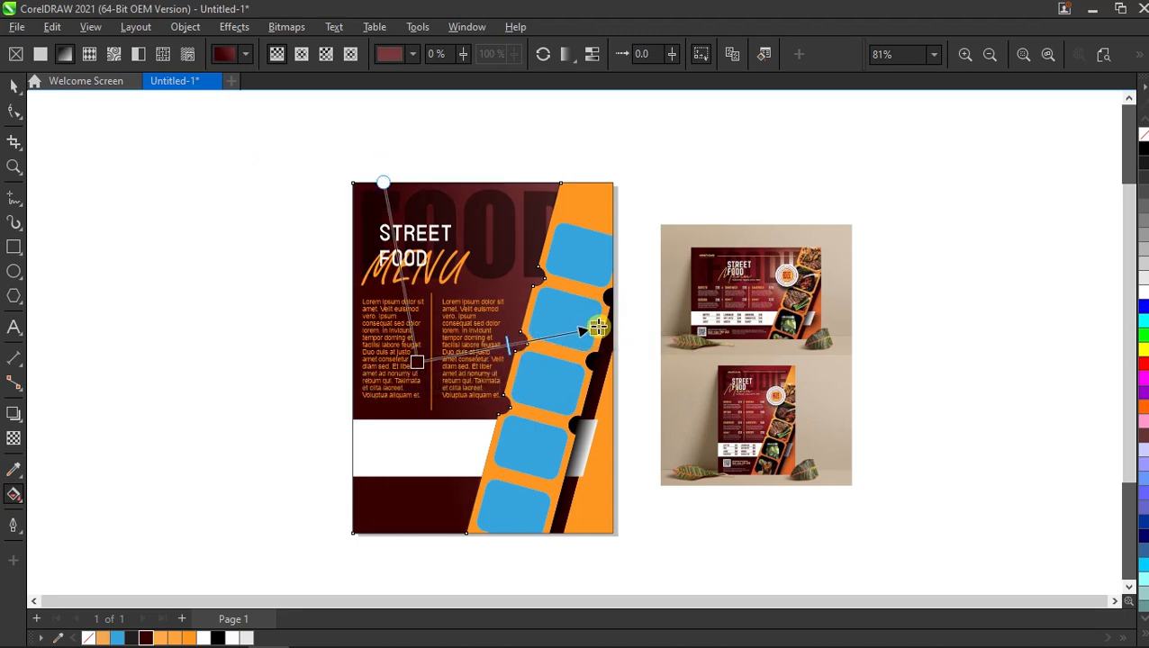
click(11, 83)
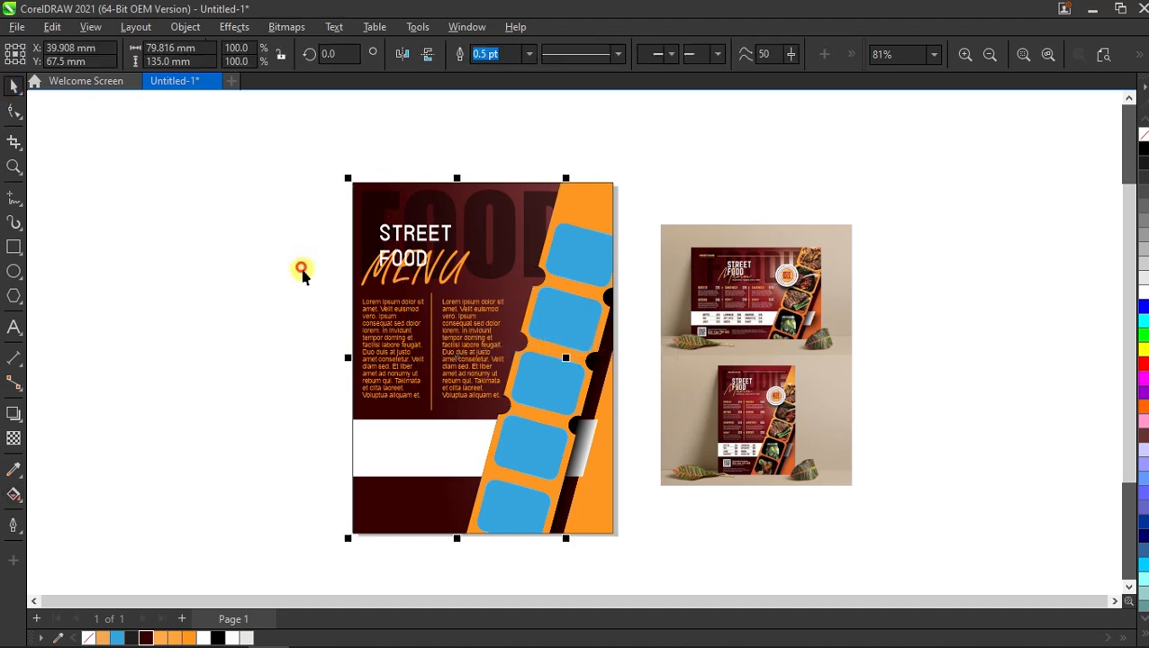
click(302, 269)
Step: Recolor the film strip frame with a darker orange
scroll(441, 402, down, 1)
scroll(468, 403, up, 1)
scroll(589, 288, up, 1)
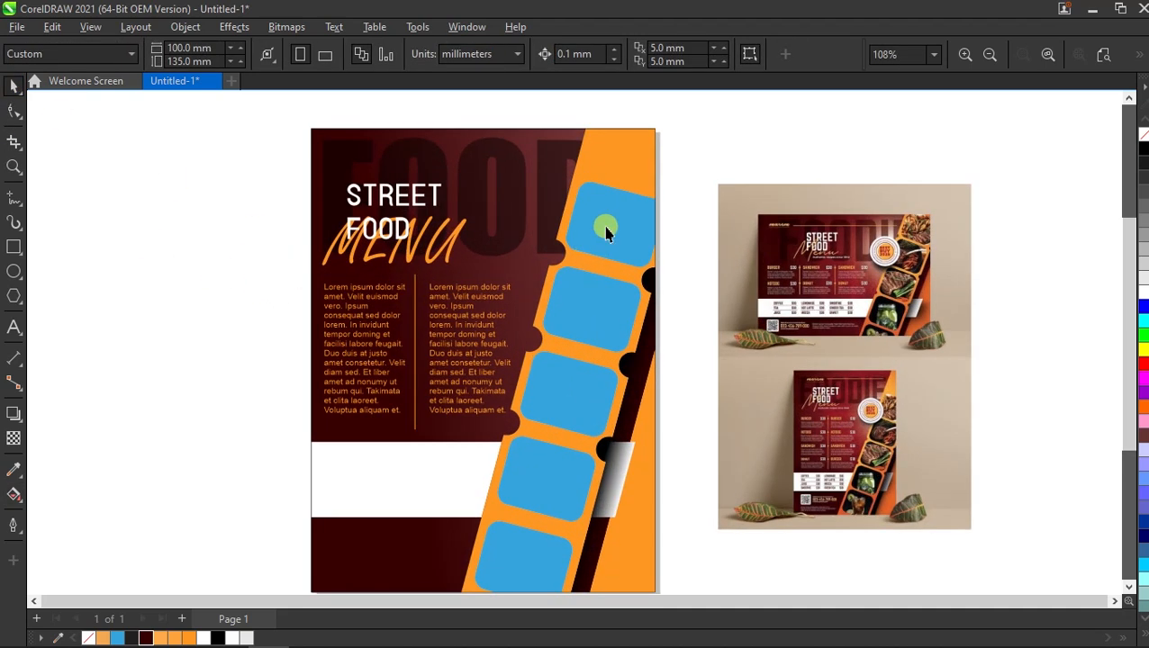
click(595, 230)
scroll(630, 207, down, 1)
click(680, 175)
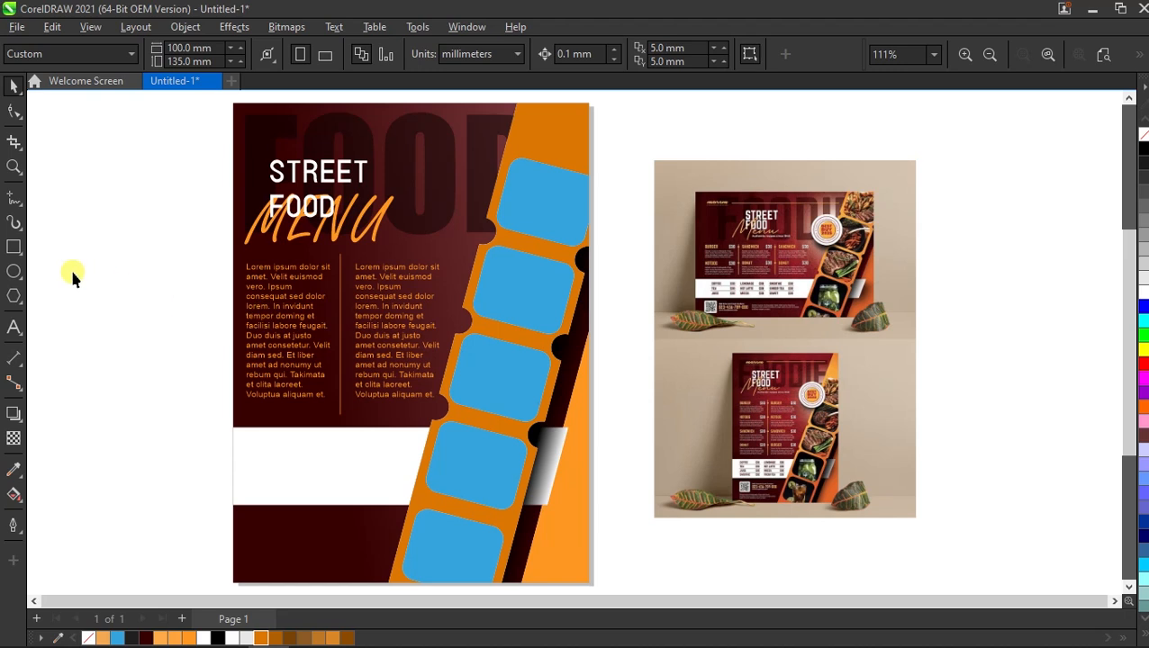
Step: Draw a white circle about 26 mm wide over the film strip's upper-left edge, with two smaller concentric copies, the innermost about 15 mm
key(F7)
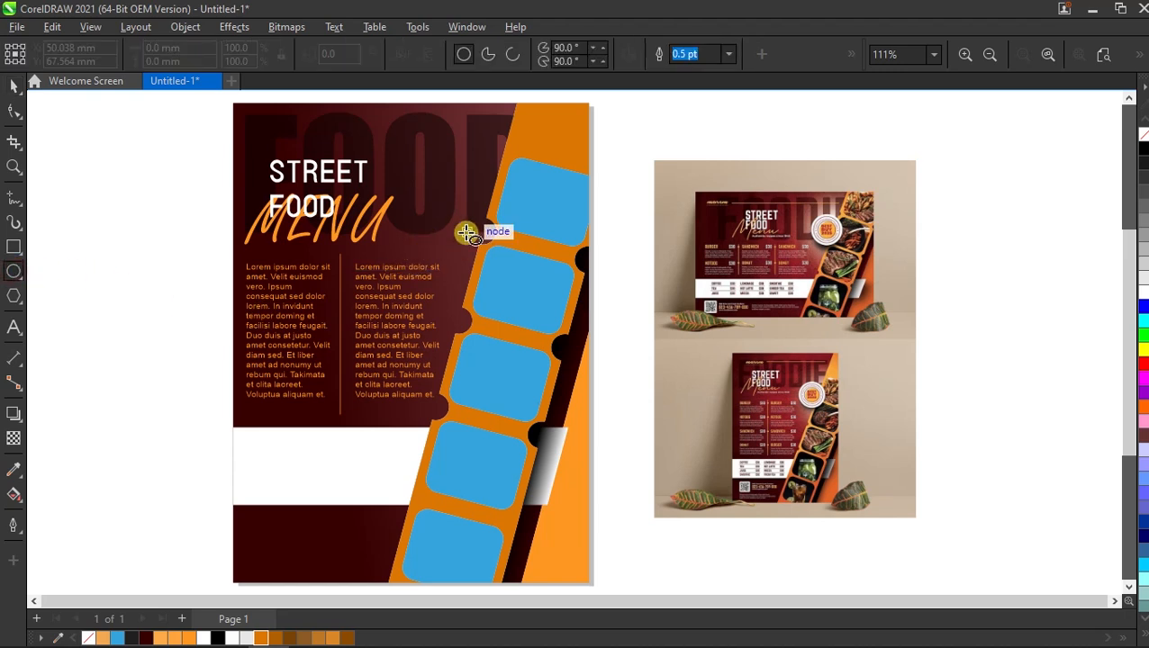
drag(467, 233, 512, 267)
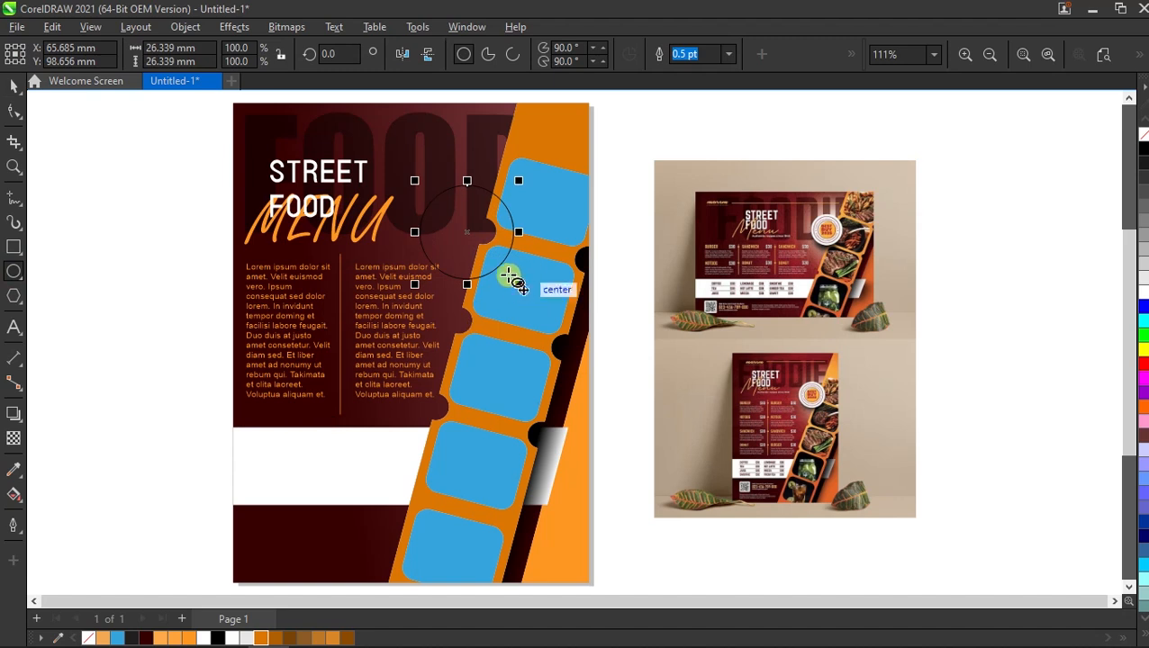
key(space)
drag(520, 278, 536, 299)
scroll(546, 308, up, 1)
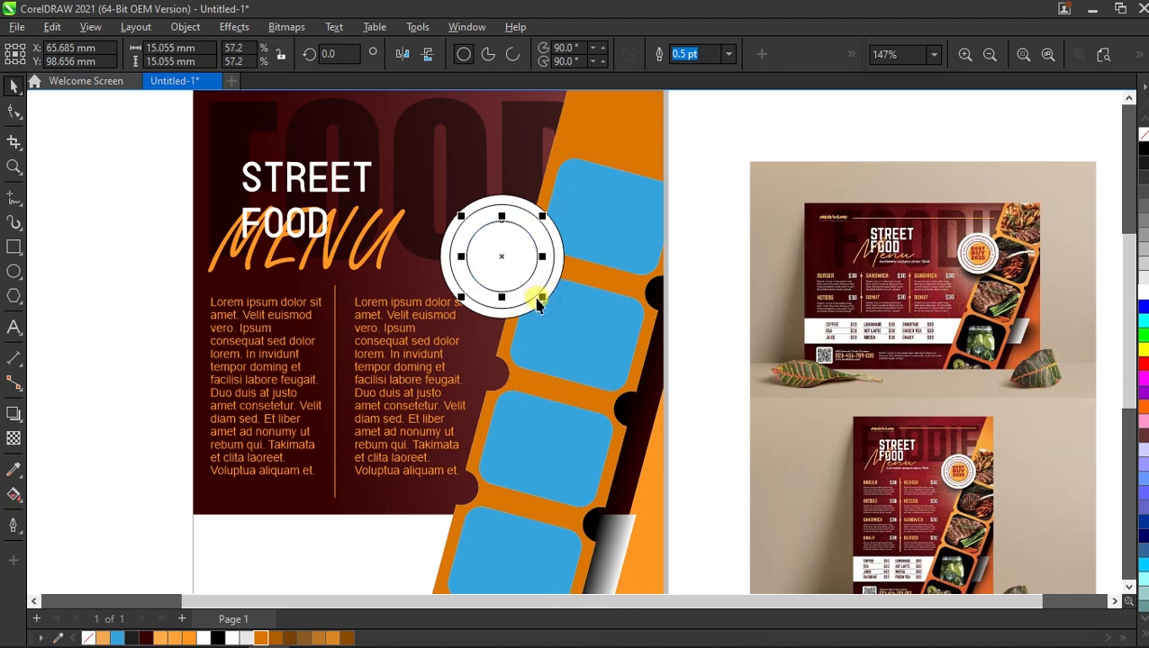
scroll(535, 302, down, 1)
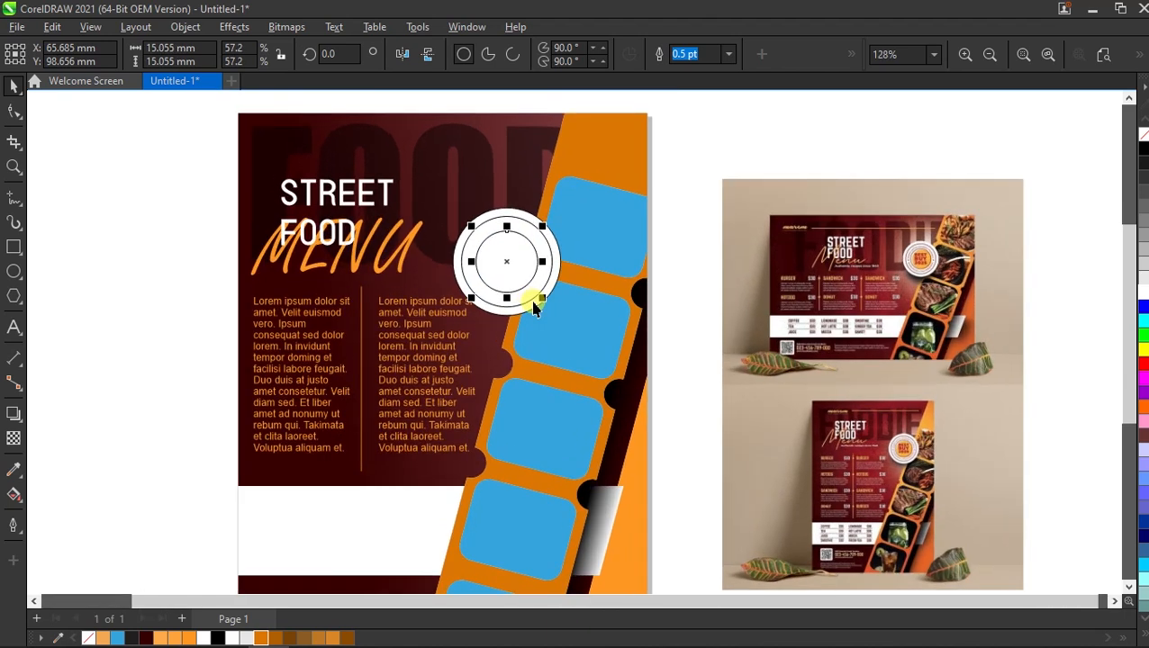
Step: Fill the innermost circle with dark orange and give all the badge circles a light orange outline
click(261, 637)
click(223, 349)
scroll(502, 285, down, 1)
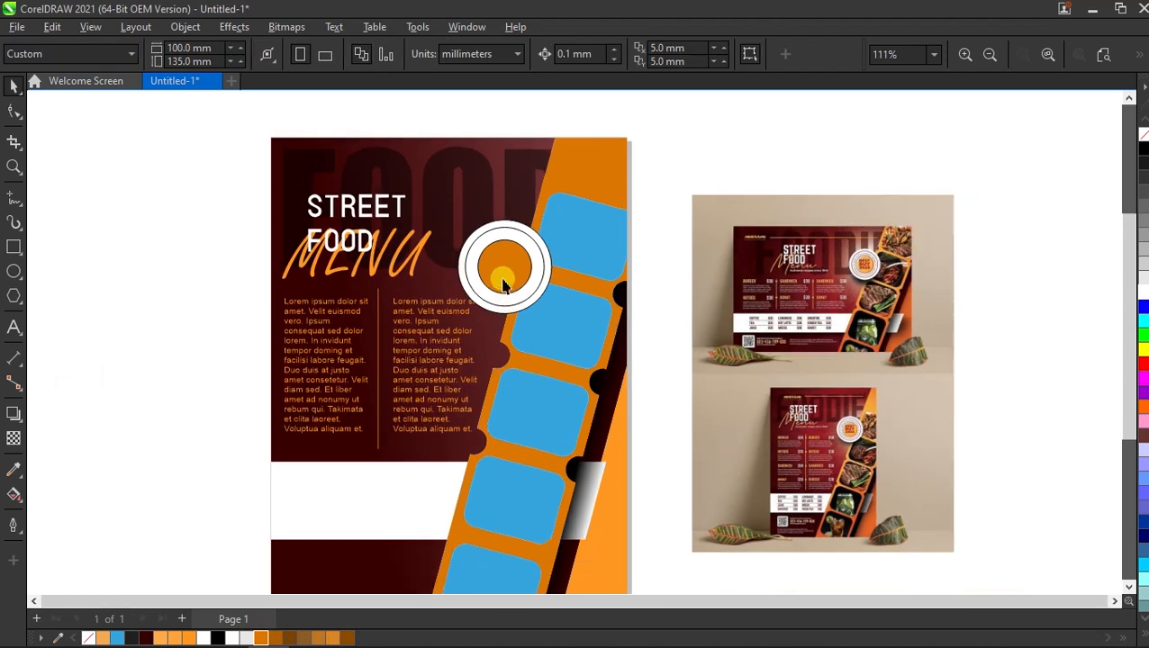
drag(608, 104, 451, 323)
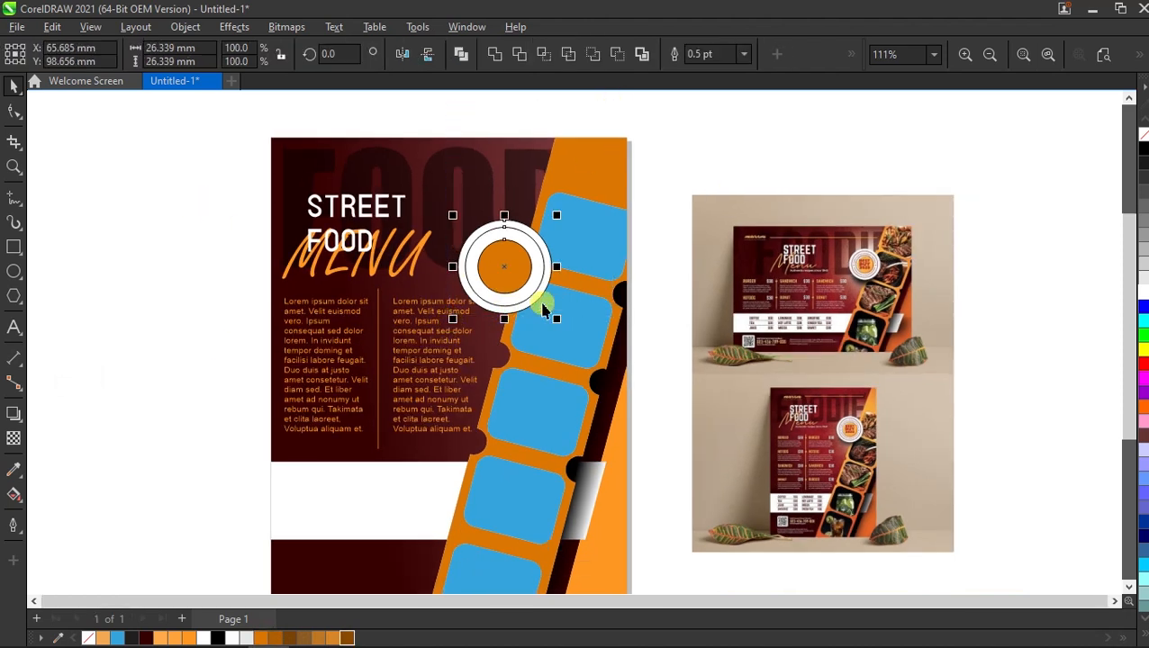
right_click(186, 637)
scroll(474, 232, up, 1)
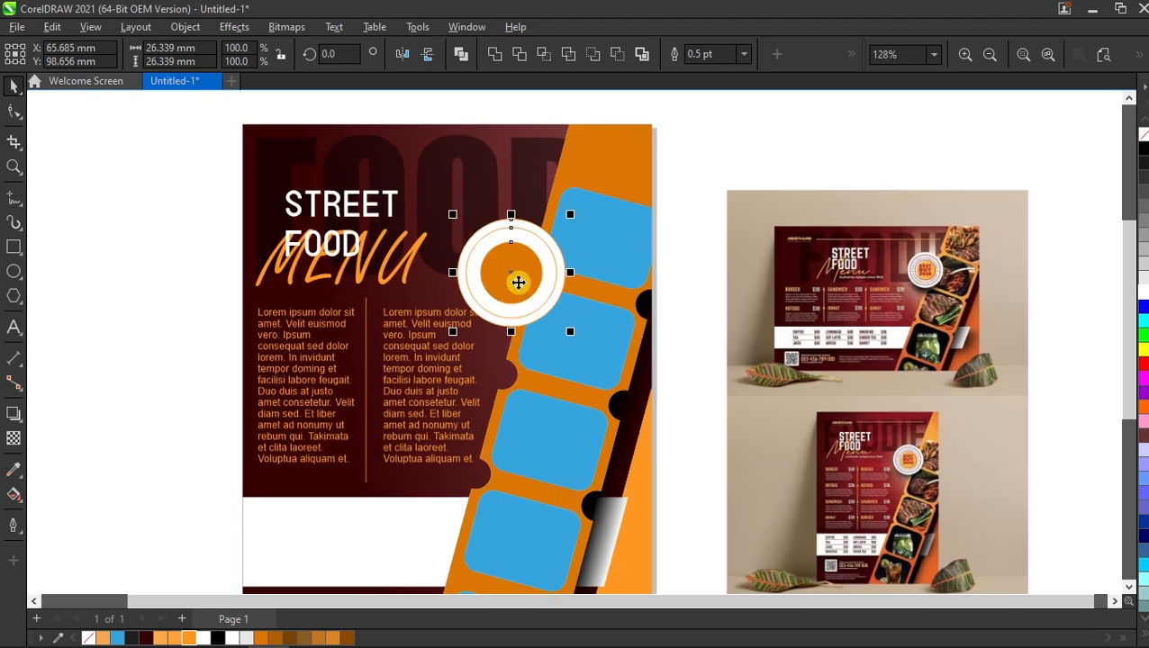
scroll(520, 274, down, 1)
click(717, 158)
scroll(536, 288, up, 1)
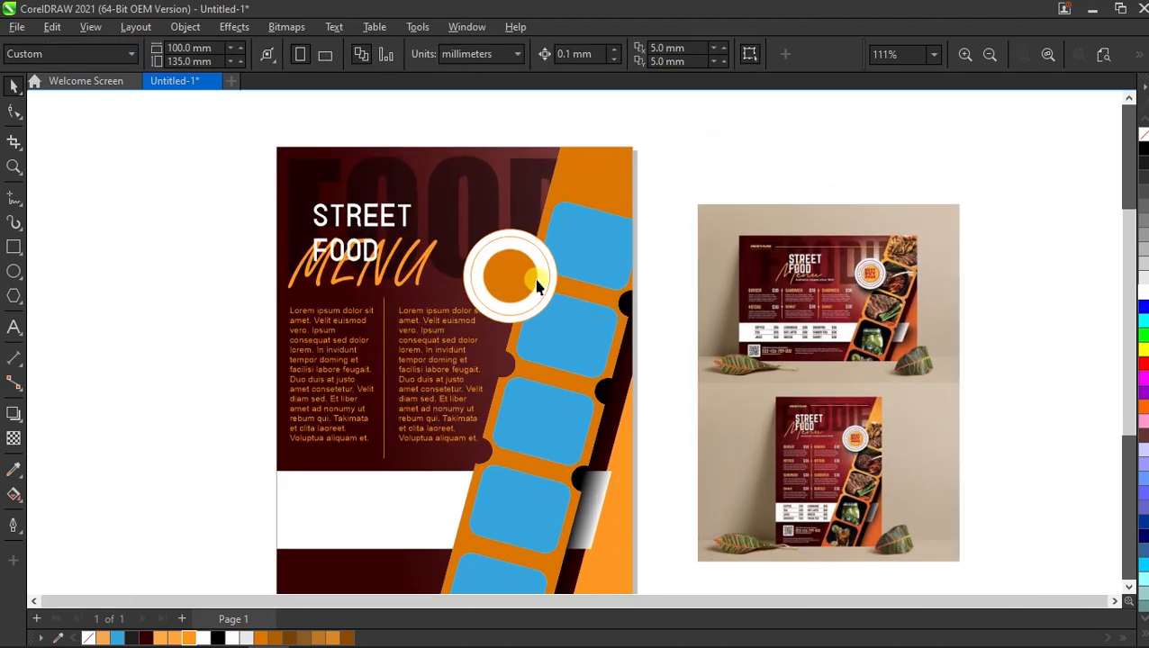
drag(708, 132, 441, 336)
scroll(471, 278, up, 2)
click(807, 153)
scroll(492, 158, up, 1)
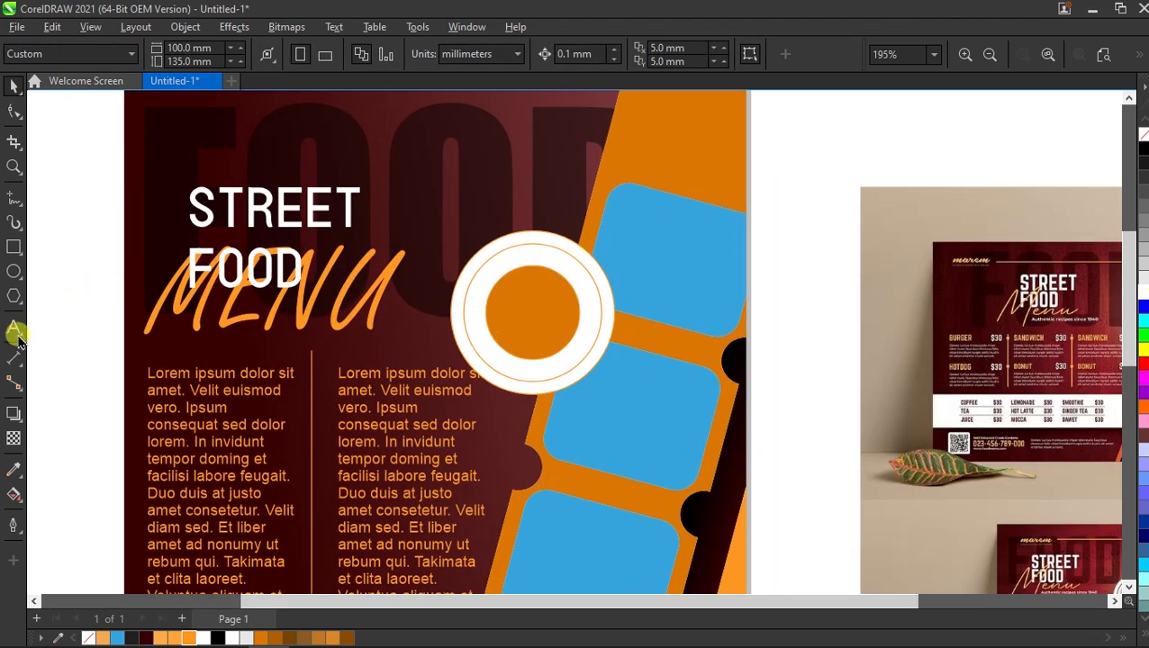
Step: Add artistic text reading BEST, BUY and 2025 on three lines over the badge
scroll(577, 333, up, 1)
scroll(402, 313, down, 1)
scroll(464, 308, up, 2)
click(489, 309)
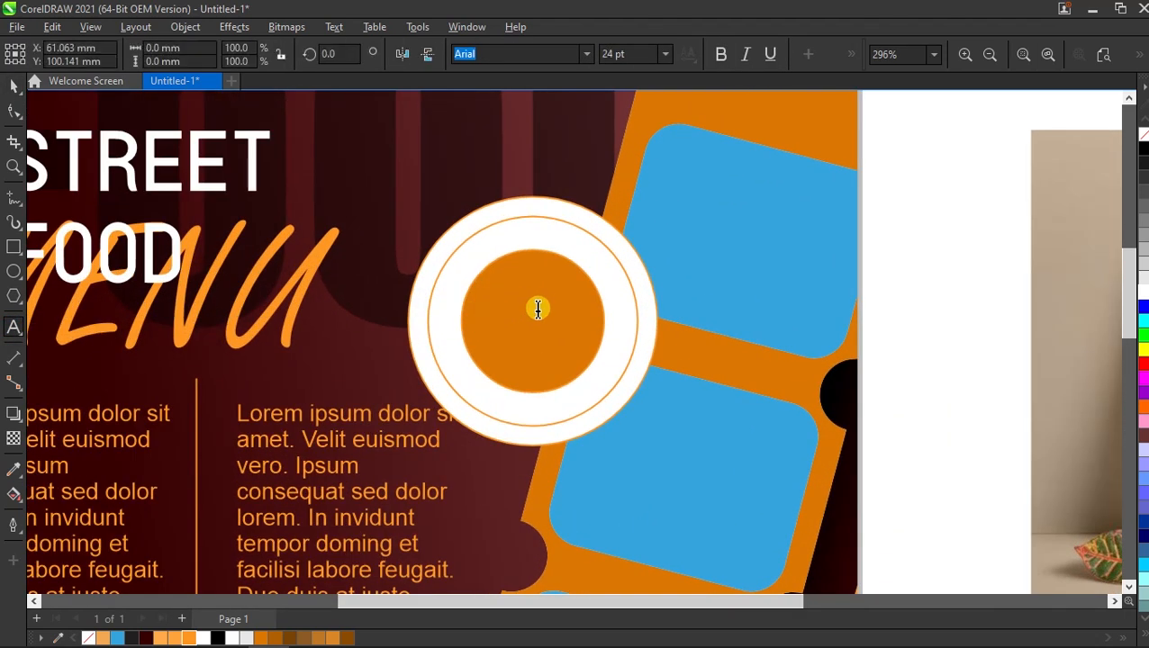
text(BEST)
key(Return)
text(BUY)
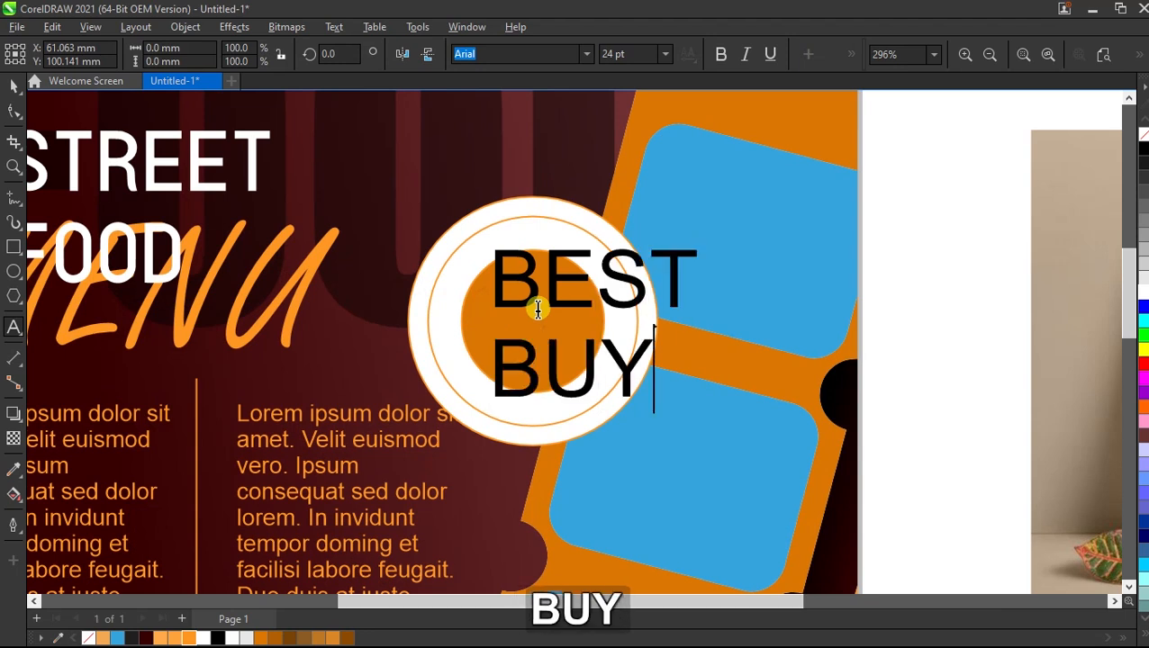
key(Return)
text(2025)
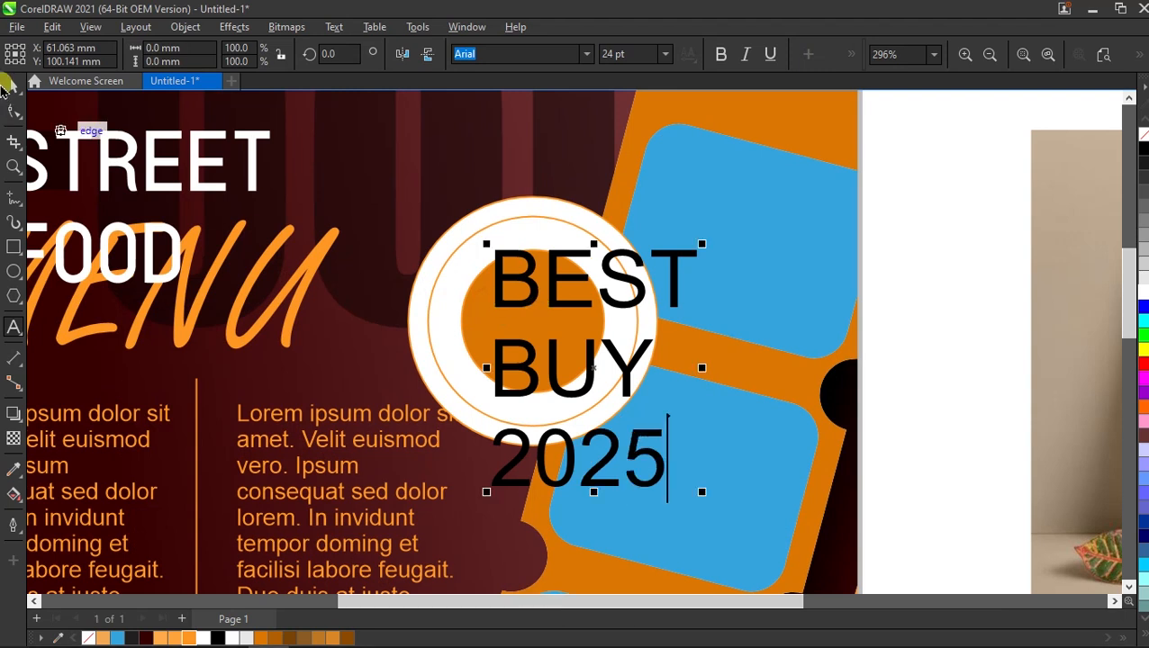
click(14, 84)
Step: Change the font of the BEST BUY 2025 text to Impact
scroll(569, 256, down, 3)
scroll(585, 261, up, 2)
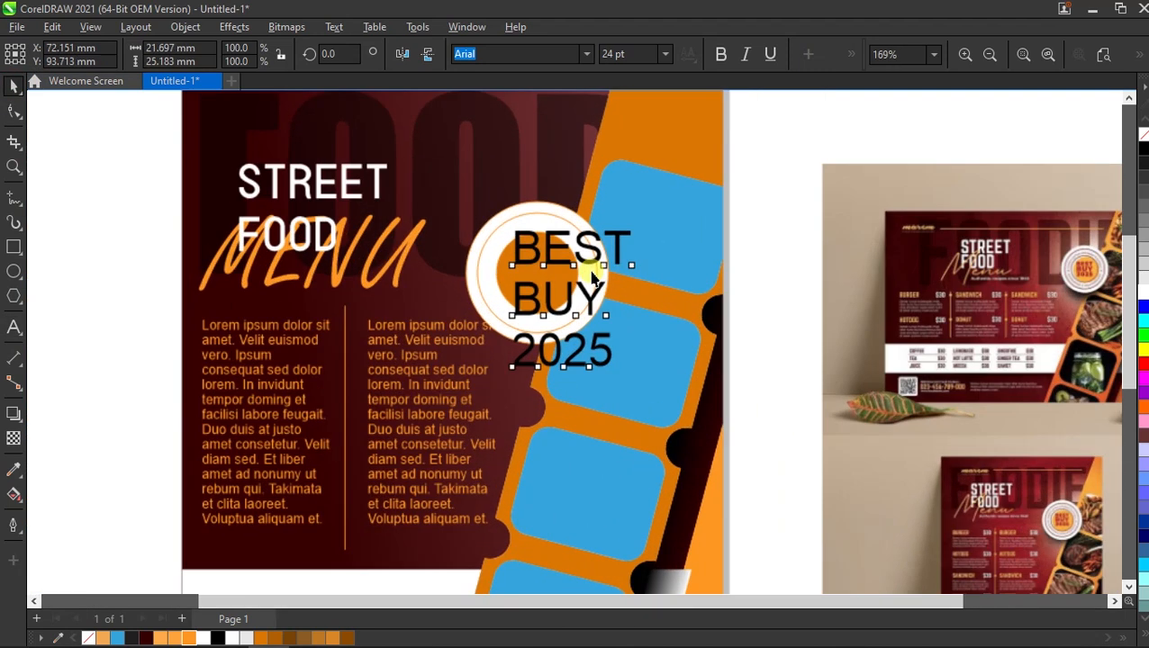
click(587, 54)
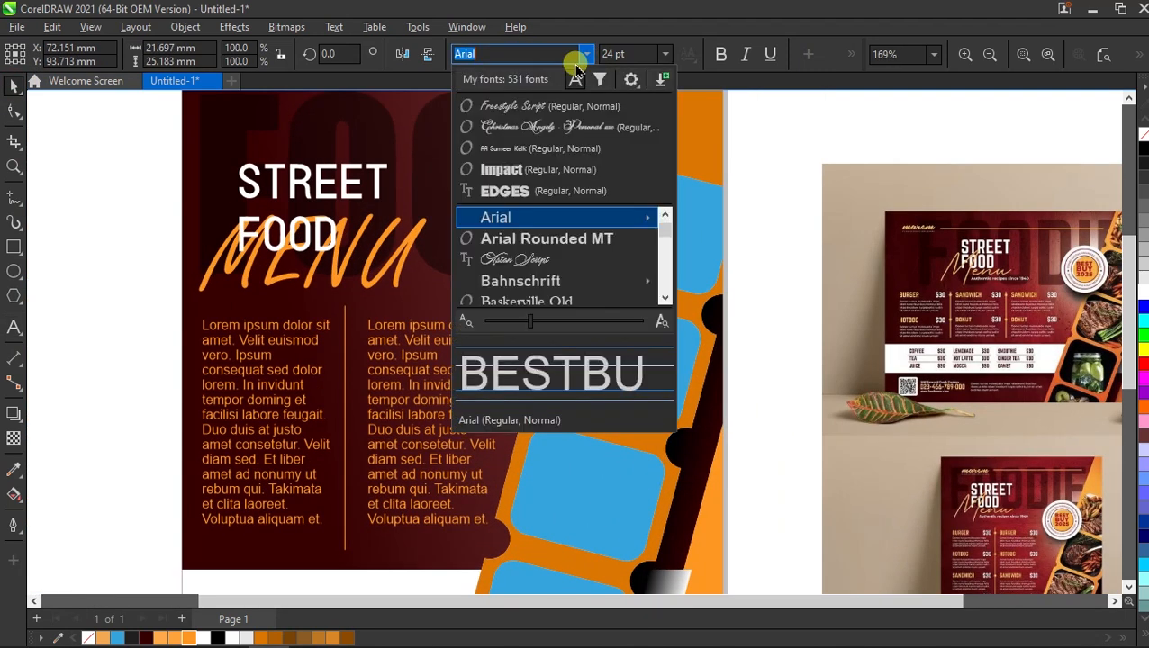
click(501, 163)
scroll(590, 346, up, 1)
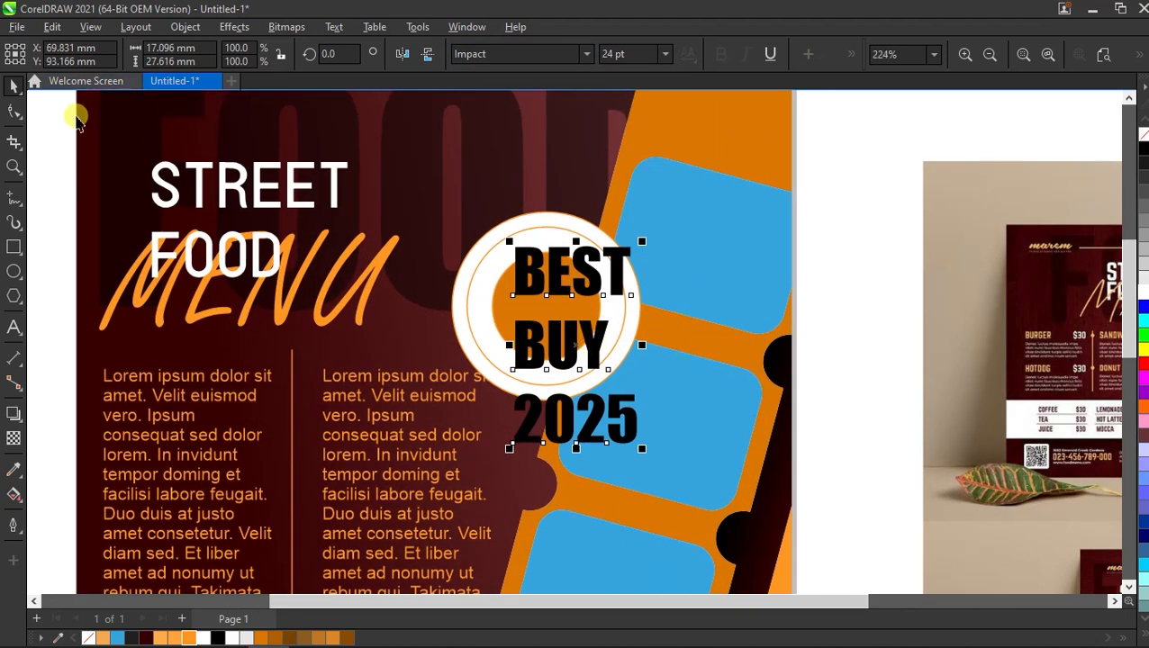
Step: Tighten the line spacing of the BEST BUY 2025 text and fill it with dark maroon
click(13, 111)
drag(510, 451, 507, 412)
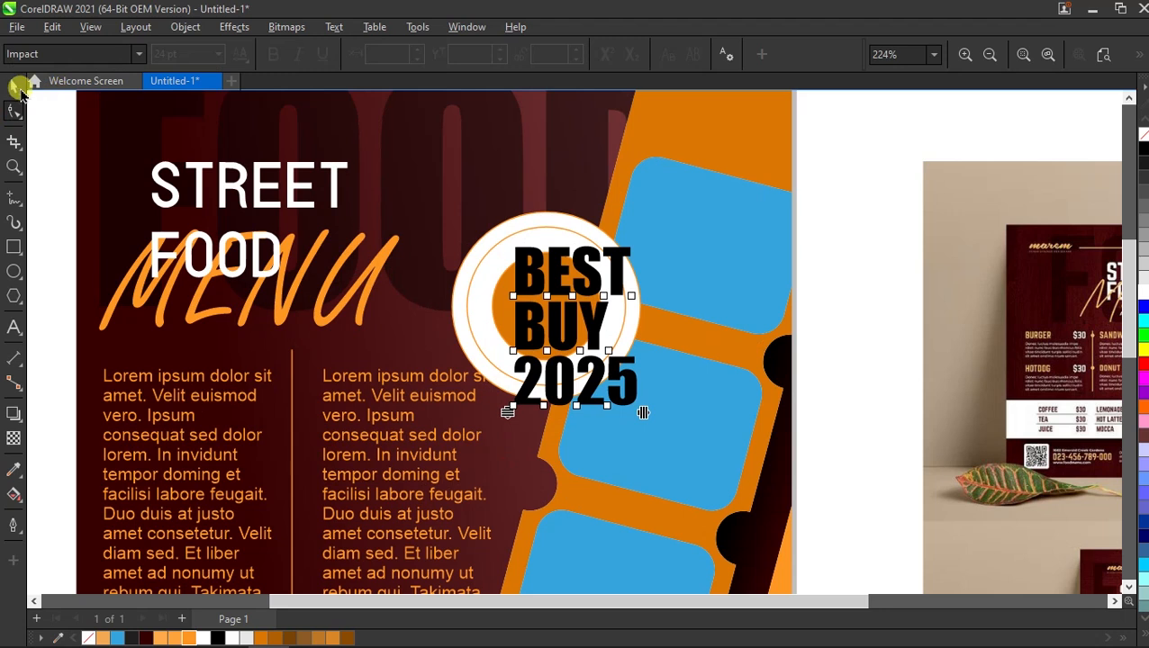
click(16, 87)
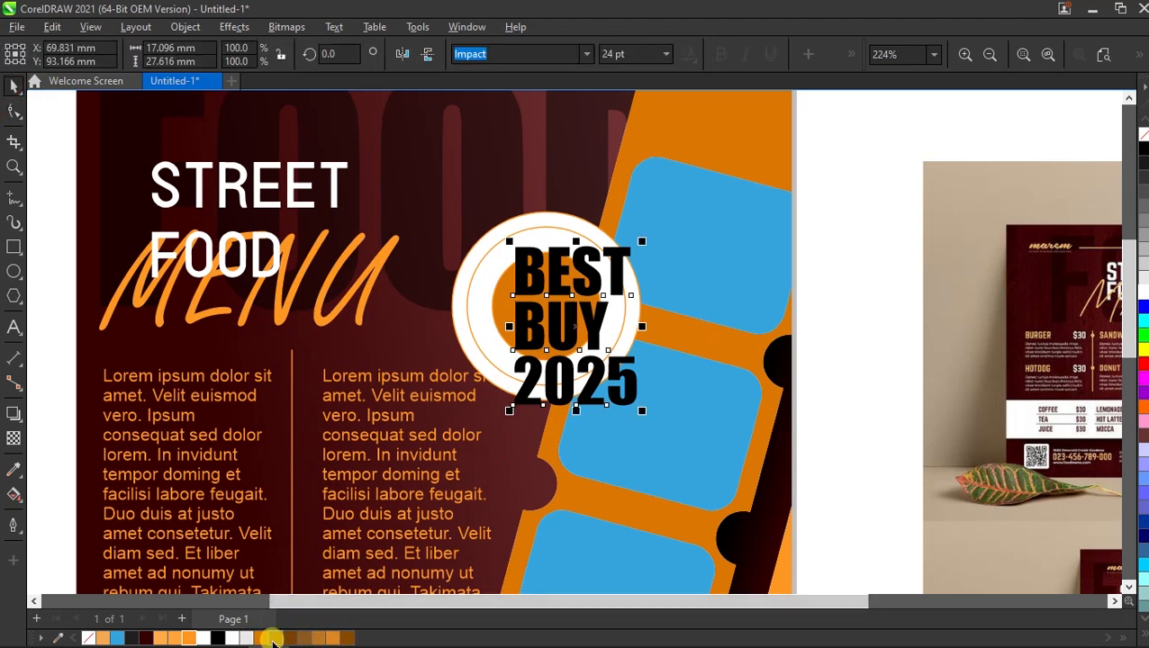
scroll(344, 459, down, 1)
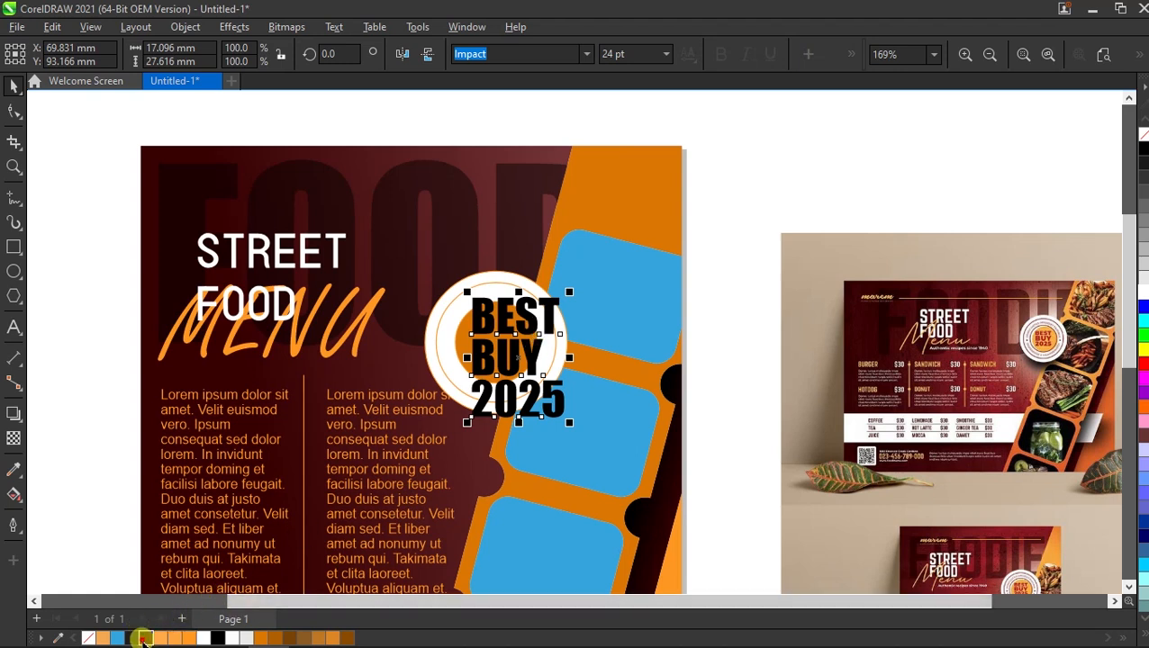
scroll(549, 251, up, 2)
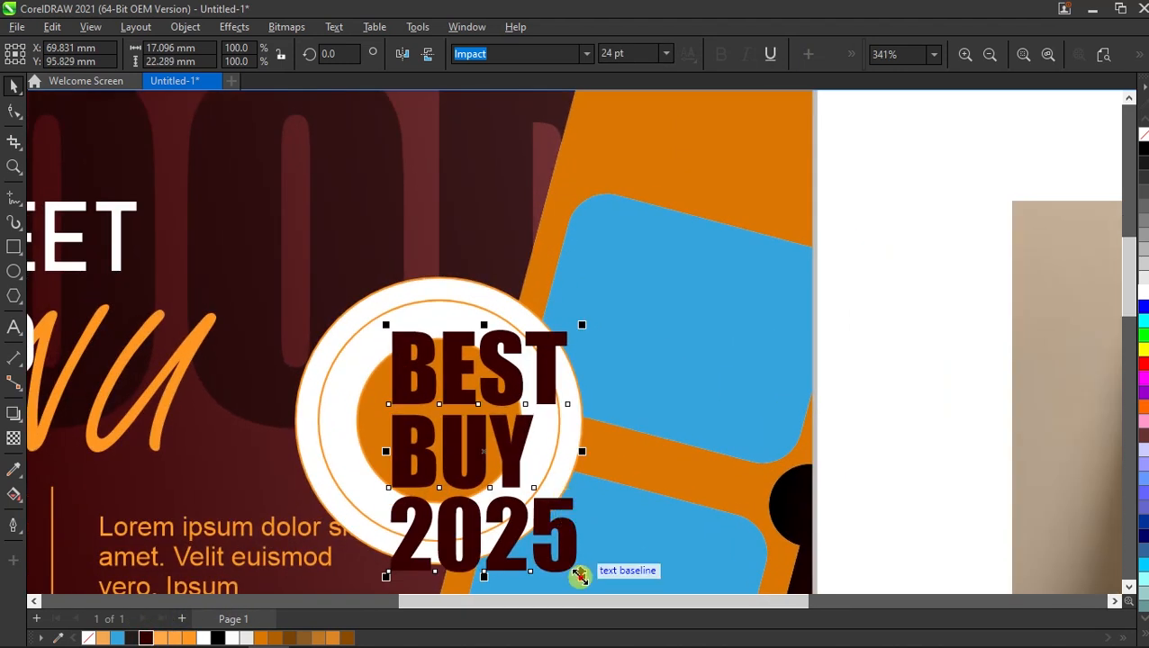
Step: Scale the BEST BUY 2025 text down to about 4.4 mm wide and center it in the innermost circle
drag(579, 574, 516, 487)
shift+click(448, 369)
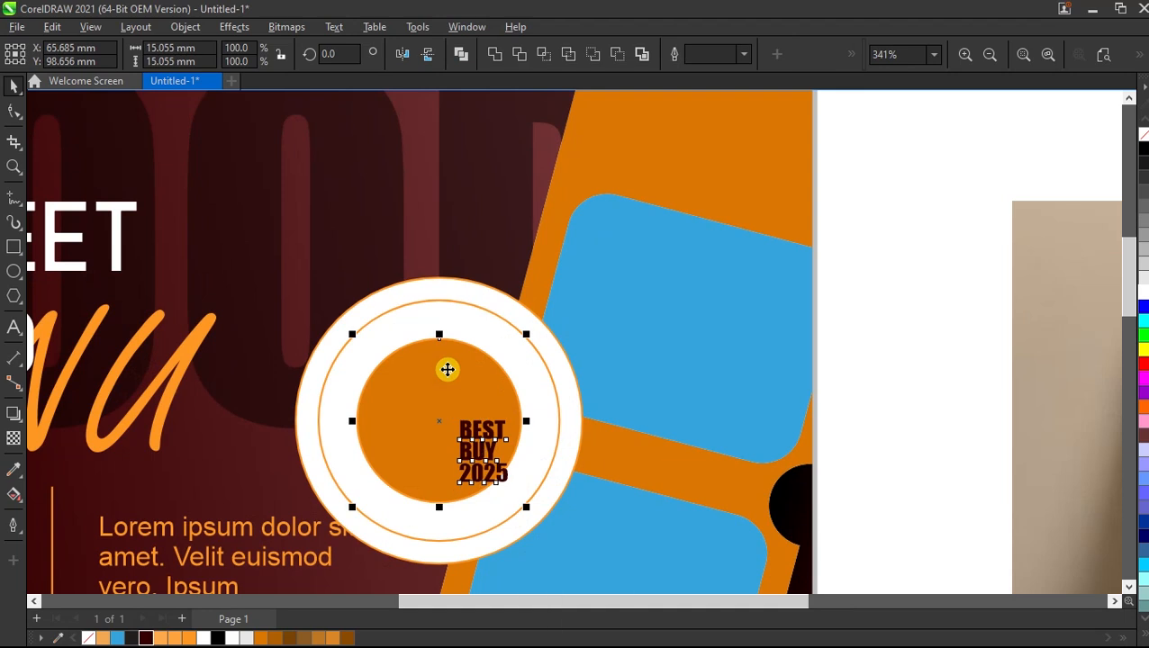
key(e)
key(e)
key(c)
scroll(540, 349, down, 2)
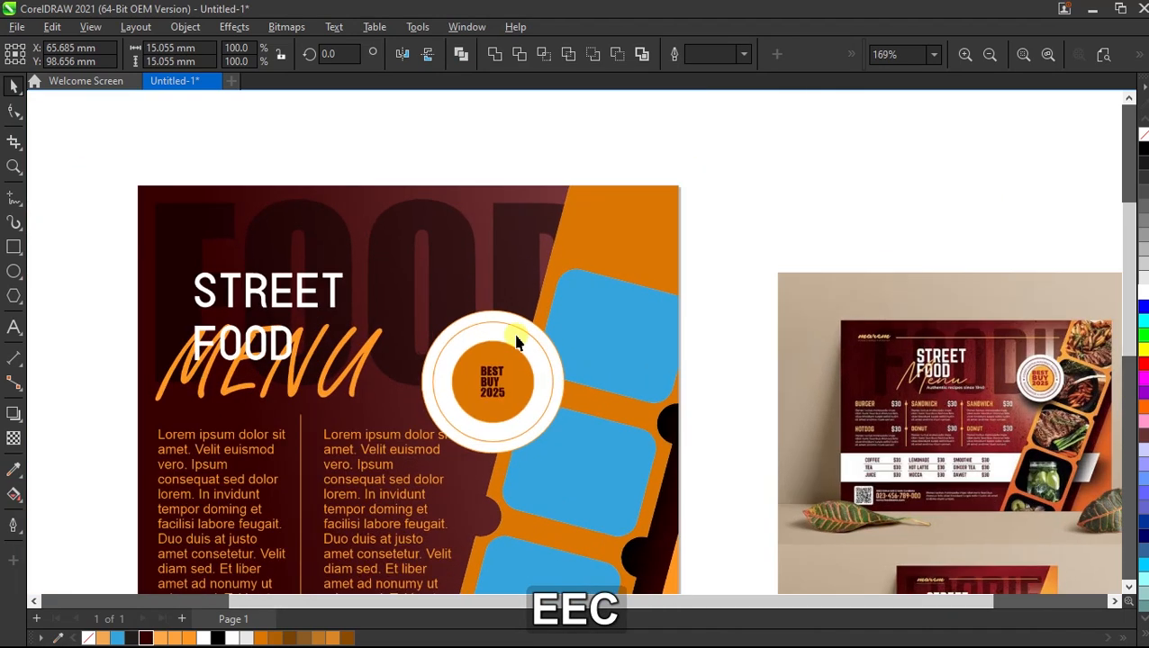
Step: Enlarge the BEST BUY 2025 text about its center so it nearly fills the dark orange circle
click(95, 262)
click(491, 399)
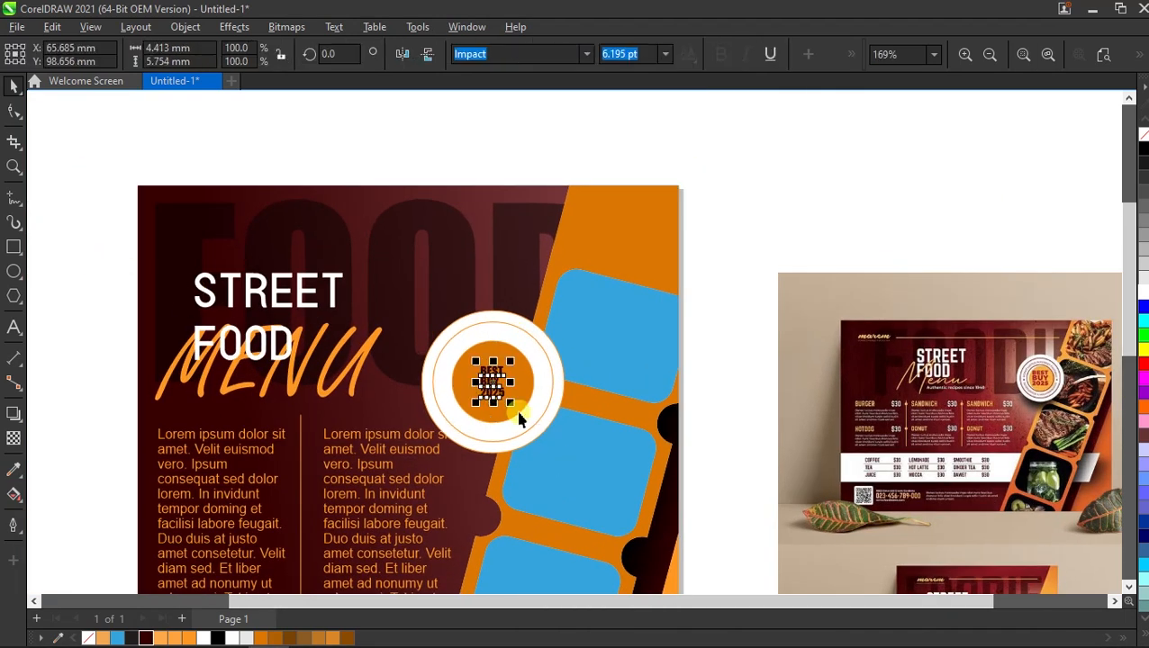
drag(511, 406, 521, 422)
click(789, 270)
Step: Copy all parts of the round BEST BUY 2025 badge and weld the originals into one circle
scroll(491, 337, down, 1)
scroll(630, 236, down, 1)
drag(596, 153, 441, 405)
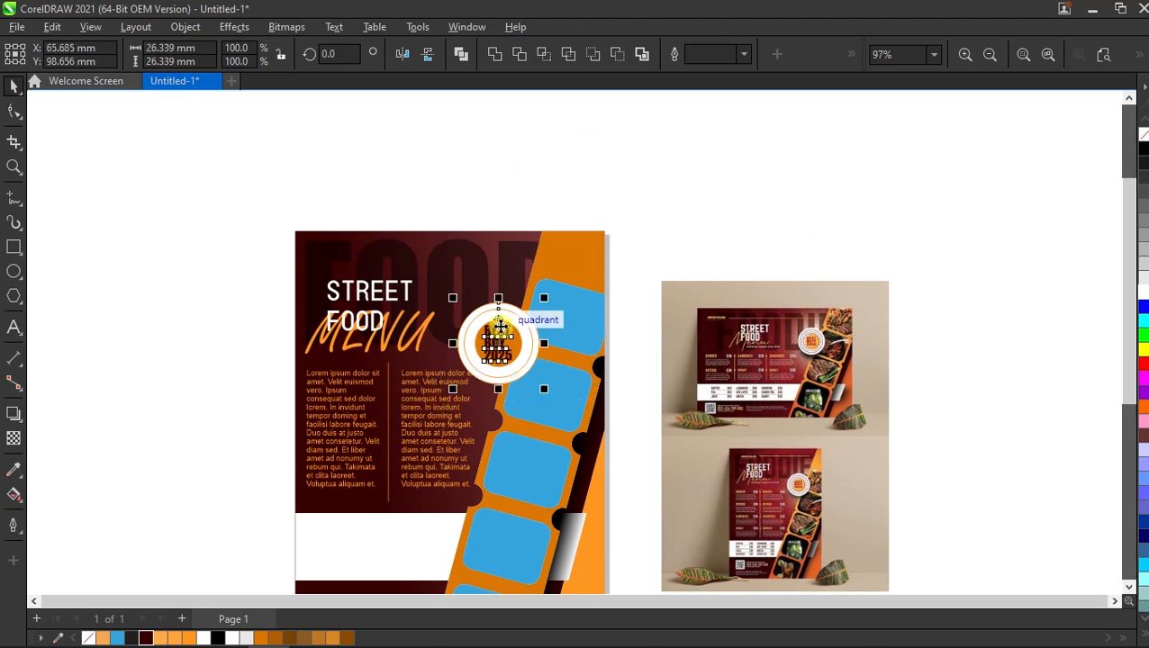
scroll(540, 323, up, 1)
key(ctrl+c)
scroll(514, 305, up, 1)
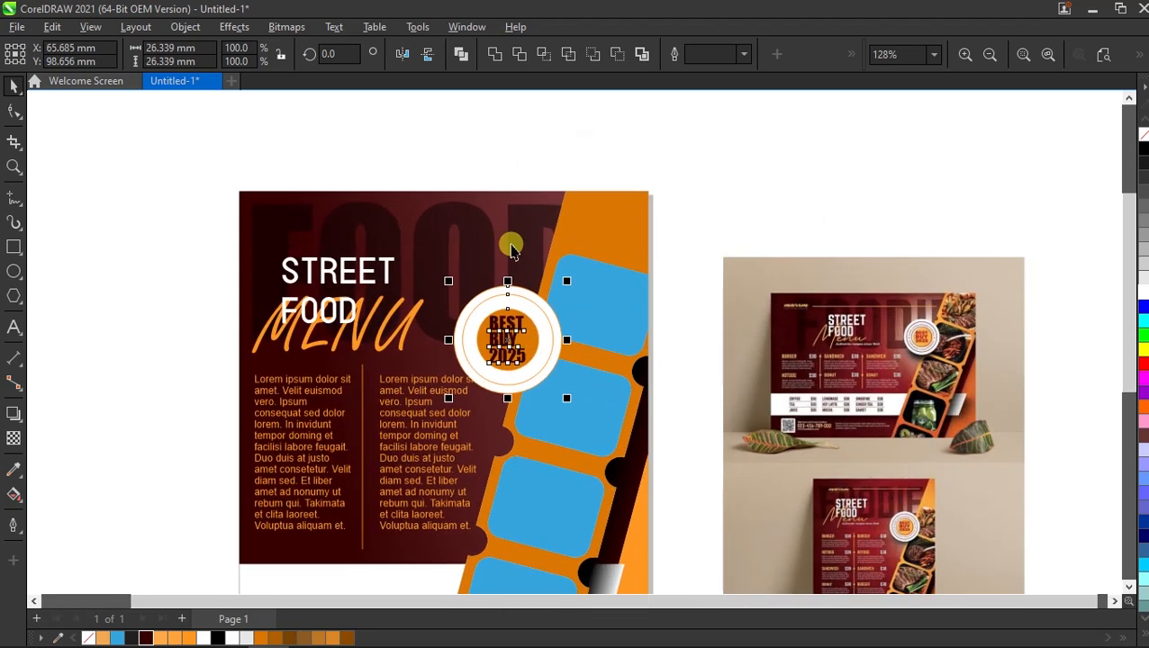
click(493, 55)
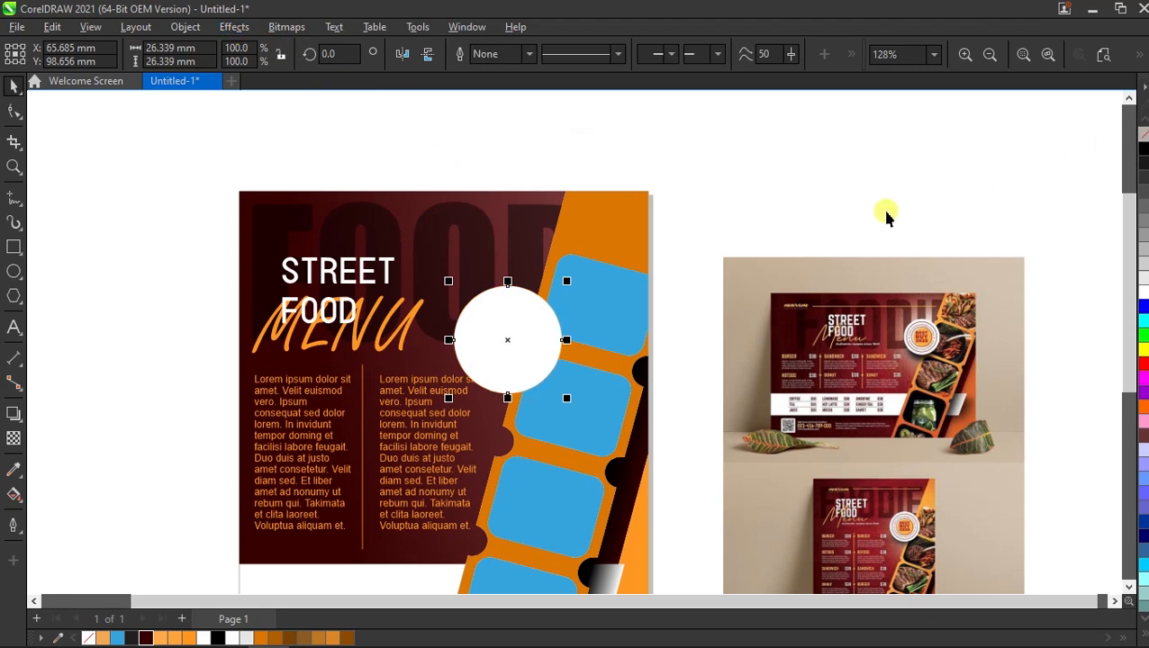
Step: Apply a Gaussian Blur with an 87.4-pixel radius to the welded white circle to make a glow
click(236, 28)
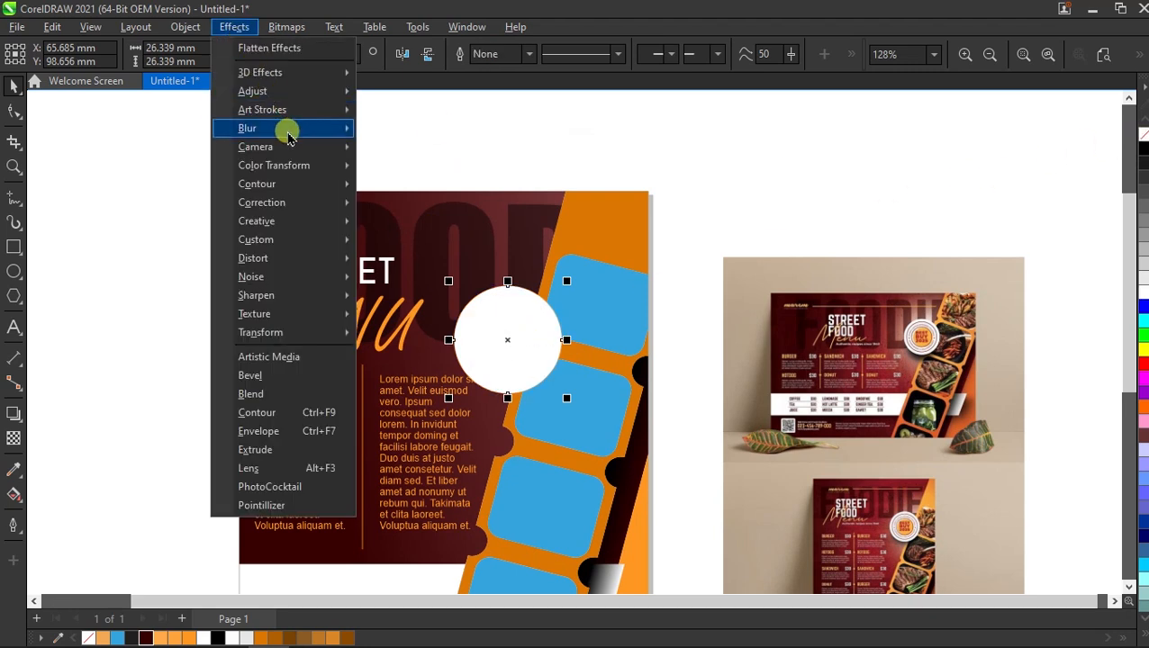
mouse_move(328, 128)
click(397, 169)
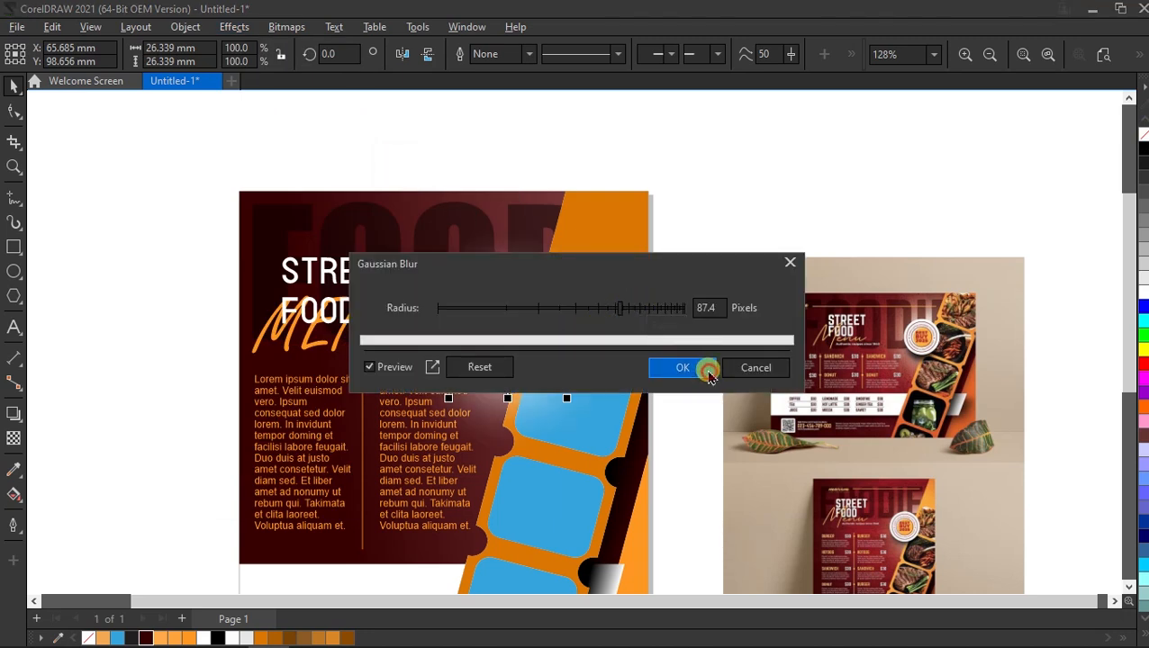
click(705, 367)
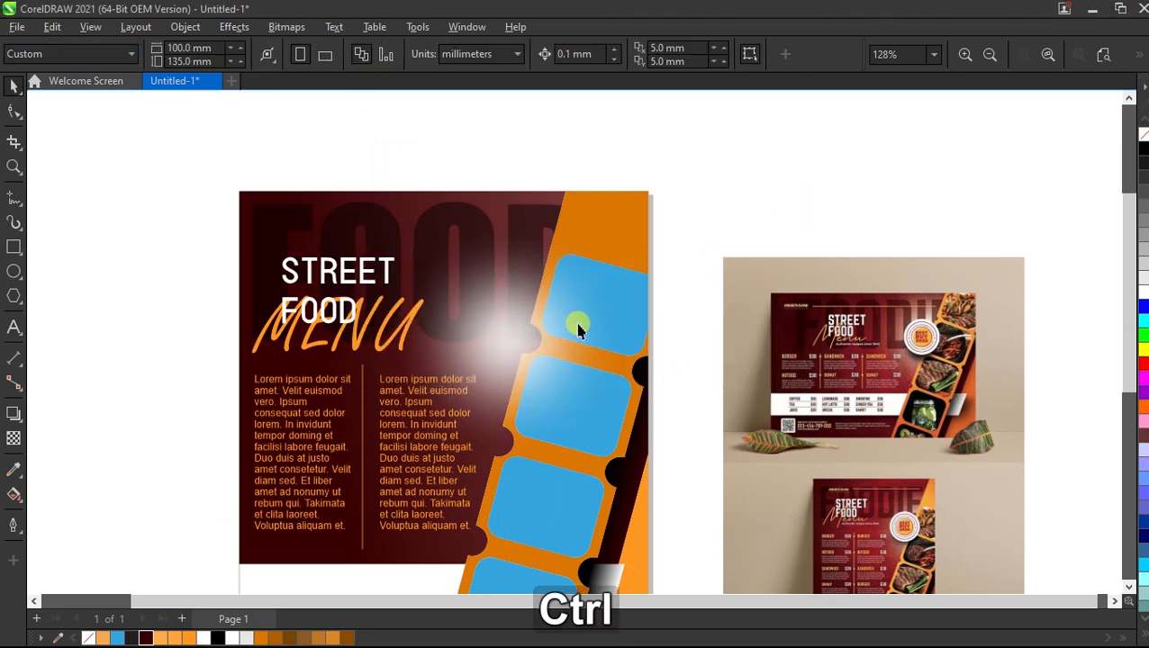
Step: Paste the copied BEST BUY 2025 badge back in place on top of the blurred glow
key(ctrl+v)
key(Escape)
scroll(654, 285, down, 1)
scroll(475, 423, down, 5)
scroll(500, 295, up, 3)
scroll(466, 300, down, 3)
scroll(525, 317, up, 3)
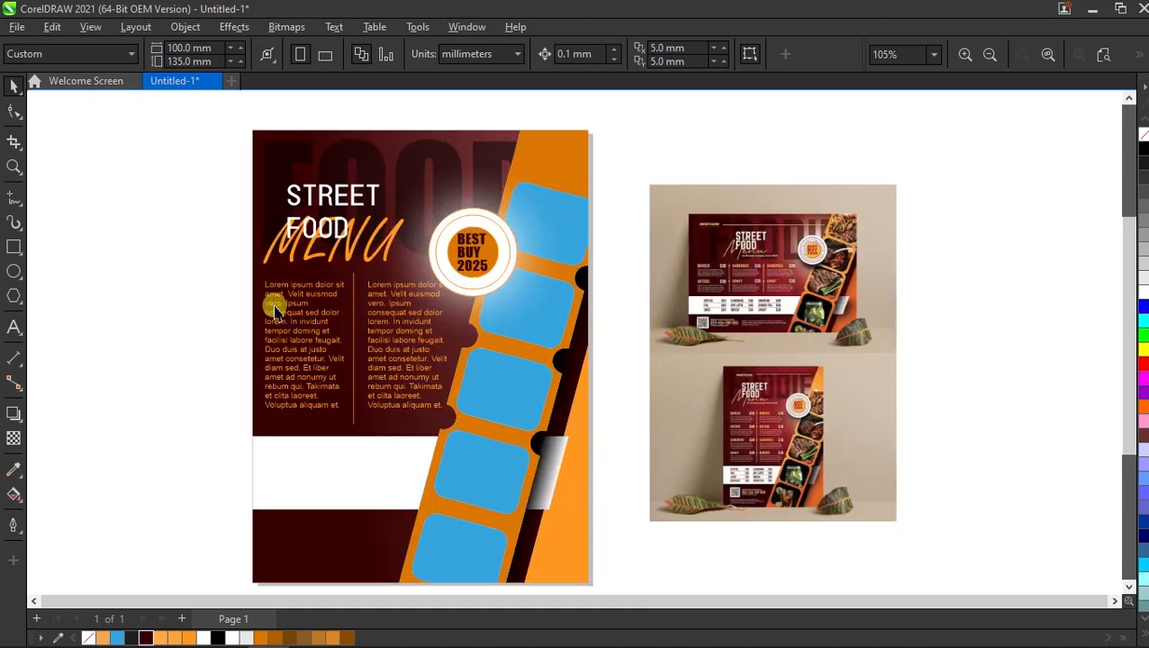
Step: Import the food PNG pictures and place them at reduced size on the empty area beside the flyer
right_click(135, 236)
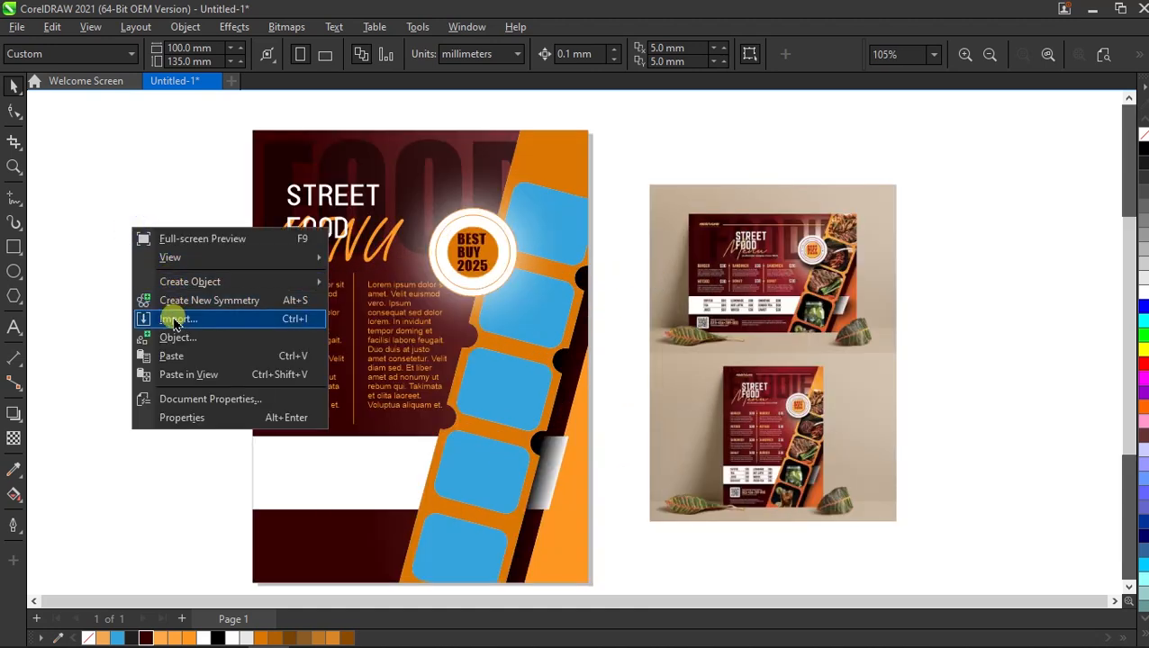
click(176, 320)
click(994, 620)
scroll(558, 314, down, 2)
scroll(556, 311, up, 1)
drag(191, 219, 346, 301)
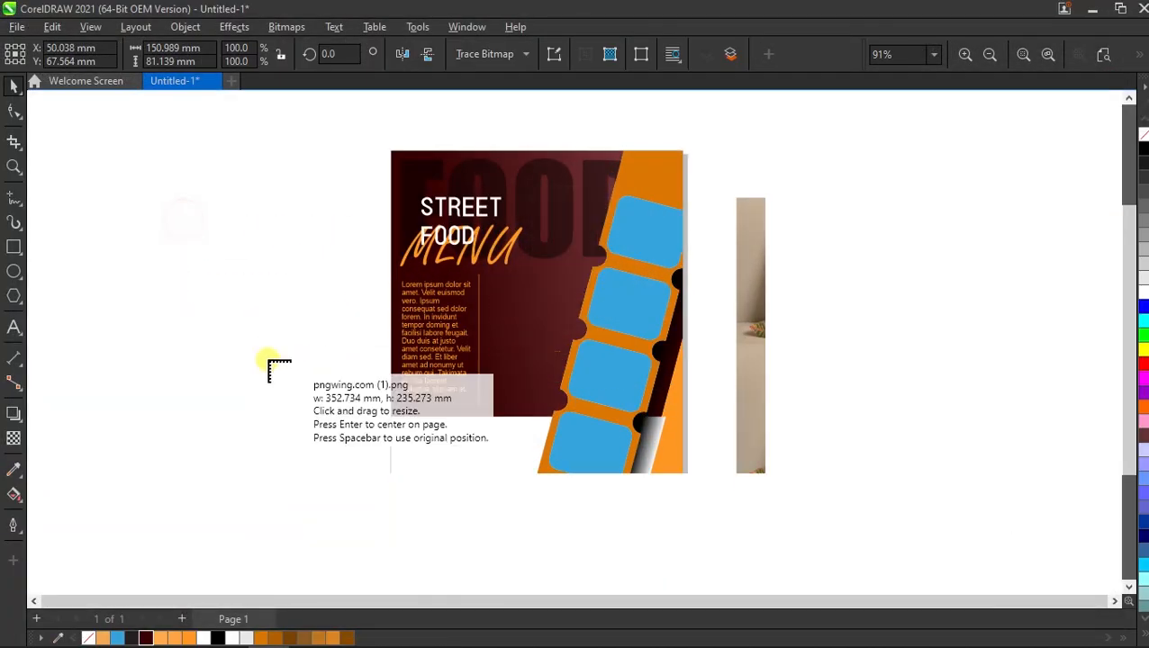
drag(160, 330, 288, 432)
Step: PowerClip the salad dish picture into the top film frame and the soup bowl picture into the second frame
drag(86, 211, 680, 250)
click(123, 302)
scroll(250, 348, down, 1)
scroll(387, 350, up, 2)
click(684, 267)
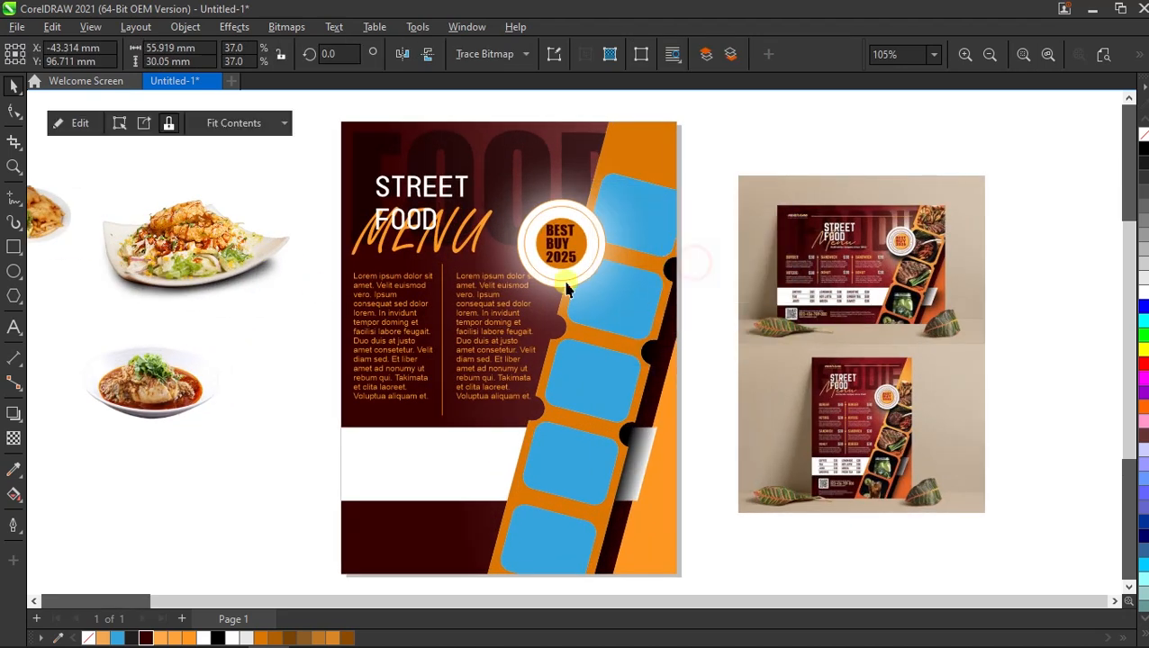
click(223, 382)
drag(224, 382, 633, 303)
click(671, 359)
Step: PowerClip the chicken and salad plate into the third film frame and copies of it into the fourth and fifth frames
scroll(308, 341, down, 1)
click(308, 341)
drag(308, 322, 566, 367)
click(603, 419)
right_click(326, 340)
click(387, 389)
click(526, 423)
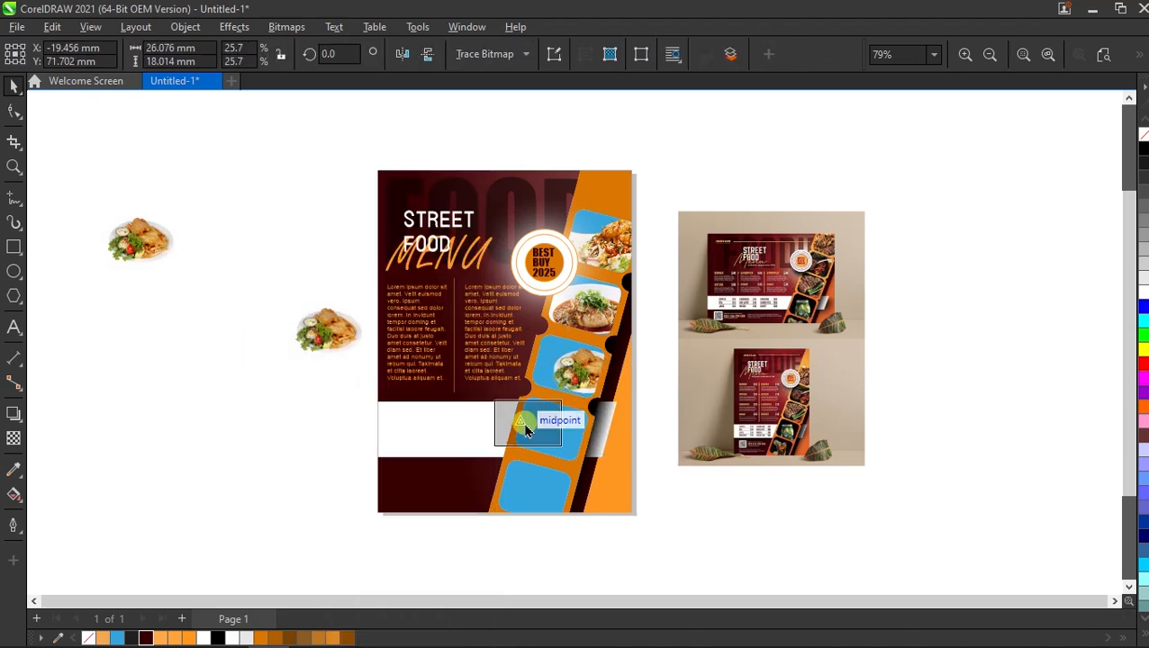
drag(141, 268, 569, 497)
scroll(552, 468, up, 2)
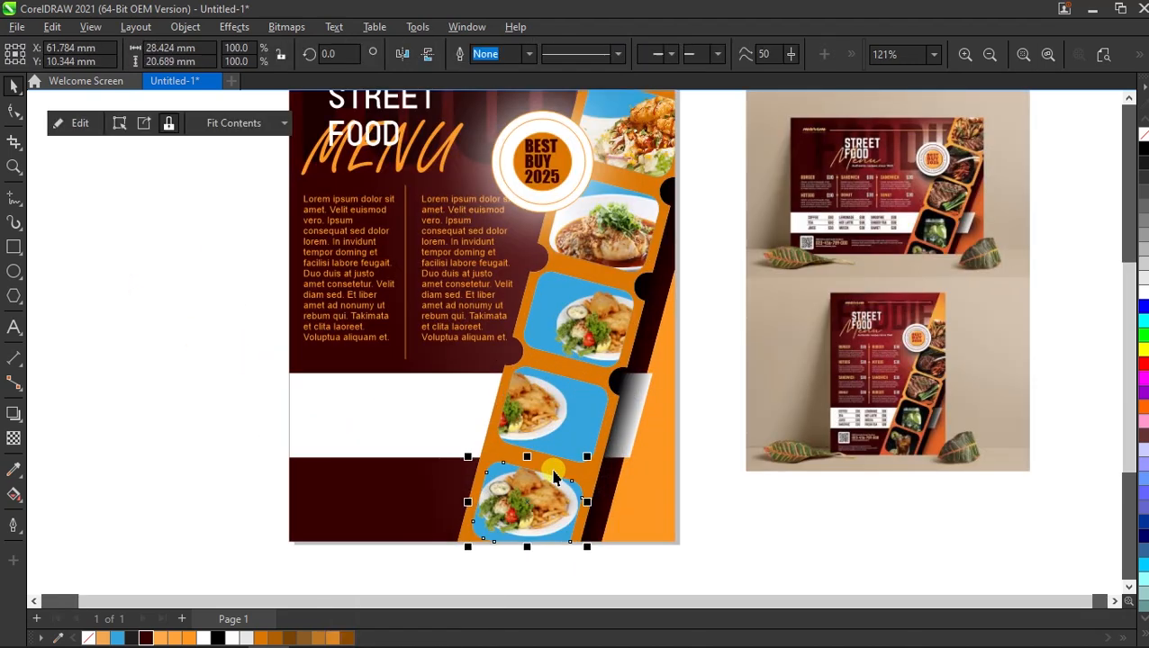
Step: Fit the salad dish picture in the top film frame by trying Stretch to Fill, Center and Fit Proportionally
scroll(559, 486, down, 1)
click(605, 221)
click(243, 123)
click(248, 164)
click(227, 125)
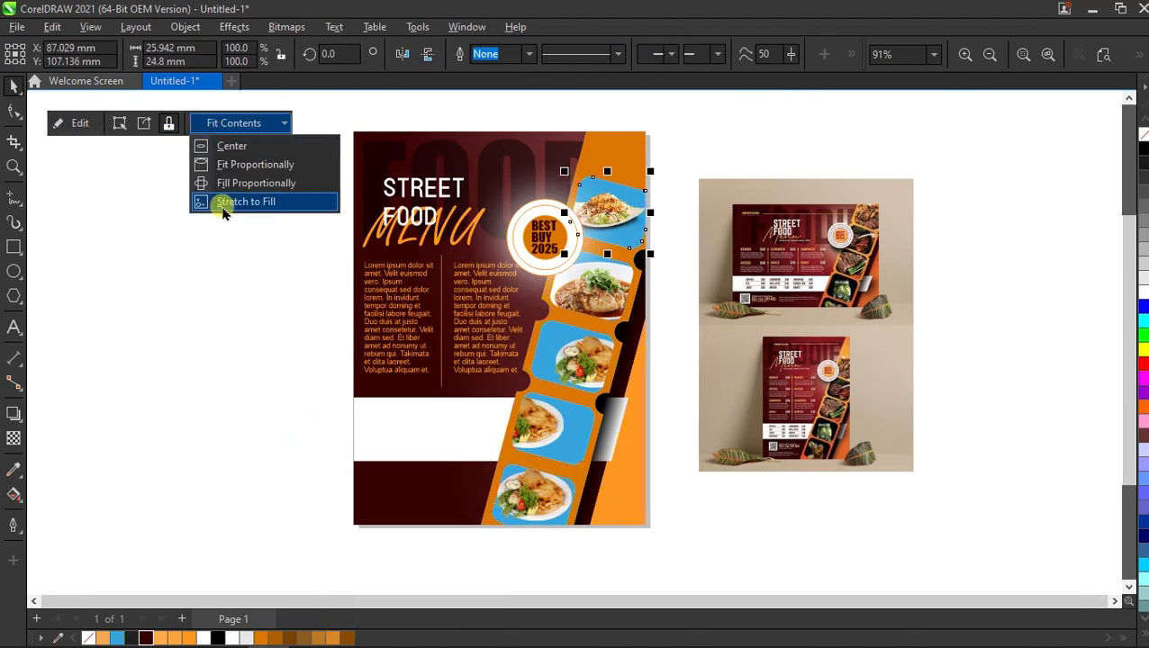
click(236, 202)
click(229, 118)
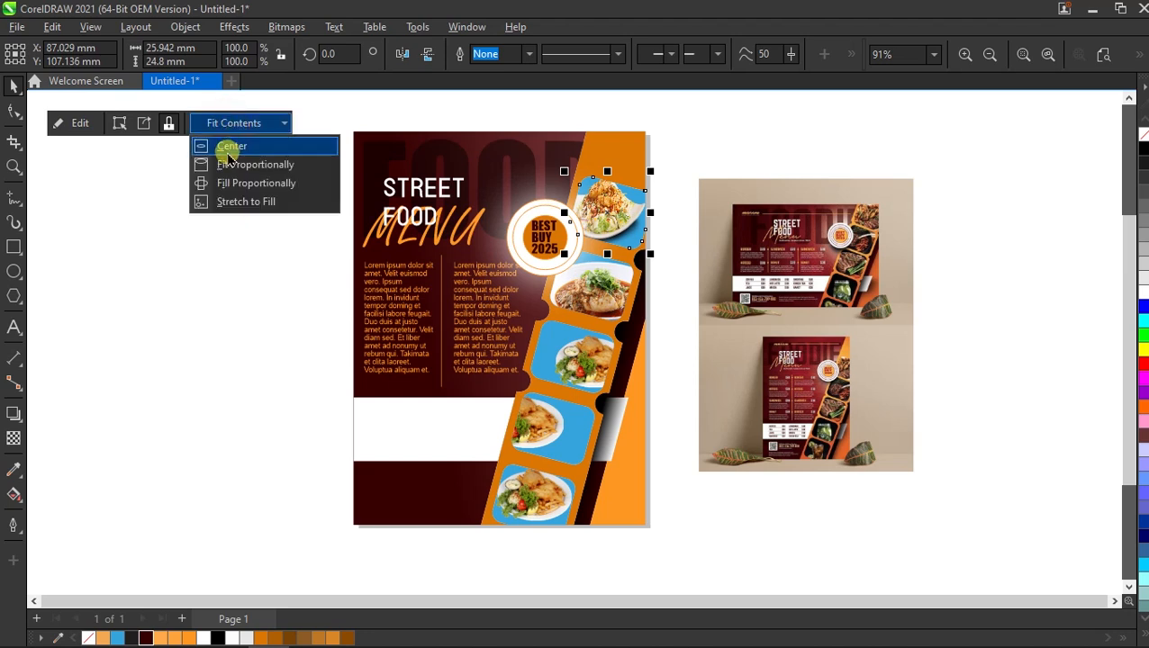
click(229, 151)
click(231, 122)
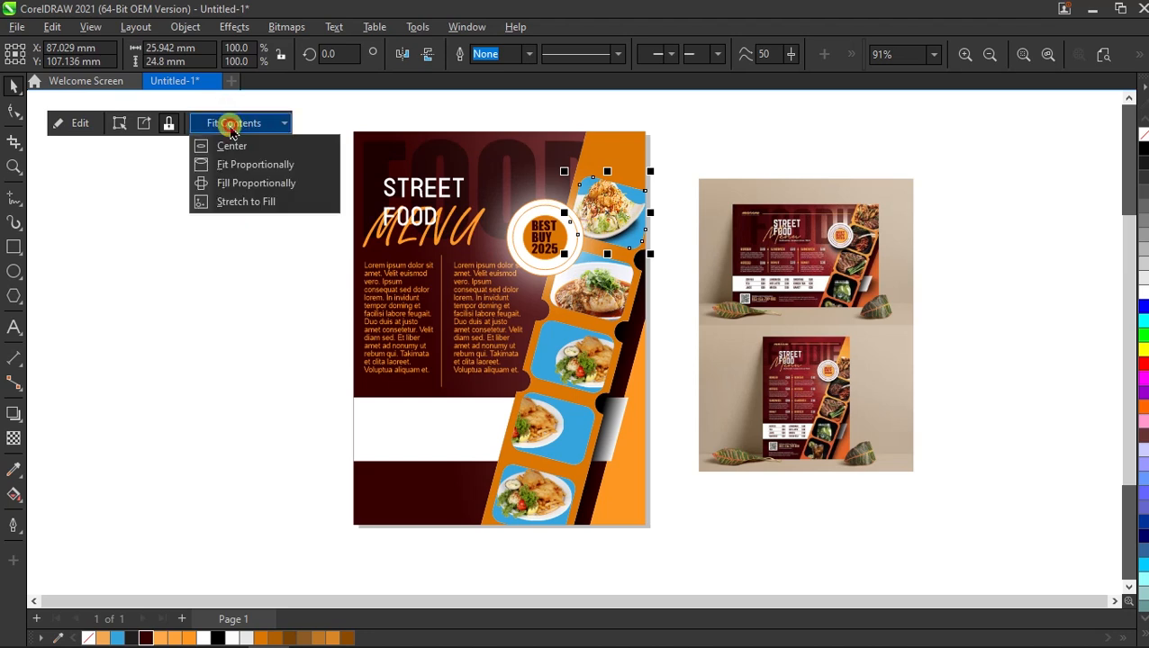
click(226, 171)
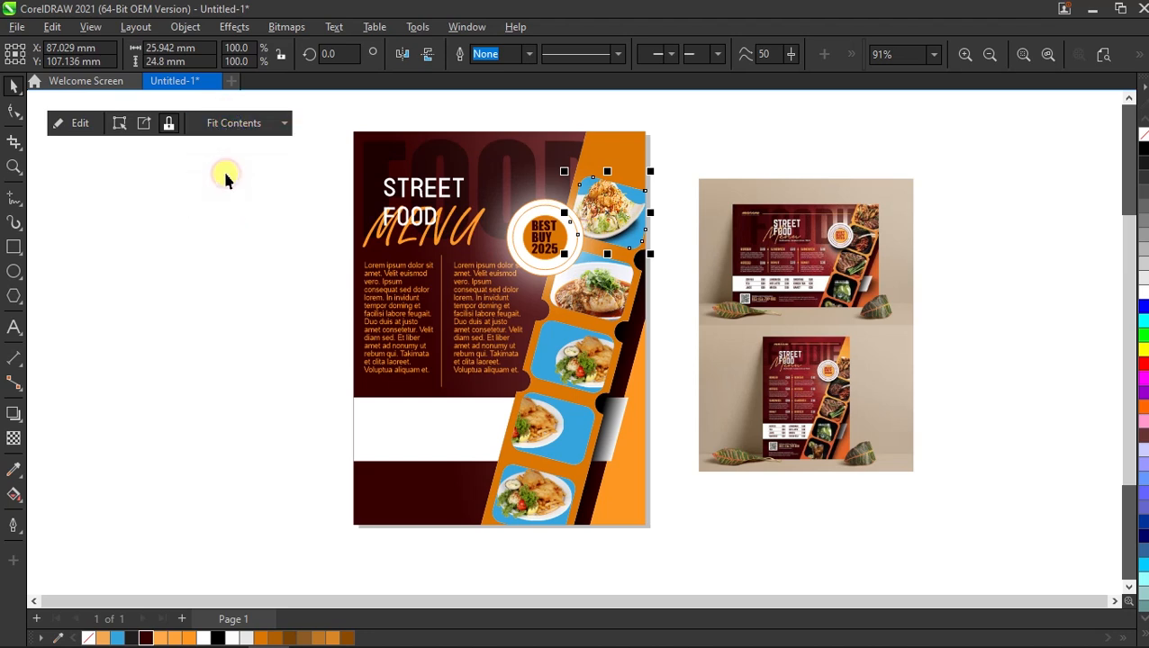
Step: Edit the top frame's contents, enlarging the salad dish to about 53 by 50 mm and repositioning it to cover the frame
click(59, 122)
click(590, 216)
drag(653, 254, 691, 288)
mouse_move(606, 228)
mouse_down()
mouse_move(619, 256)
mouse_move(558, 228)
mouse_move(587, 225)
mouse_up()
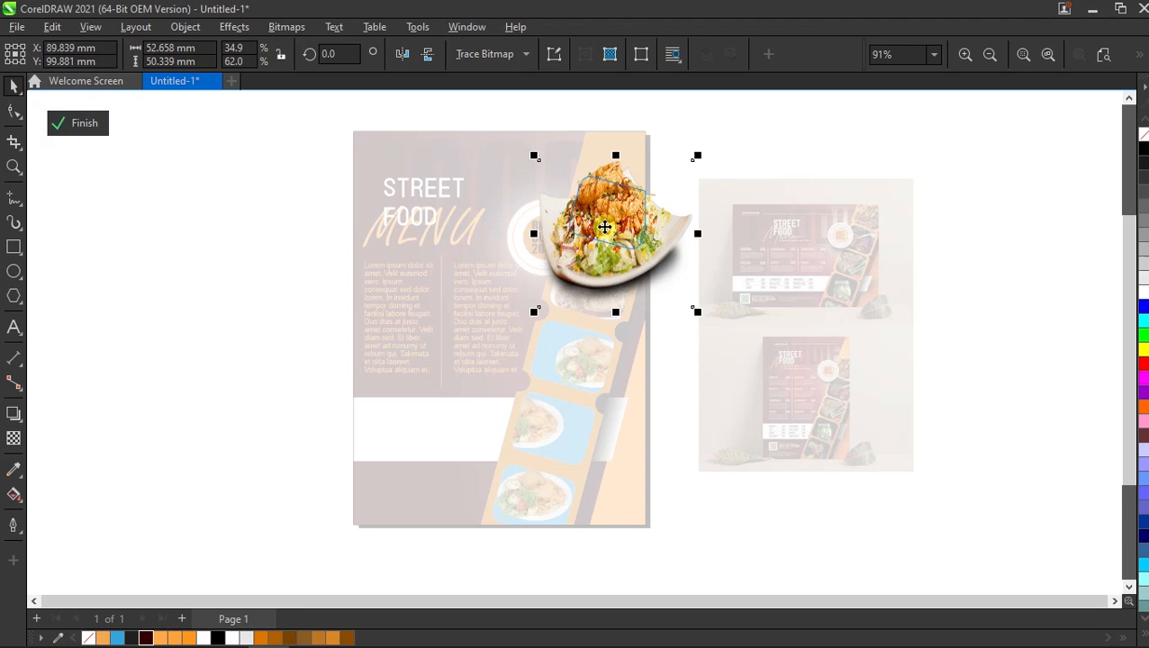
click(50, 121)
click(182, 209)
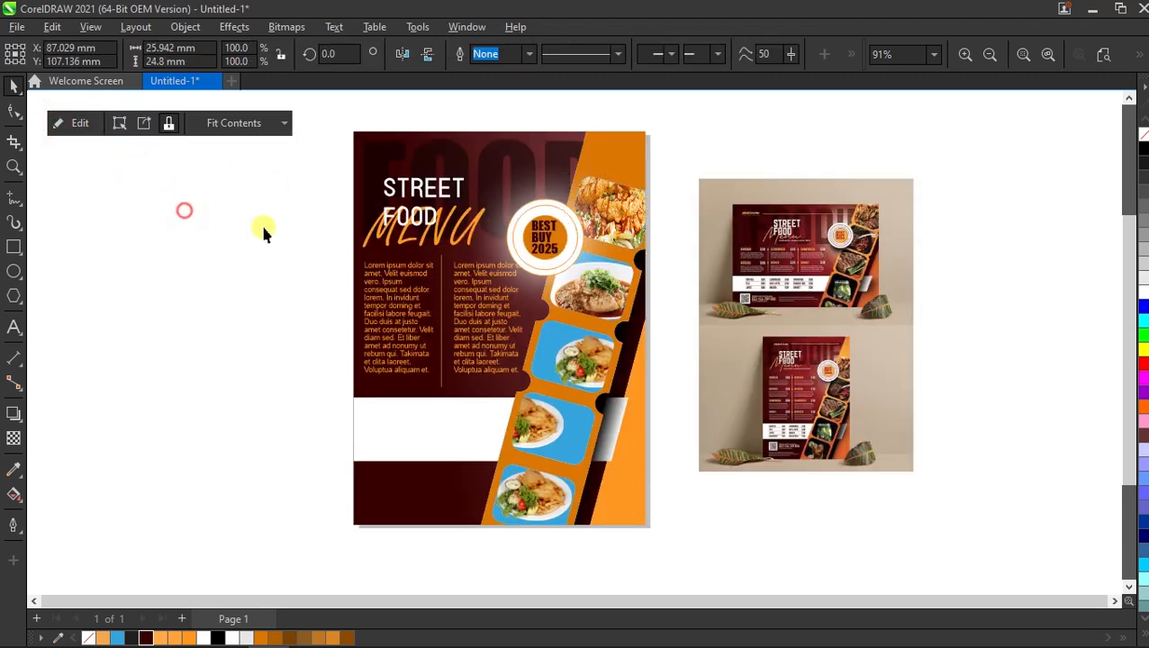
Step: Edit the second frame's contents, enlarging and repositioning the soup bowl picture so it fills the frame
scroll(641, 306, down, 2)
scroll(641, 306, up, 1)
double_click(531, 304)
click(585, 288)
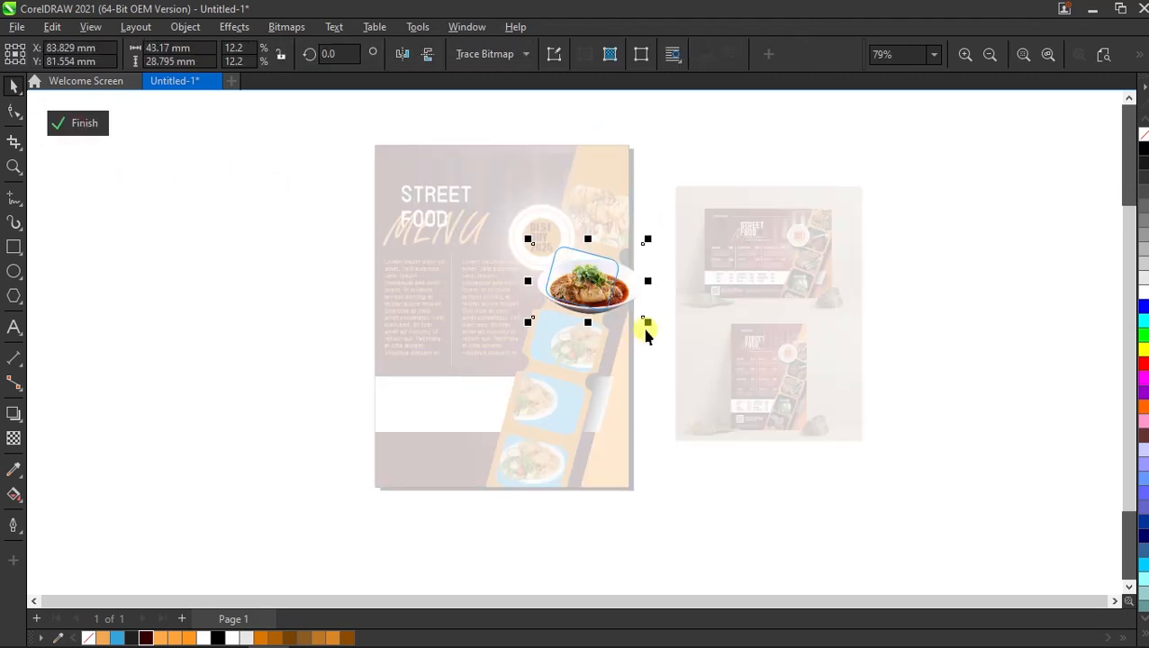
drag(590, 289, 583, 269)
drag(520, 235, 503, 226)
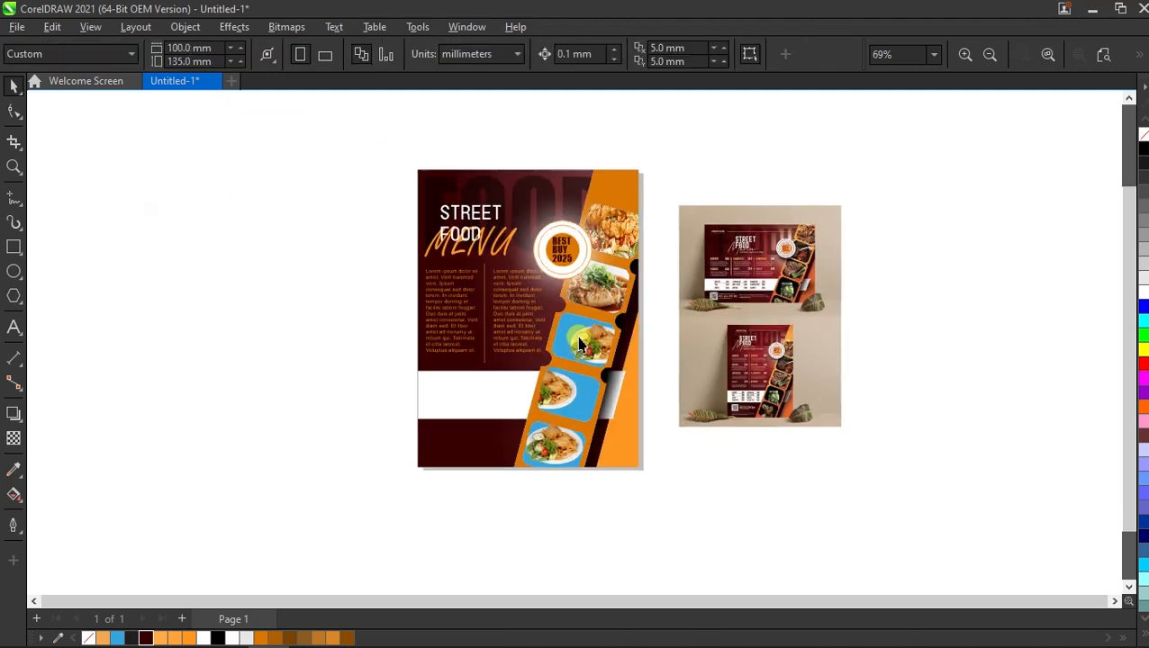
Step: Edit the third frame's contents, enlarging the chicken plate picture and nudging it to fill most of the frame
scroll(581, 345, up, 1)
click(581, 344)
double_click(585, 346)
click(585, 345)
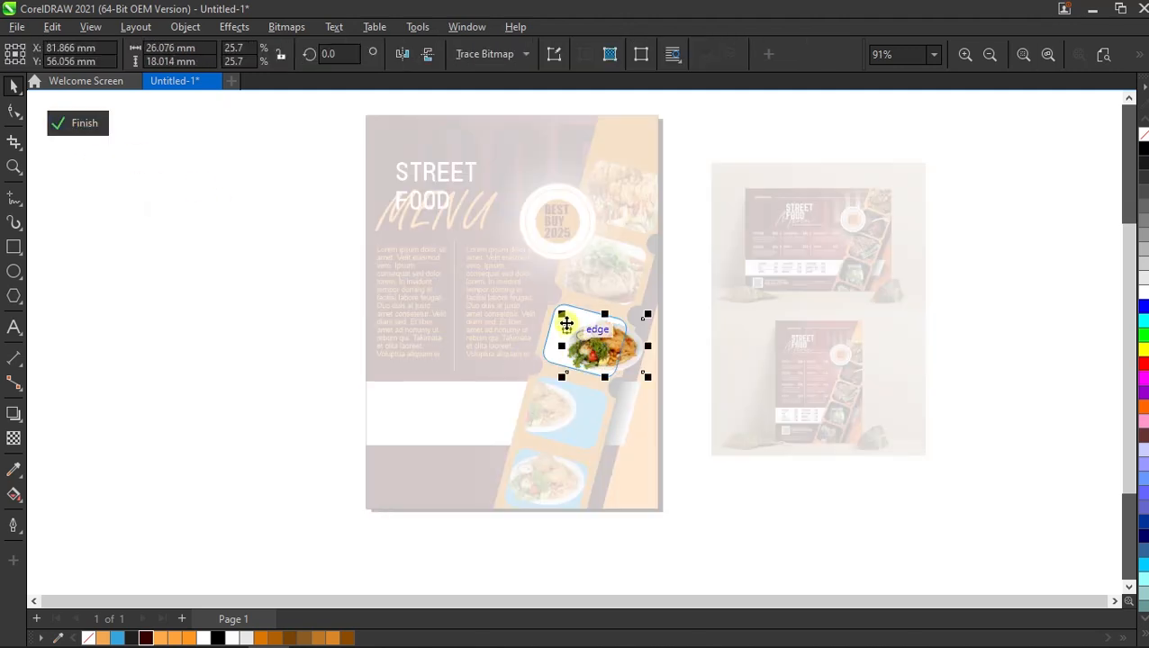
drag(520, 294, 513, 288)
key(Left)
key(Down)
click(239, 249)
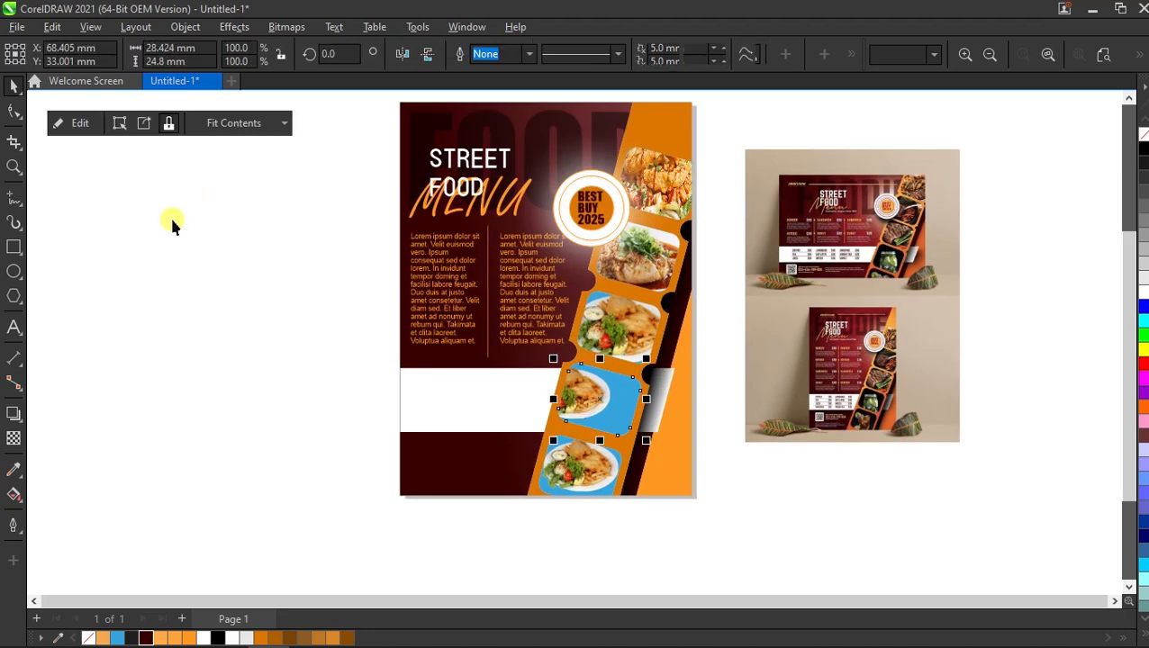
Step: Edit the fourth frame's contents, enlarging and moving the chicken plate picture so it covers the frame
double_click(581, 405)
click(581, 405)
scroll(581, 406, up, 2)
drag(539, 360, 484, 328)
drag(621, 391, 644, 391)
click(78, 122)
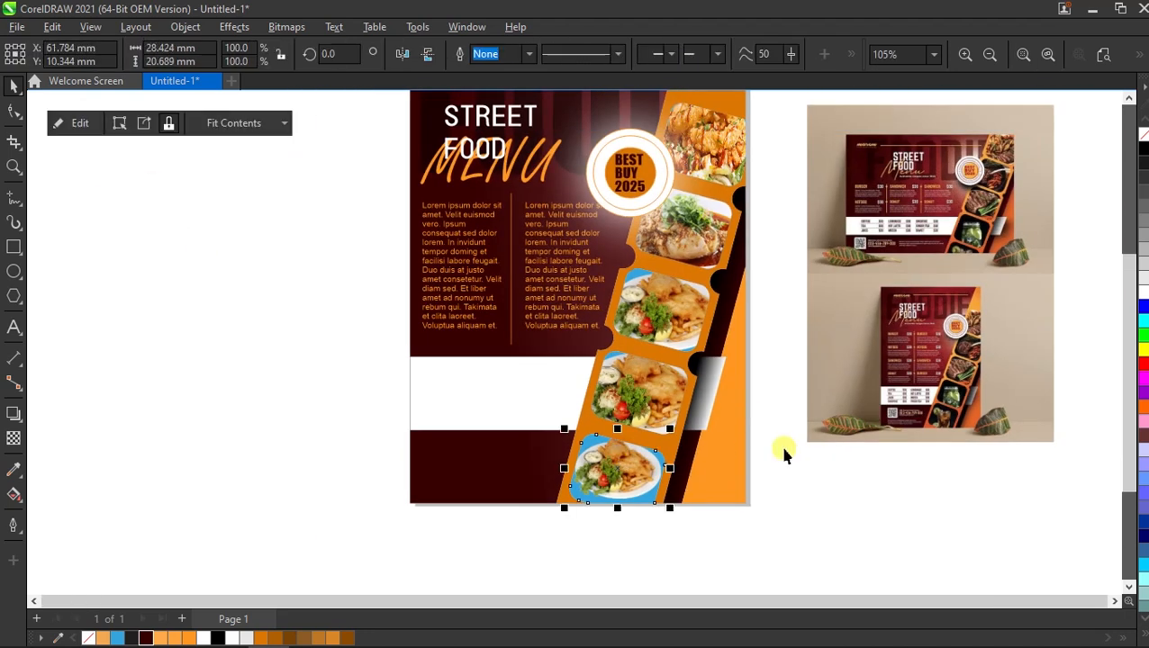
Step: Edit the bottom frame's contents, enlarging the chicken plate to over 35 mm wide and moving it to cover the frame
click(82, 128)
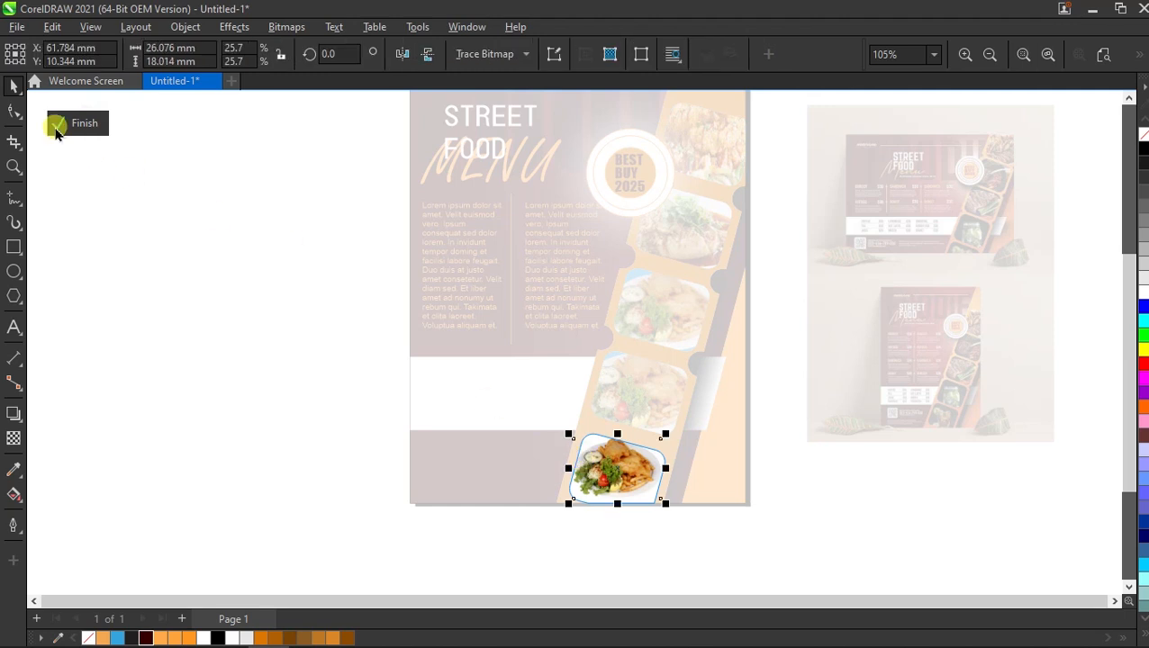
scroll(646, 491, up, 2)
drag(674, 410, 692, 397)
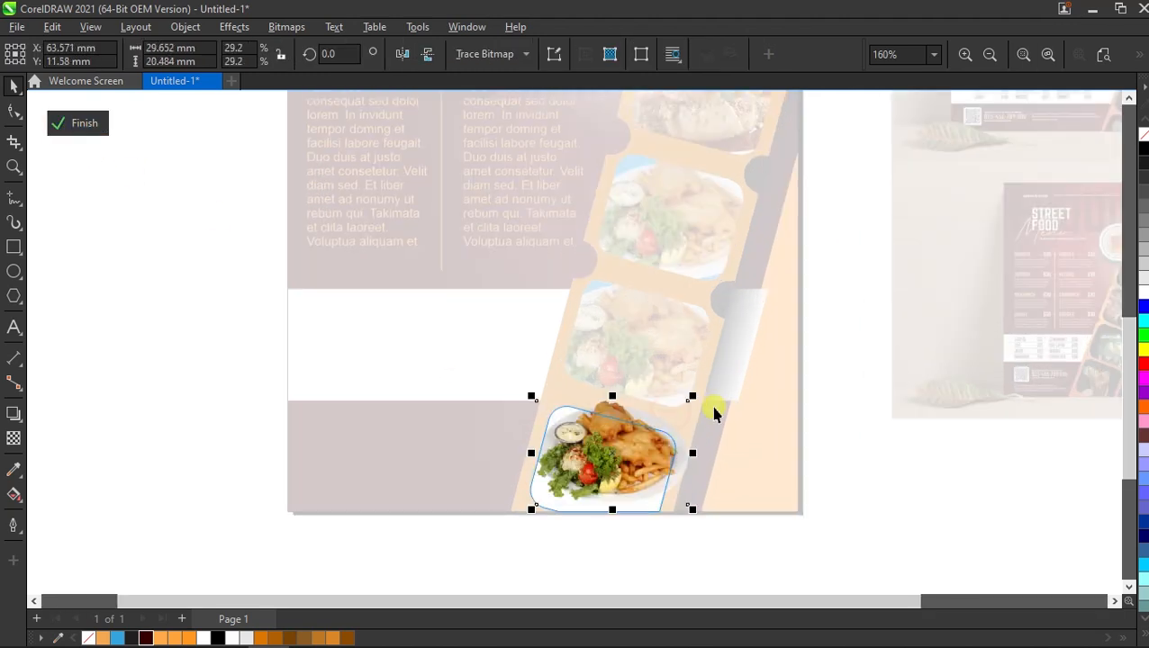
drag(695, 510, 720, 531)
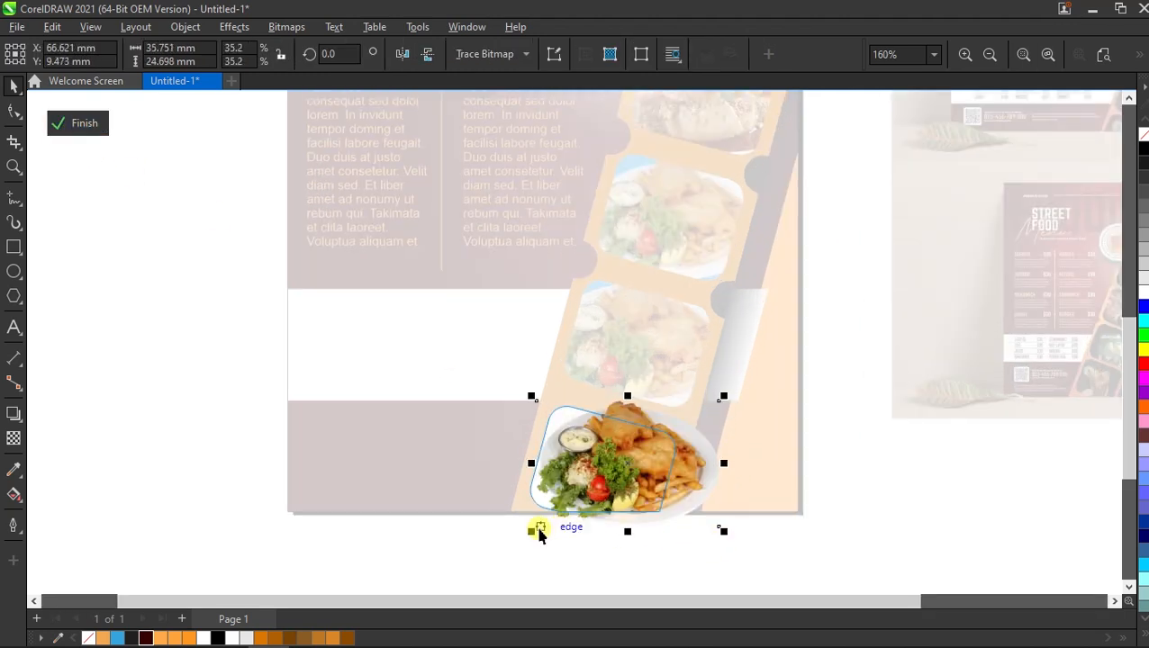
drag(526, 531, 514, 543)
mouse_move(600, 470)
mouse_down()
mouse_move(588, 461)
mouse_move(616, 482)
mouse_up()
click(84, 123)
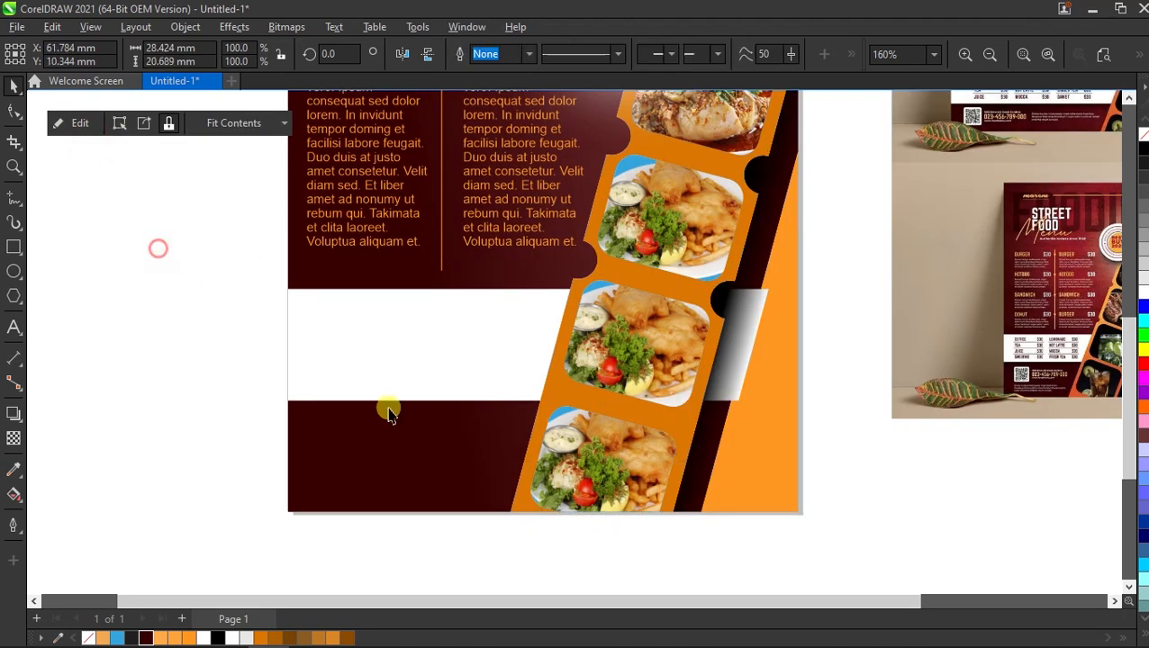
Step: Add a black drop shadow to the top food frame with Multiply mode, opacity 50 and feather 15
key(F4)
scroll(662, 414, up, 2)
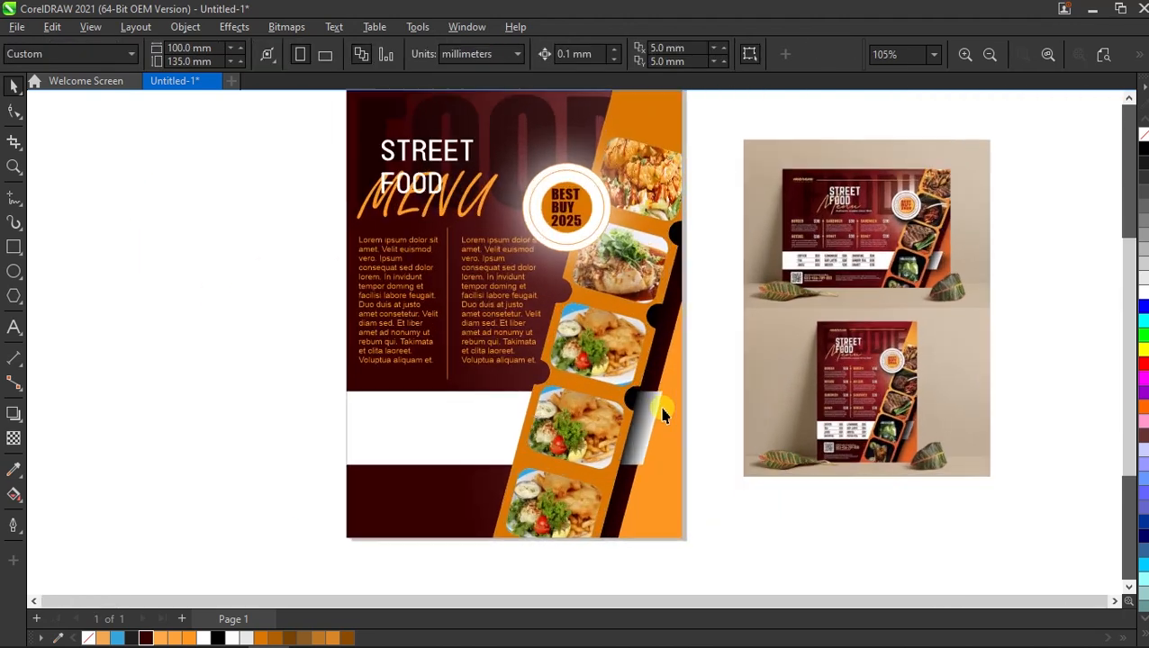
click(629, 158)
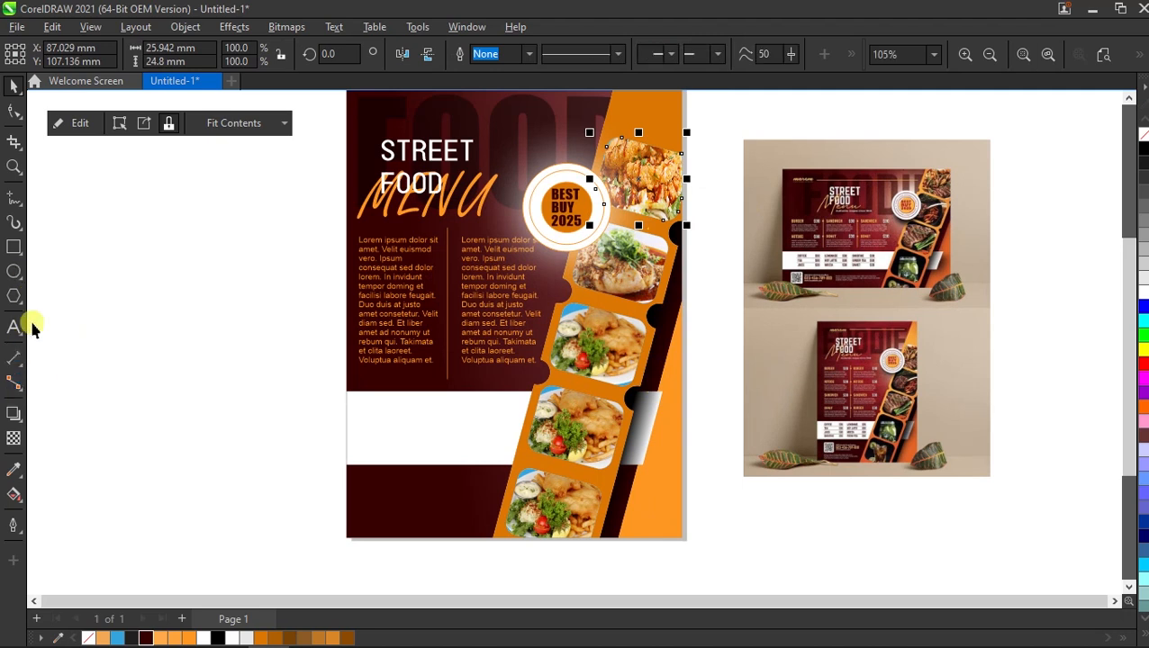
click(14, 411)
scroll(643, 169, up, 3)
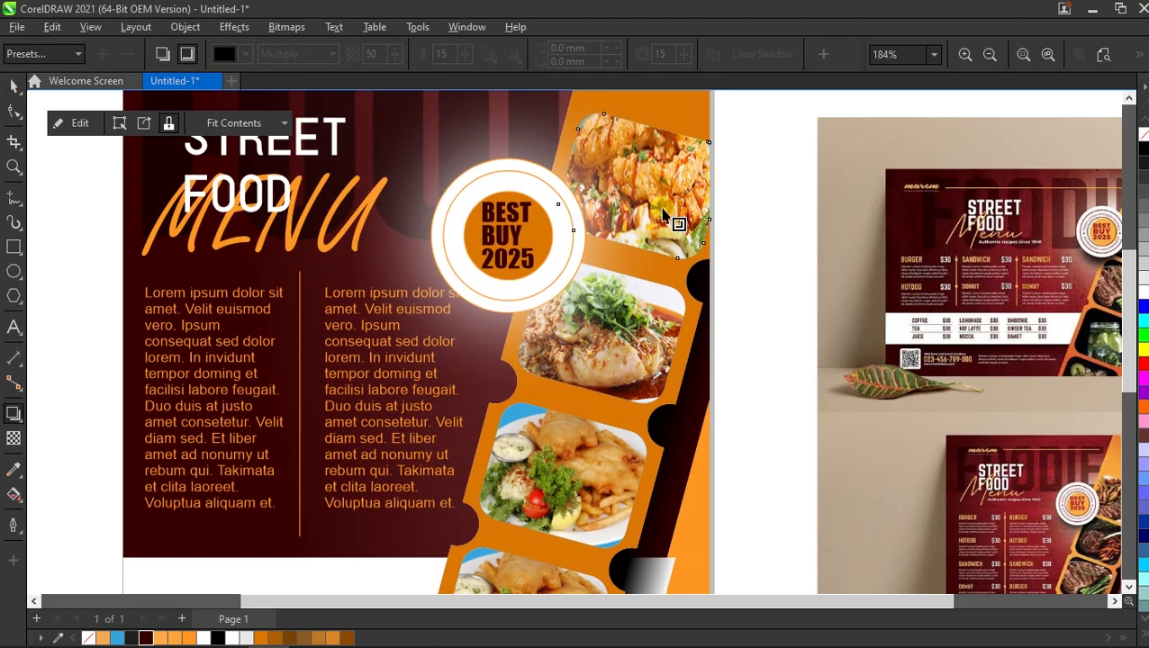
drag(633, 186, 580, 200)
click(159, 51)
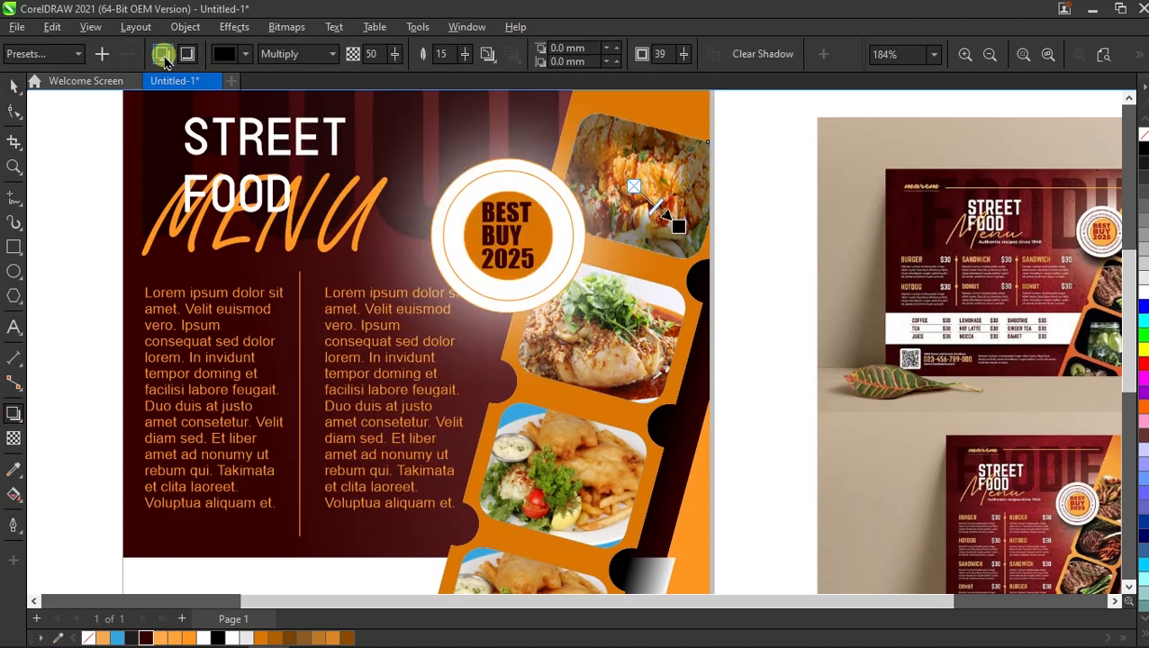
scroll(615, 216, down, 2)
scroll(615, 216, up, 1)
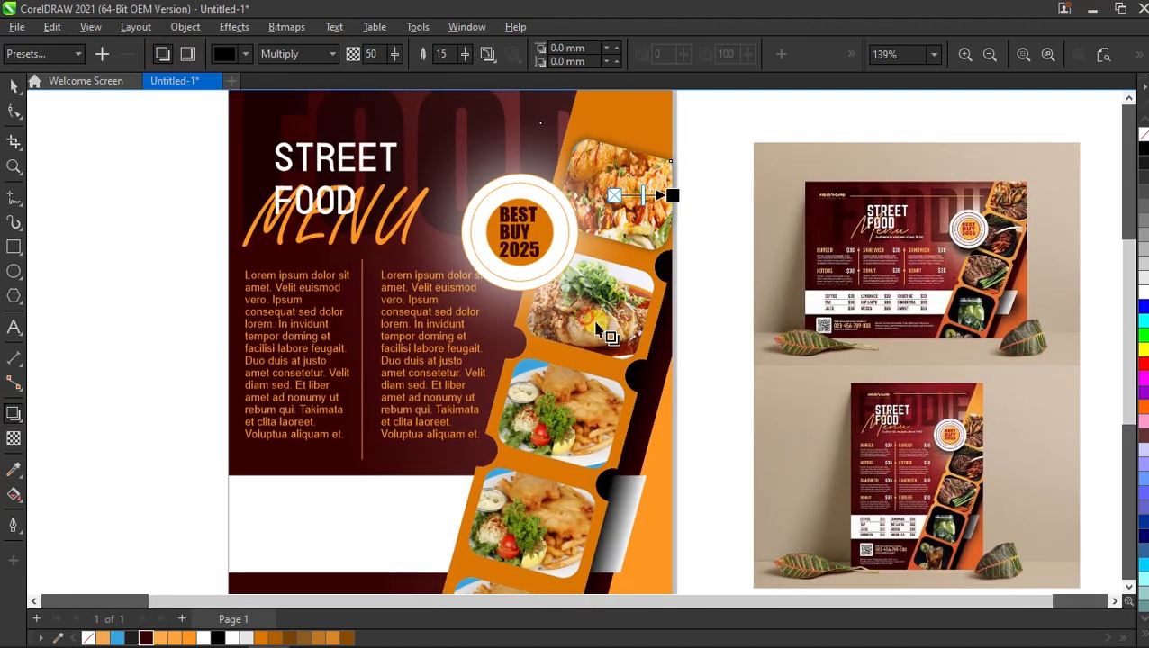
Step: Add the same black Multiply drop shadow to the second and third food frames
click(587, 324)
key(ctrl+z)
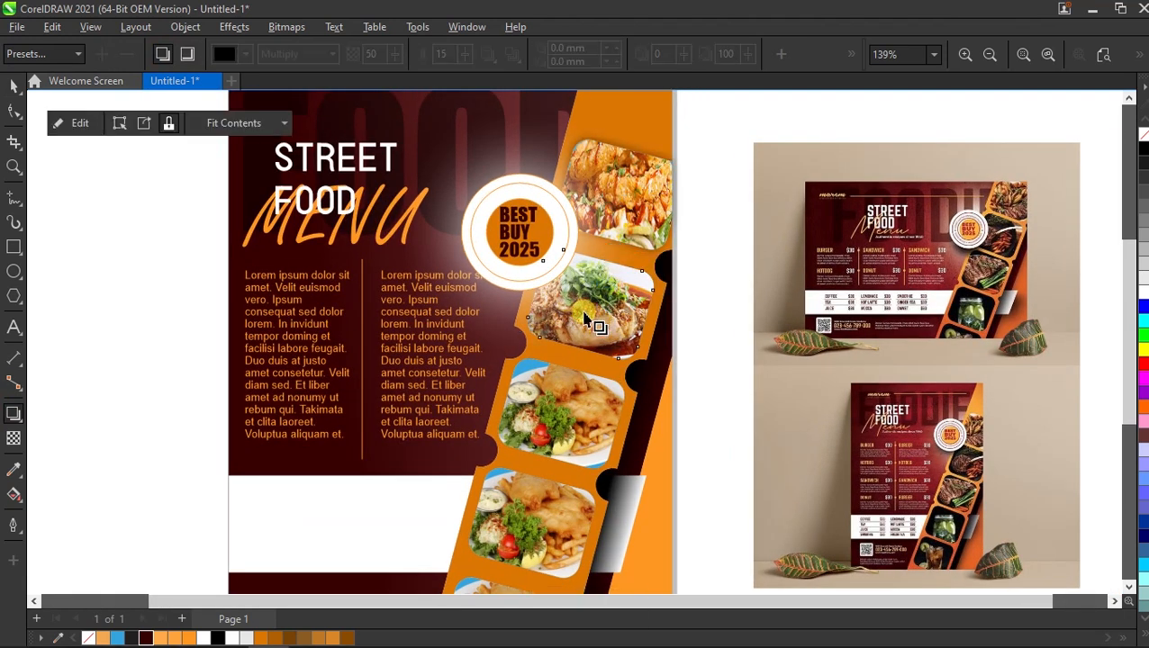
click(589, 310)
scroll(577, 379, down, 3)
scroll(577, 380, up, 2)
click(565, 308)
click(576, 316)
scroll(577, 342, down, 3)
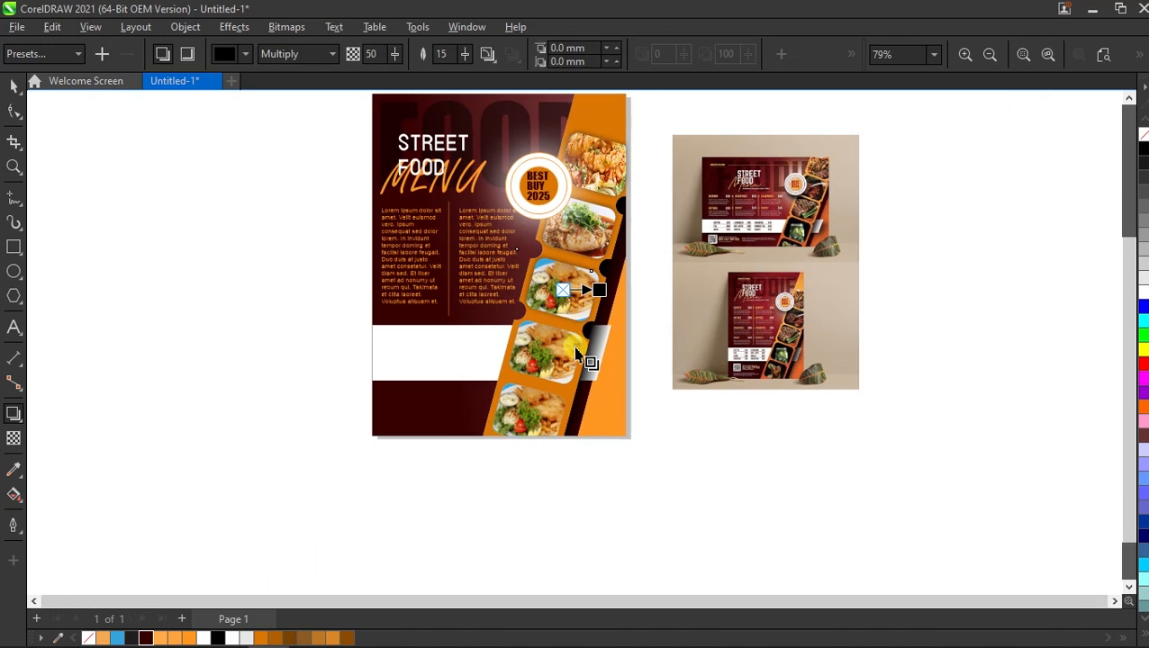
Step: Add the same black Multiply drop shadow to the fourth and fifth food frames
scroll(578, 355, up, 3)
click(536, 360)
click(538, 365)
scroll(537, 388, down, 3)
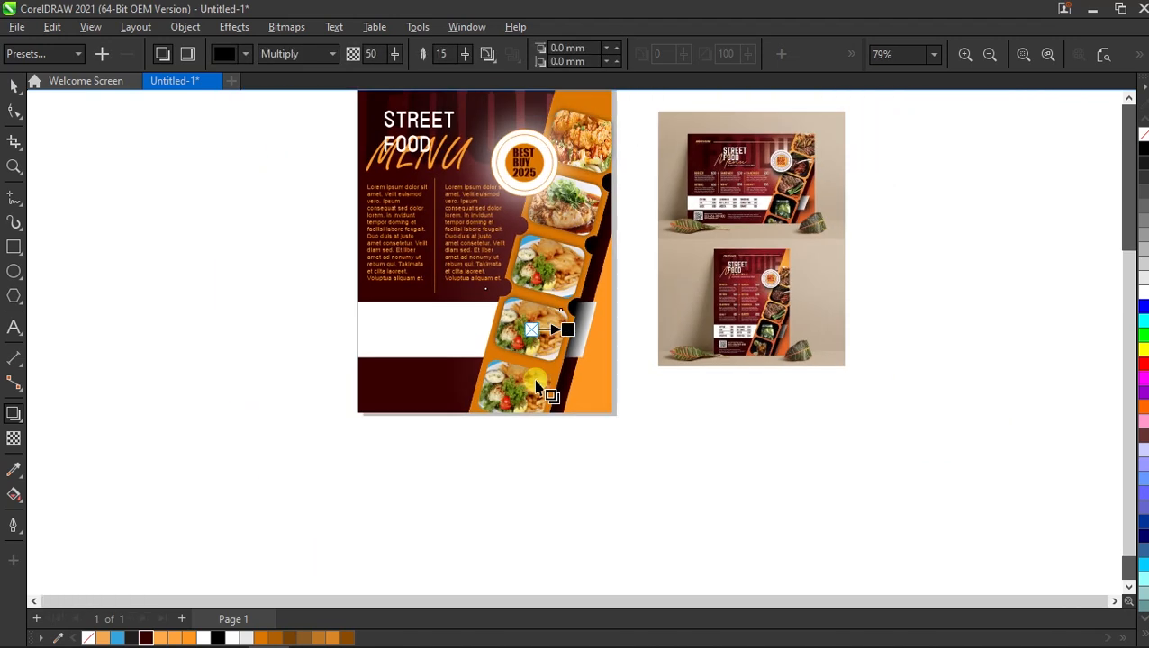
scroll(537, 387, up, 3)
click(531, 409)
click(567, 423)
scroll(575, 430, down, 3)
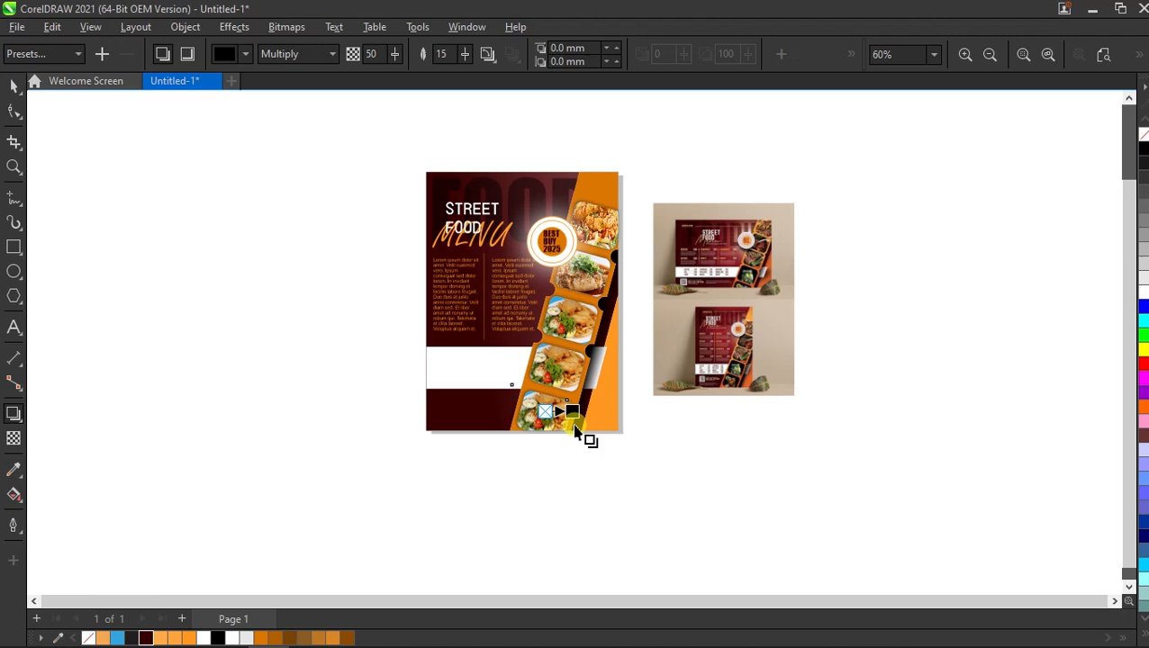
Step: Zoom to the whole flyer and view it beside the reference image in full-screen preview
click(13, 86)
click(443, 264)
drag(362, 137, 684, 436)
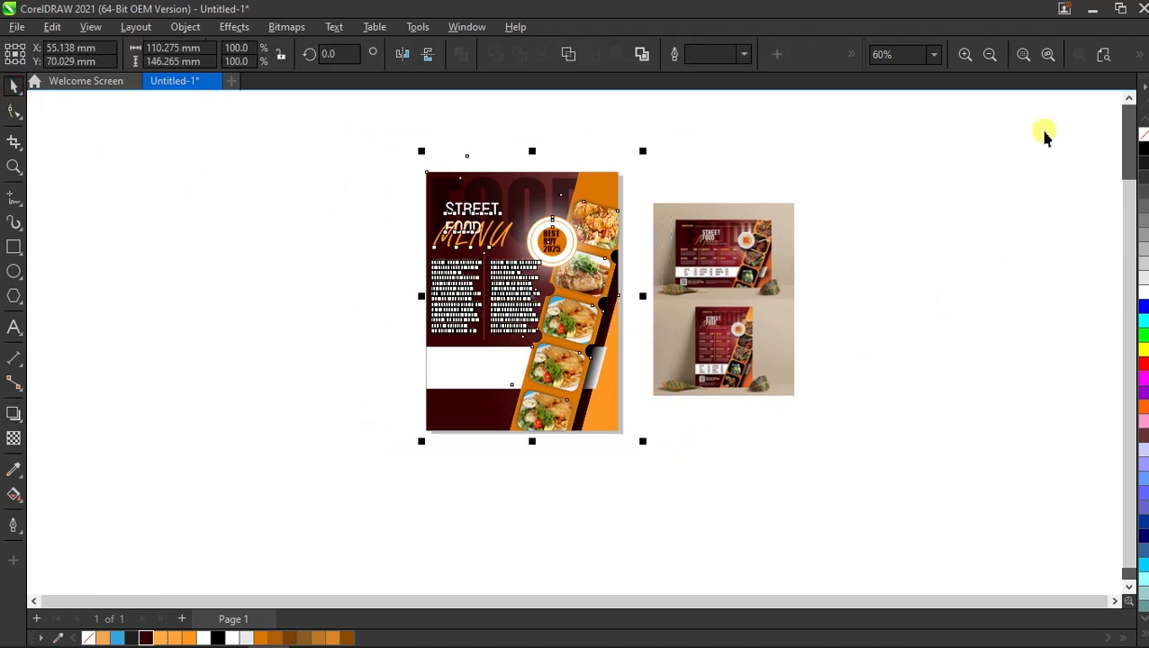
click(1047, 56)
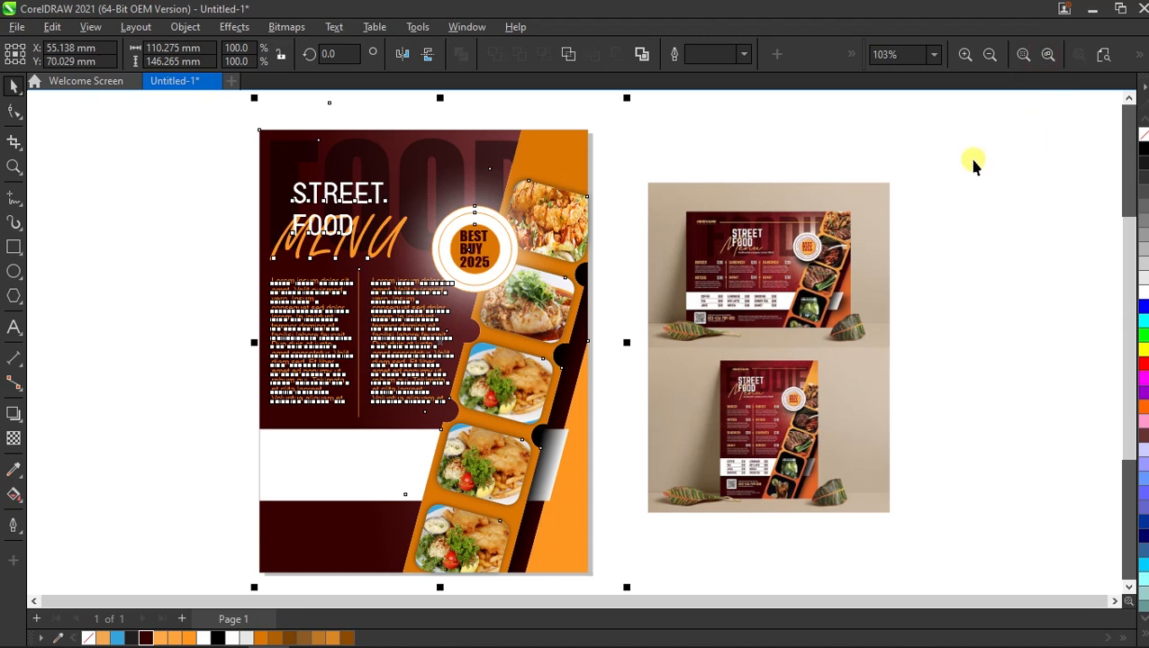
click(972, 162)
right_click(629, 123)
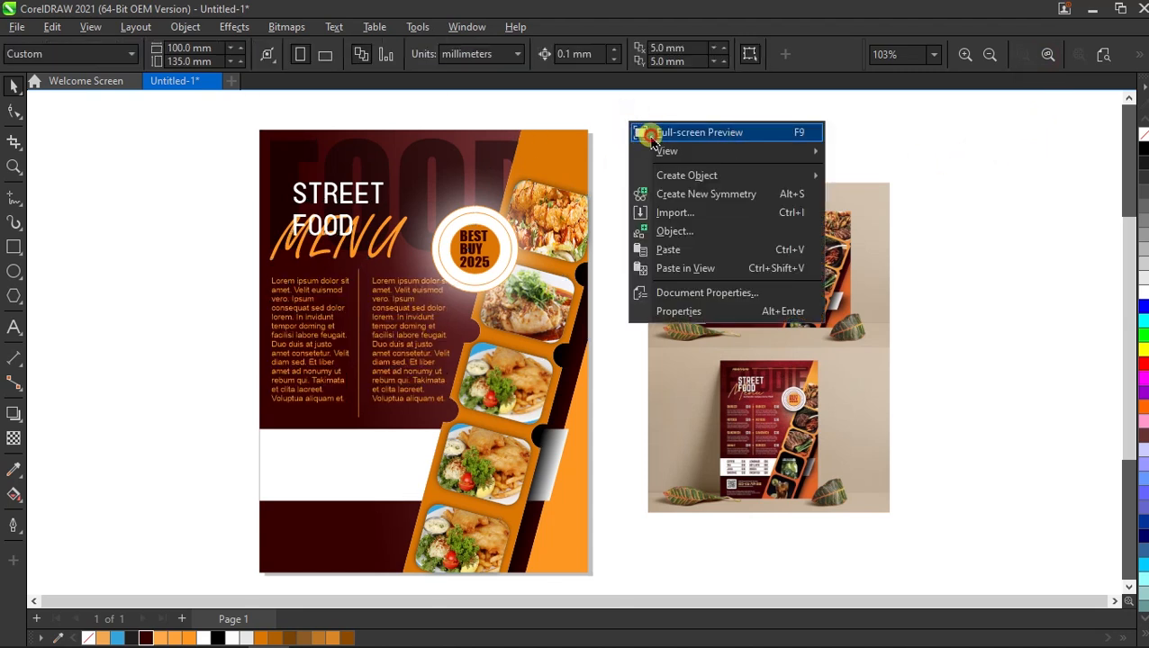
click(648, 132)
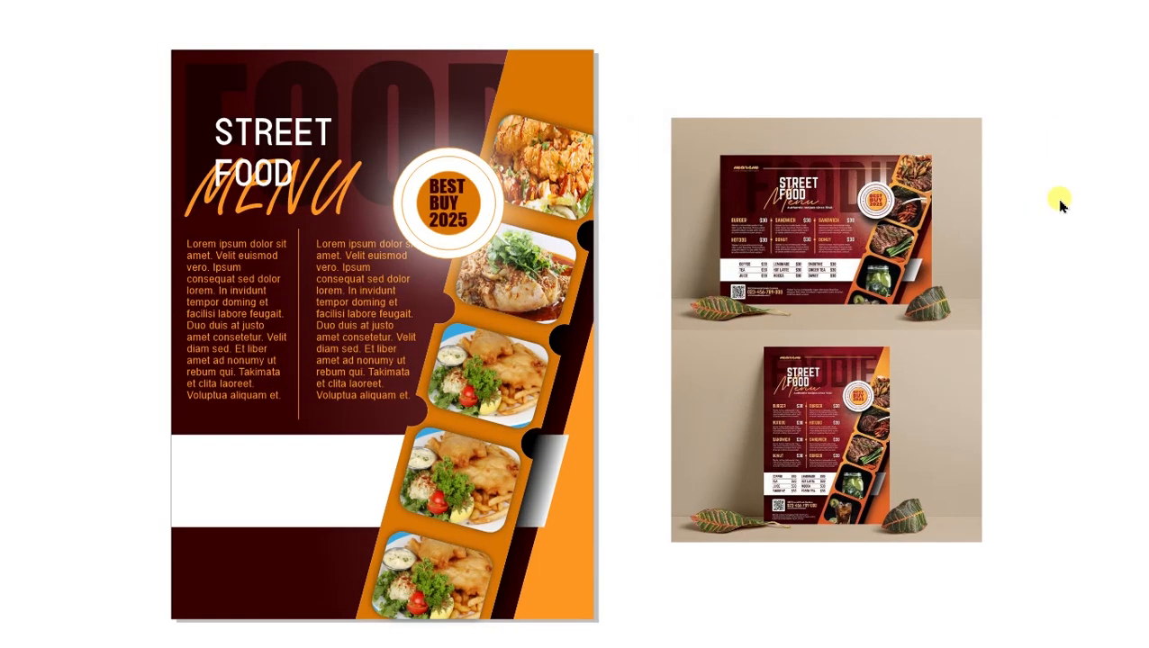